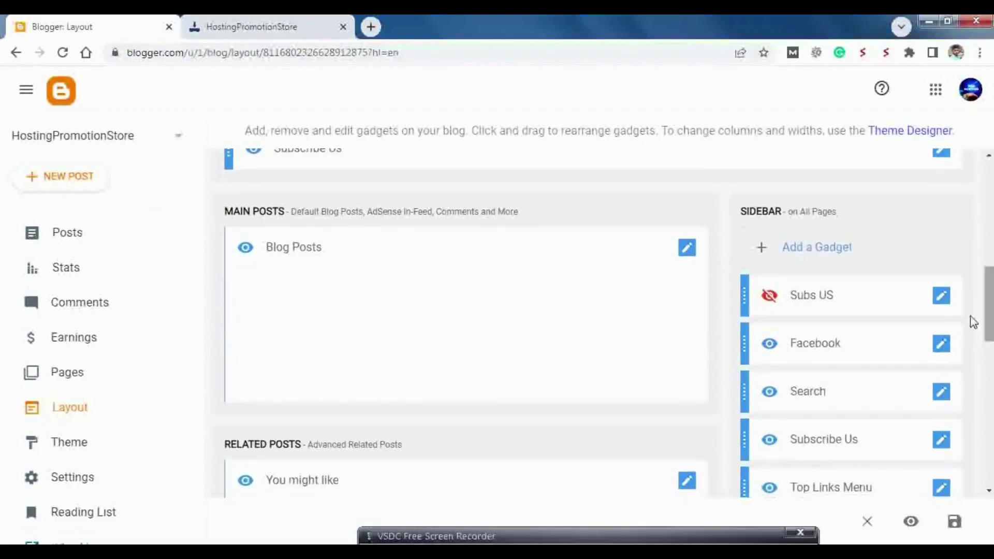
- Examine the Sidebar and About Section areas of the blog layout as places for a social icons gadget
{"action": "mouse_move", "coordinate": [764, 200]}
{"action": "left_mouse_down"}
{"action": "mouse_move", "coordinate": [721, 200]}
{"action": "mouse_move", "coordinate": [745, 220]}
{"action": "mouse_move", "coordinate": [792, 206]}
{"action": "mouse_move", "coordinate": [754, 198]}
{"action": "left_mouse_up"}
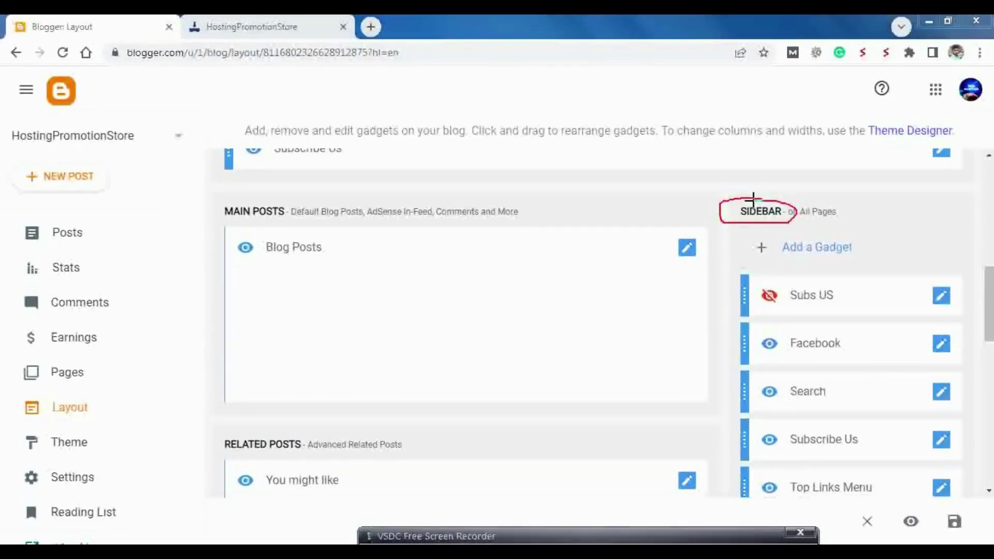
{"action": "mouse_move", "coordinate": [857, 254]}
{"action": "left_mouse_down"}
{"action": "mouse_move", "coordinate": [890, 255]}
{"action": "mouse_move", "coordinate": [928, 225]}
{"action": "left_mouse_up"}
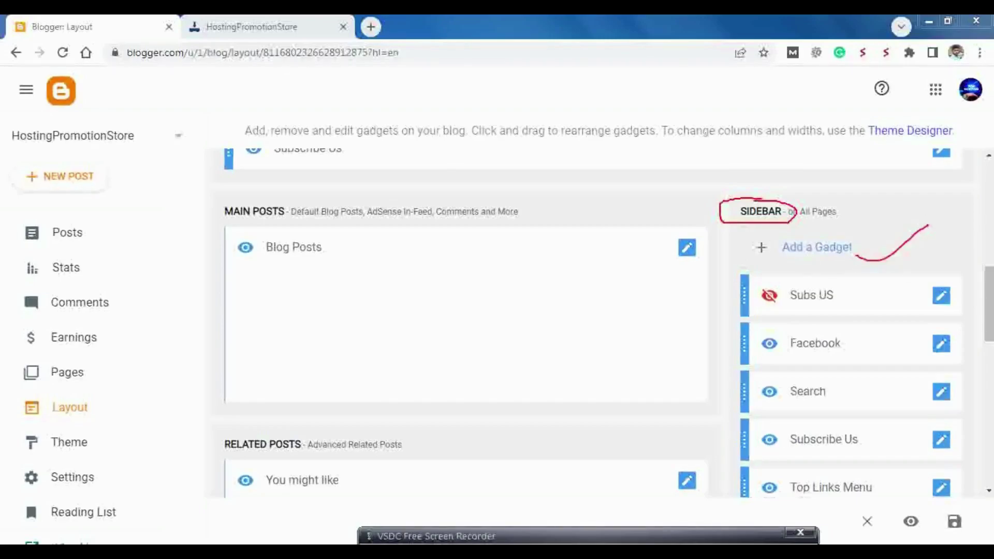
{"action": "scroll", "coordinate": [593, 321], "scroll_direction": "down", "scroll_amount": 10}
{"action": "scroll", "coordinate": [593, 321], "scroll_direction": "down", "scroll_amount": 3}
{"action": "scroll", "coordinate": [592, 321], "scroll_direction": "up", "scroll_amount": 3}
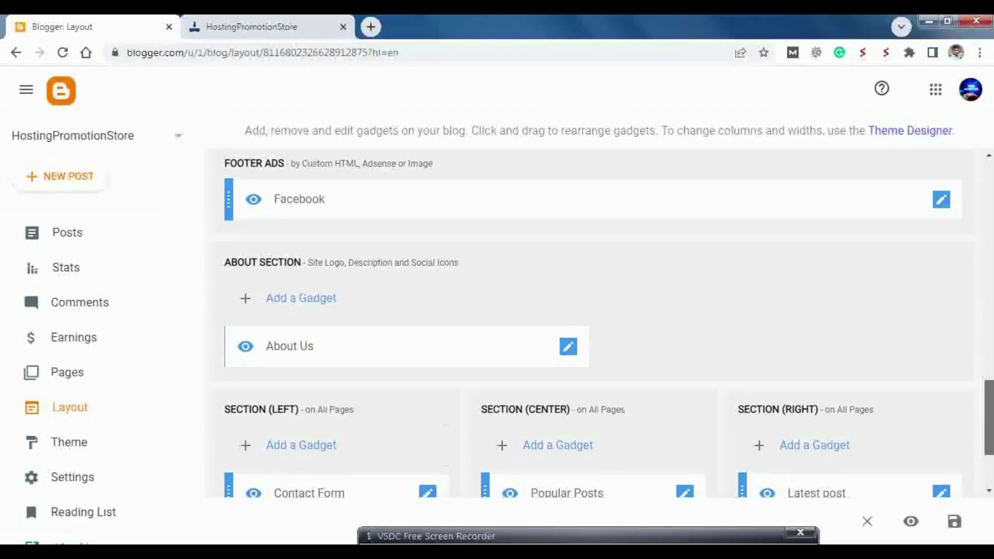
{"action": "left_click", "coordinate": [721, 533]}
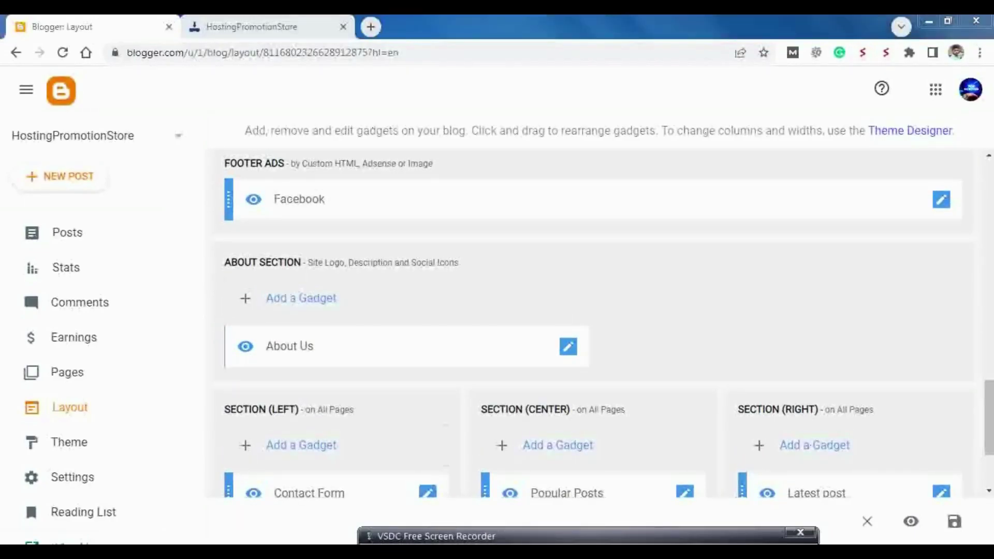
{"action": "mouse_move", "coordinate": [459, 253]}
{"action": "left_mouse_down"}
{"action": "mouse_move", "coordinate": [406, 253]}
{"action": "mouse_move", "coordinate": [479, 262]}
{"action": "mouse_move", "coordinate": [459, 254]}
{"action": "mouse_move", "coordinate": [494, 252]}
{"action": "left_mouse_up"}
{"action": "left_click_drag", "start_coordinate": [328, 313], "coordinate": [373, 288]}
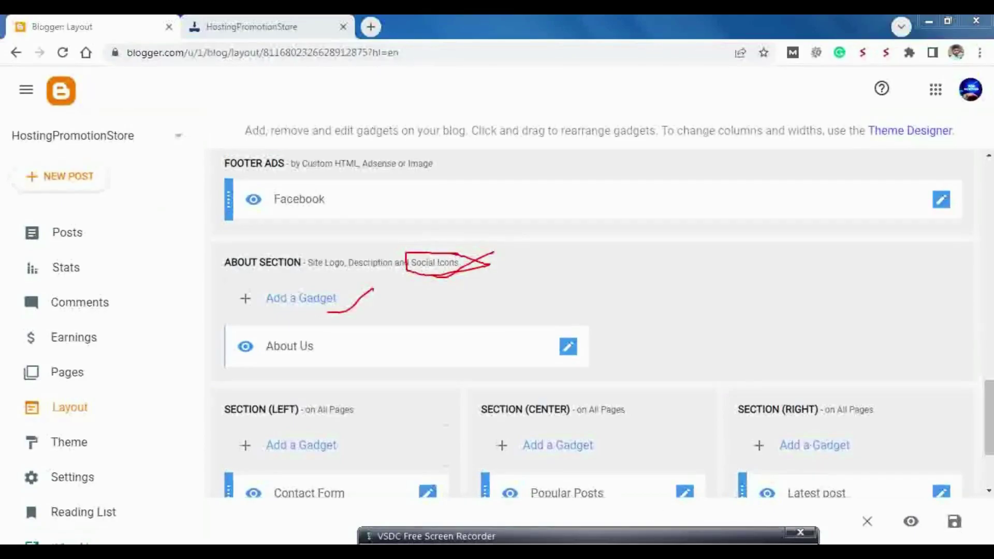
{"action": "key", "text": "Escape"}
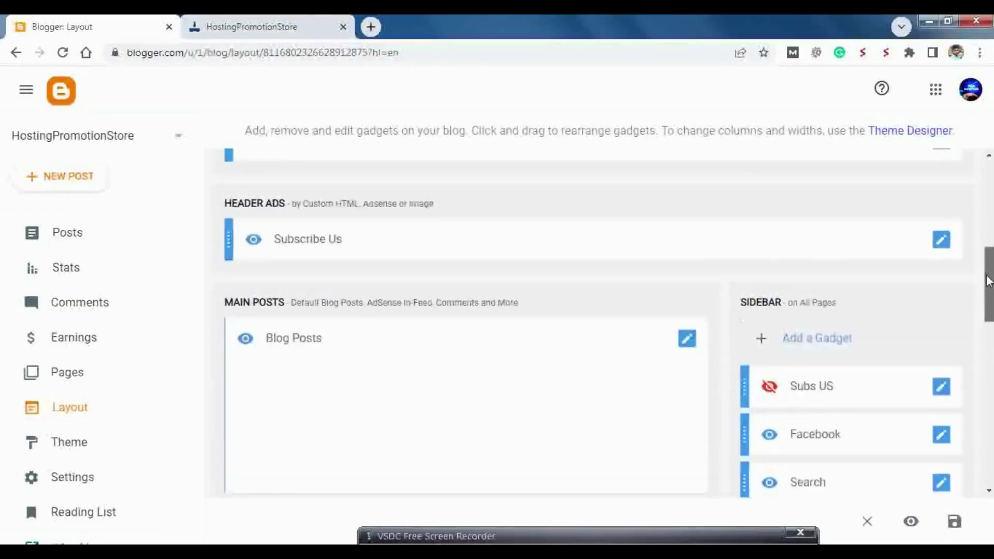
- Start adding a gadget to the Topbar Icons section of the layout
{"action": "scroll", "coordinate": [981, 296], "scroll_direction": "up", "scroll_amount": 2}
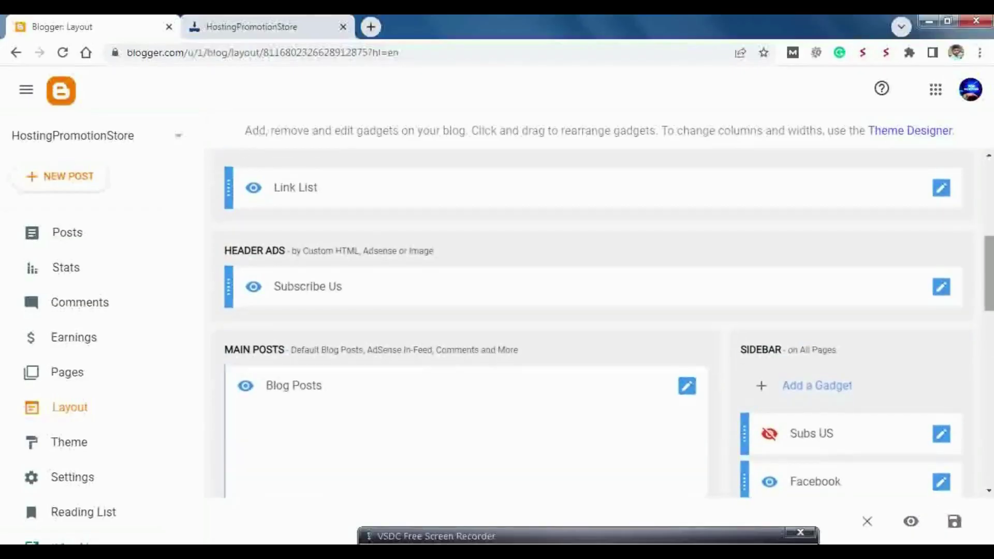
{"action": "scroll", "coordinate": [869, 346], "scroll_direction": "up", "scroll_amount": 6}
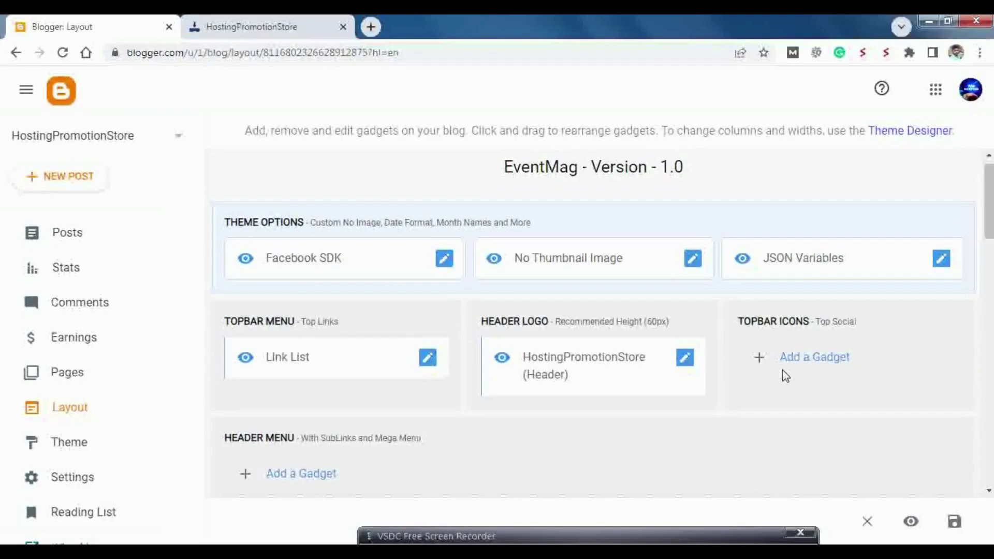
{"action": "left_click", "coordinate": [798, 358]}
{"action": "mouse_move", "coordinate": [765, 338]}
{"action": "left_mouse_down"}
{"action": "mouse_move", "coordinate": [865, 382]}
{"action": "mouse_move", "coordinate": [767, 335]}
{"action": "left_mouse_up"}
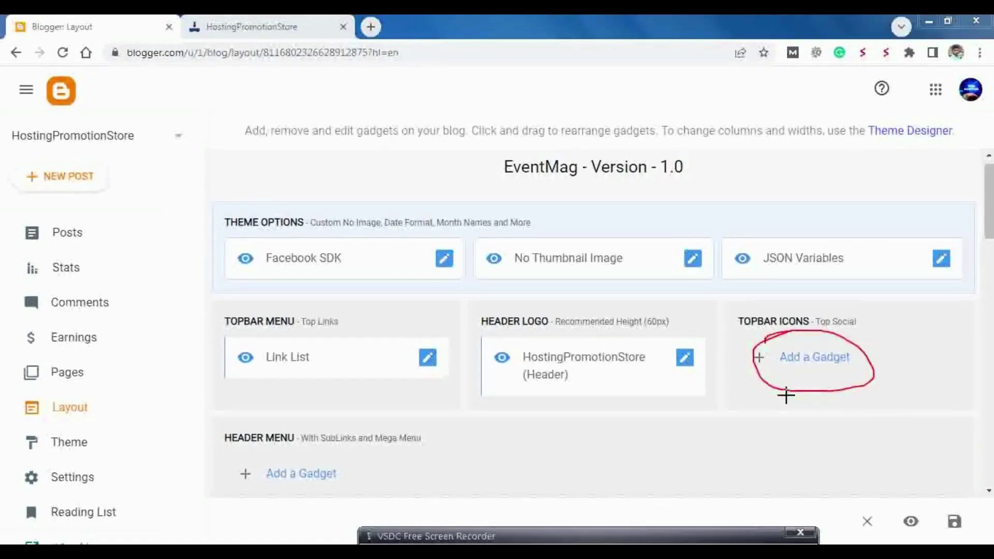
{"action": "left_click", "coordinate": [810, 362]}
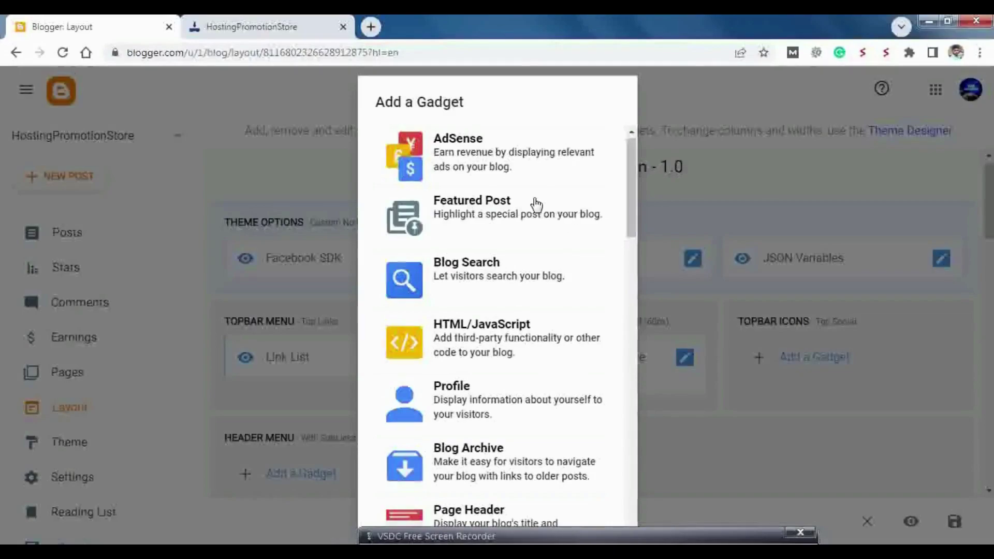
- Choose Link List as the gadget type for the Topbar Icons section
{"action": "scroll", "coordinate": [568, 197], "scroll_direction": "down", "scroll_amount": 3}
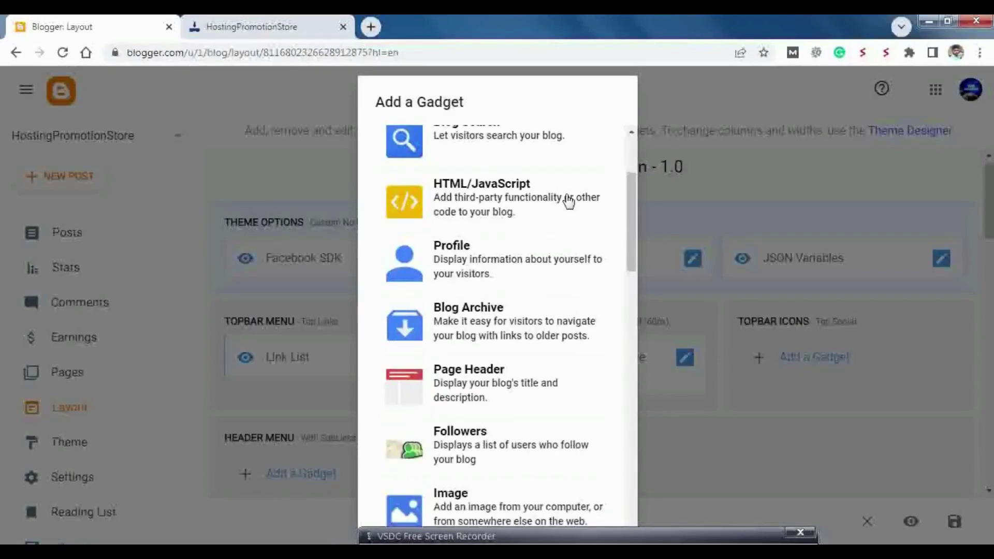
{"action": "scroll", "coordinate": [569, 207], "scroll_direction": "up", "scroll_amount": 3}
{"action": "scroll", "coordinate": [528, 305], "scroll_direction": "down", "scroll_amount": 7}
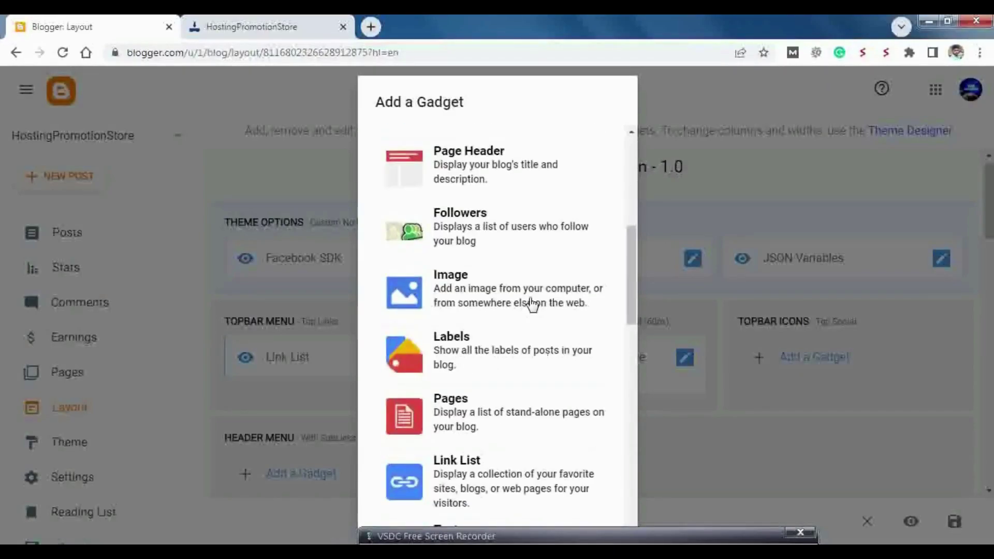
{"action": "scroll", "coordinate": [532, 305], "scroll_direction": "down", "scroll_amount": 3}
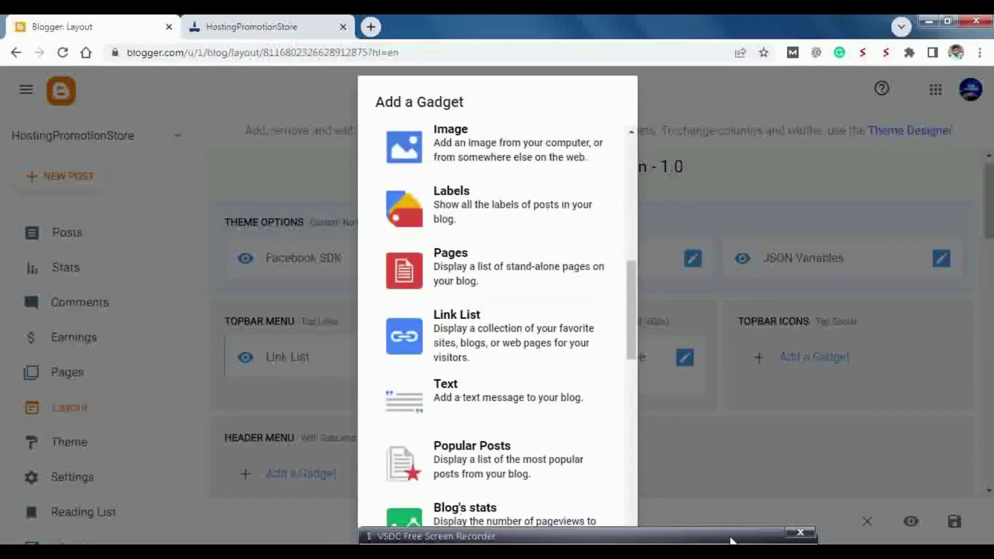
{"action": "mouse_move", "coordinate": [415, 88]}
{"action": "left_mouse_down"}
{"action": "mouse_move", "coordinate": [361, 91]}
{"action": "mouse_move", "coordinate": [414, 125]}
{"action": "mouse_move", "coordinate": [478, 102]}
{"action": "mouse_move", "coordinate": [405, 84]}
{"action": "left_mouse_up"}
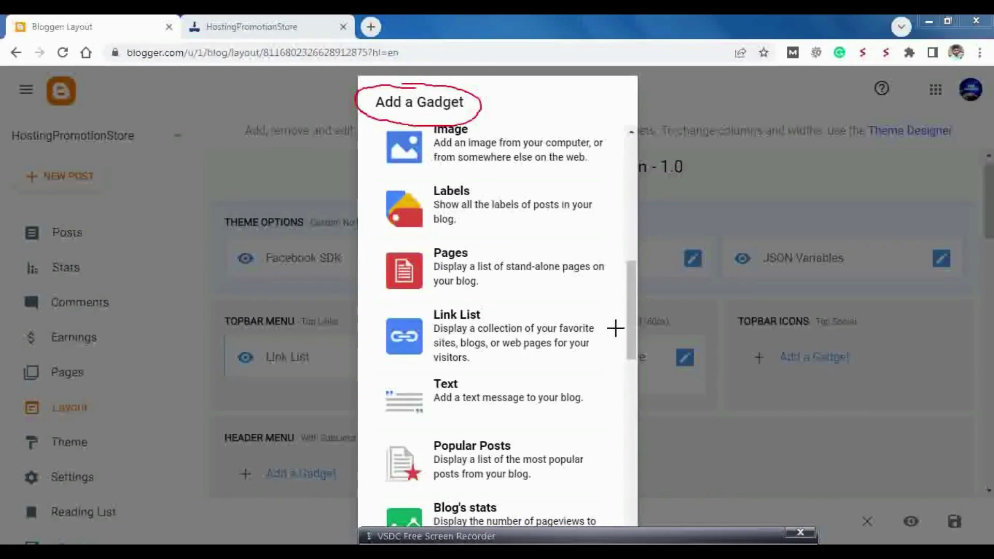
{"action": "mouse_move", "coordinate": [431, 303]}
{"action": "left_mouse_down"}
{"action": "mouse_move", "coordinate": [381, 316]}
{"action": "mouse_move", "coordinate": [390, 366]}
{"action": "mouse_move", "coordinate": [595, 371]}
{"action": "mouse_move", "coordinate": [594, 313]}
{"action": "mouse_move", "coordinate": [428, 300]}
{"action": "left_mouse_up"}
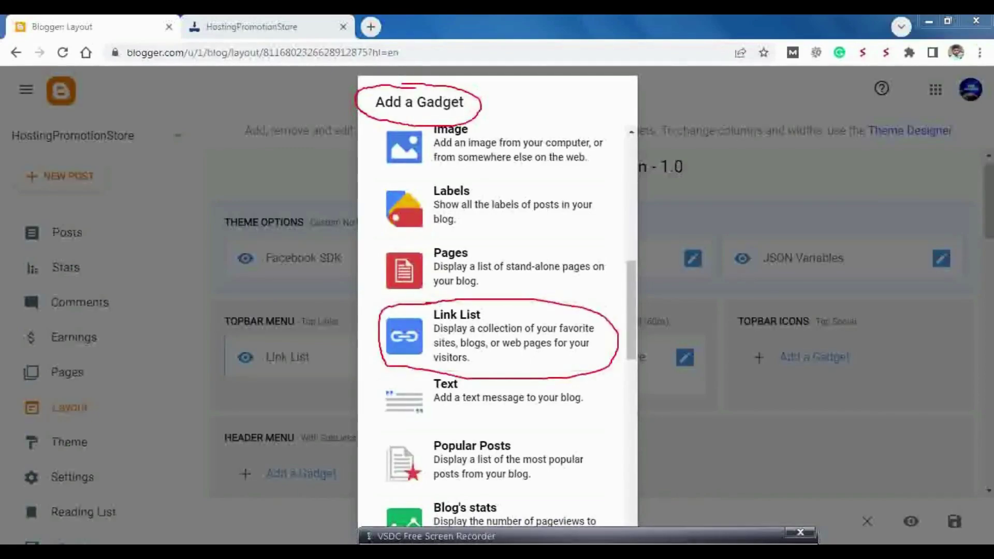
{"action": "left_click_drag", "start_coordinate": [489, 315], "coordinate": [528, 295]}
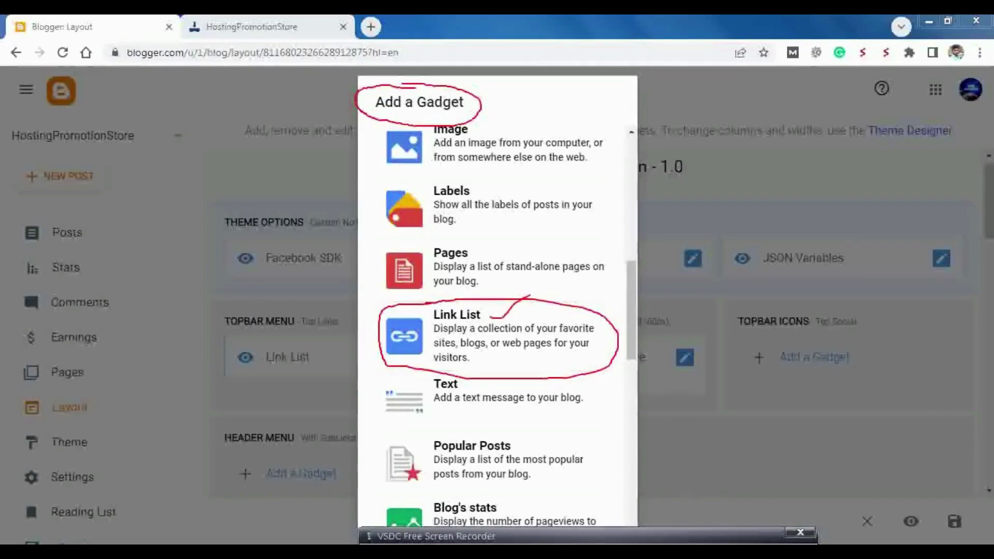
{"action": "left_click", "coordinate": [452, 314]}
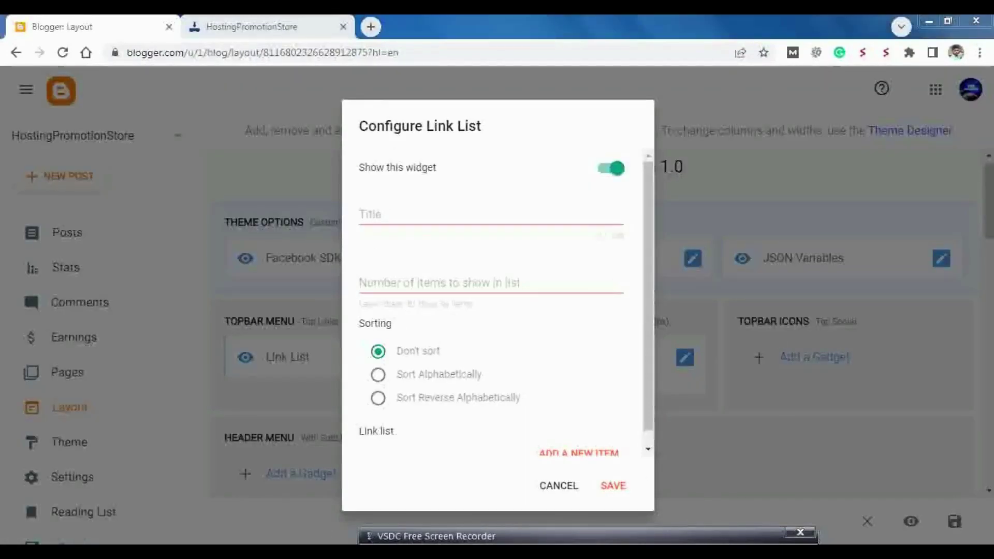
- Start a new item in the link list, leaving the title and item count blank and the sorting at Don't sort
{"action": "mouse_move", "coordinate": [388, 210]}
{"action": "left_mouse_down"}
{"action": "mouse_move", "coordinate": [396, 206]}
{"action": "mouse_move", "coordinate": [399, 219]}
{"action": "left_mouse_up"}
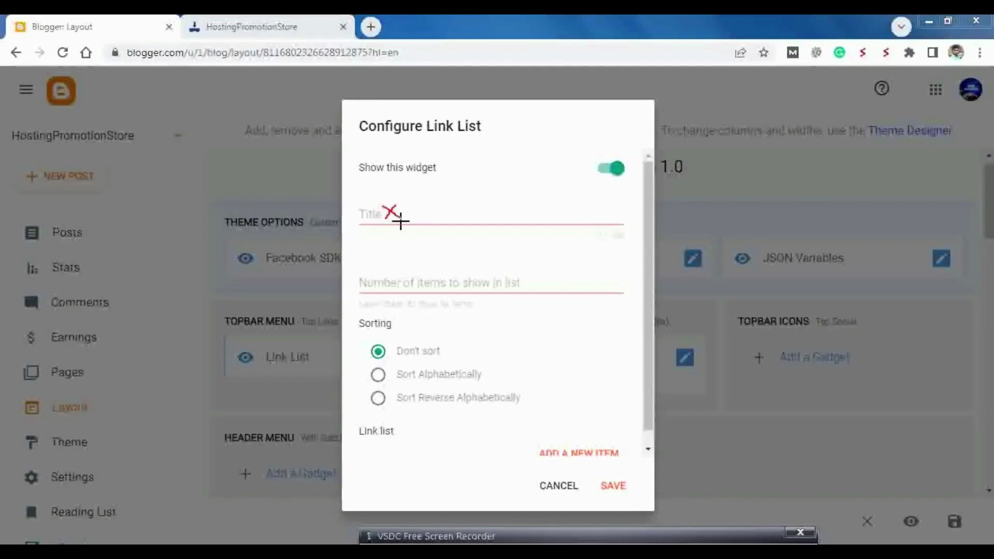
{"action": "mouse_move", "coordinate": [419, 271]}
{"action": "left_mouse_down"}
{"action": "mouse_move", "coordinate": [408, 284]}
{"action": "mouse_move", "coordinate": [428, 289]}
{"action": "left_mouse_up"}
{"action": "left_click_drag", "start_coordinate": [444, 352], "coordinate": [474, 342]}
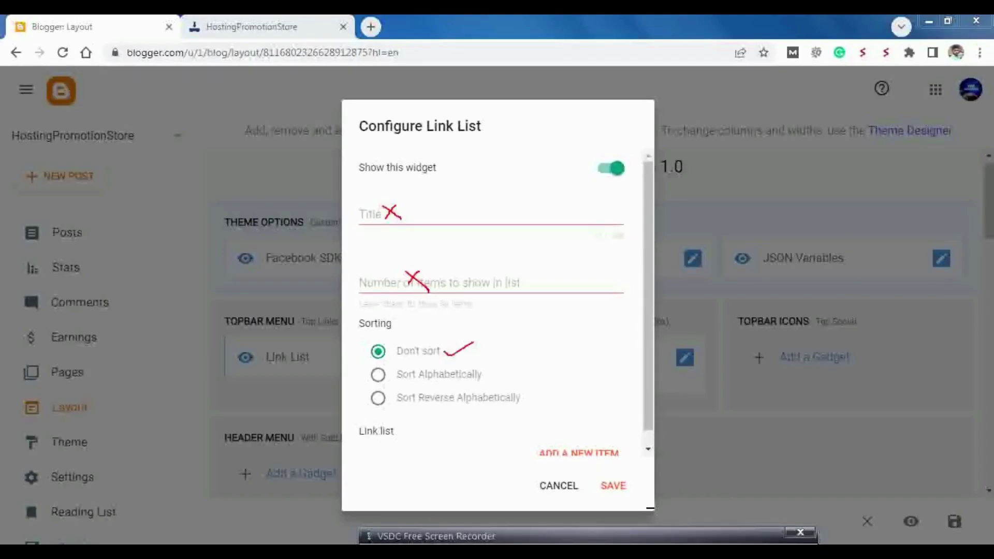
{"action": "scroll", "coordinate": [648, 407], "scroll_direction": "down", "scroll_amount": 1}
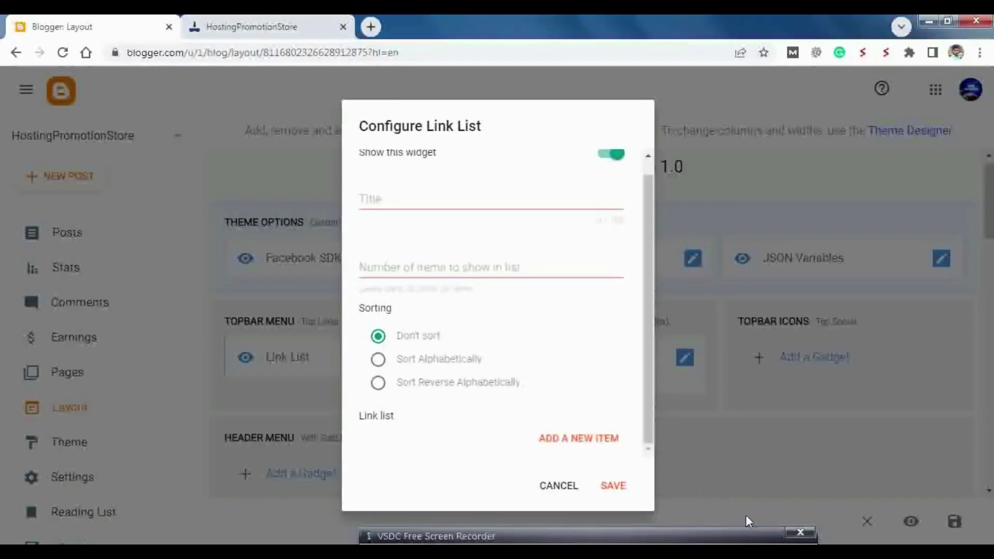
{"action": "mouse_move", "coordinate": [556, 419]}
{"action": "left_mouse_down"}
{"action": "mouse_move", "coordinate": [523, 433]}
{"action": "mouse_move", "coordinate": [632, 446]}
{"action": "mouse_move", "coordinate": [538, 420]}
{"action": "left_mouse_up"}
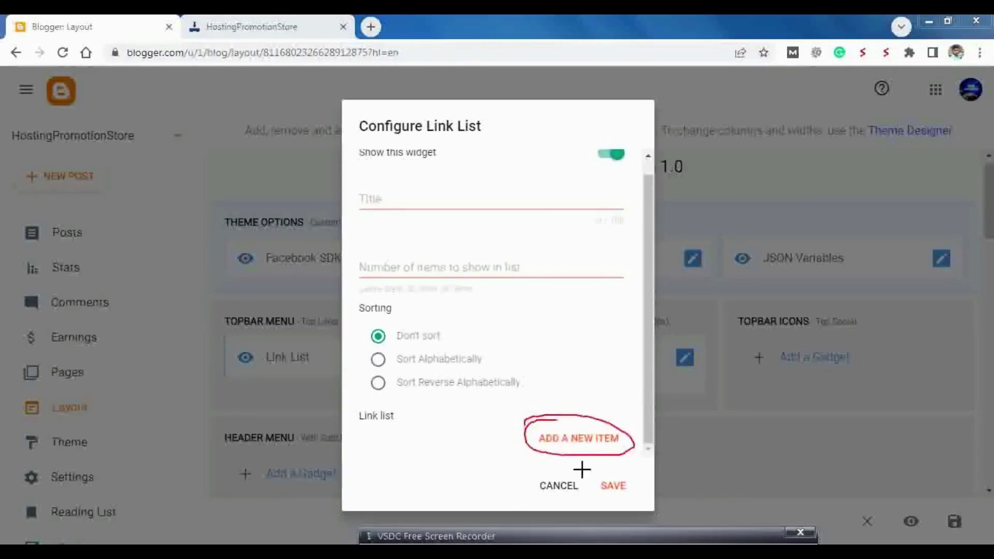
{"action": "left_click", "coordinate": [568, 439]}
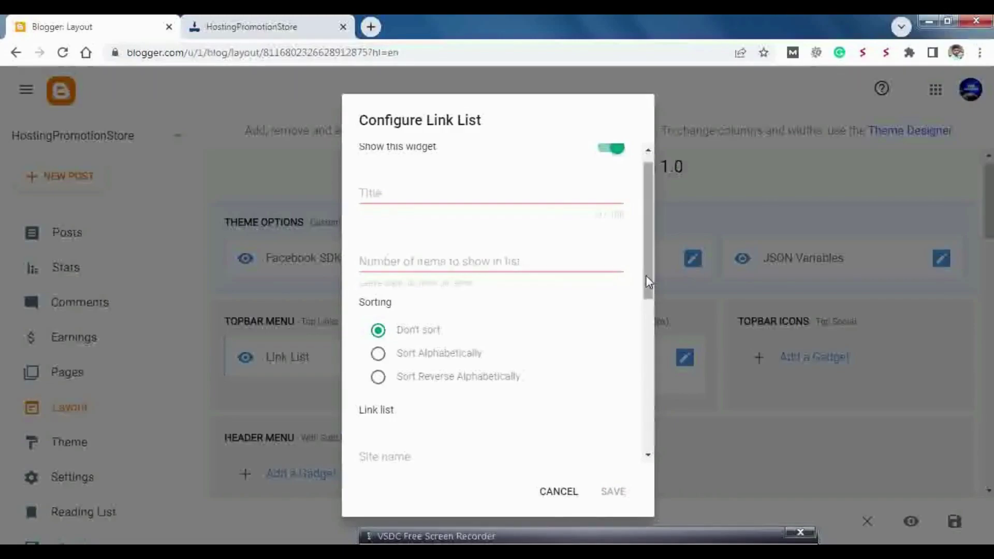
- Enter facebook as the site name of the new link item
{"action": "scroll", "coordinate": [606, 344], "scroll_direction": "down", "scroll_amount": 3}
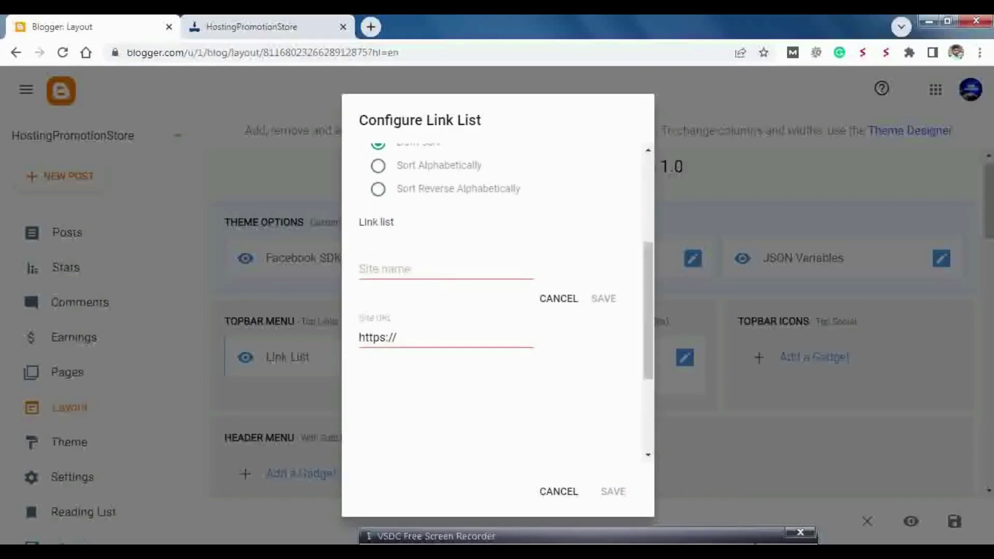
{"action": "left_click", "coordinate": [758, 541]}
{"action": "mouse_move", "coordinate": [367, 256]}
{"action": "left_mouse_down"}
{"action": "mouse_move", "coordinate": [351, 278]}
{"action": "mouse_move", "coordinate": [435, 273]}
{"action": "mouse_move", "coordinate": [366, 251]}
{"action": "mouse_move", "coordinate": [362, 262]}
{"action": "left_mouse_up"}
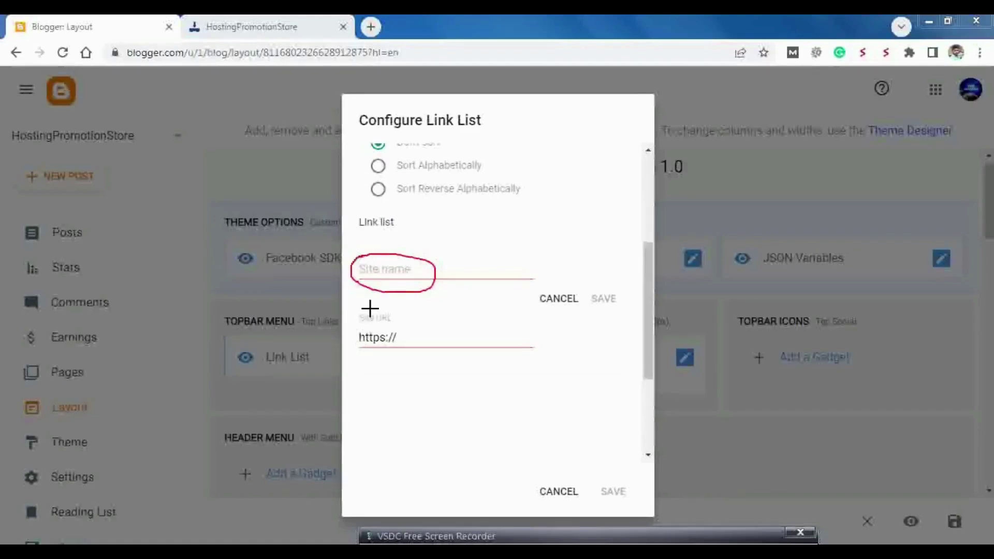
{"action": "mouse_move", "coordinate": [351, 311]}
{"action": "left_mouse_down"}
{"action": "mouse_move", "coordinate": [390, 333]}
{"action": "mouse_move", "coordinate": [362, 302]}
{"action": "mouse_move", "coordinate": [359, 310]}
{"action": "left_mouse_up"}
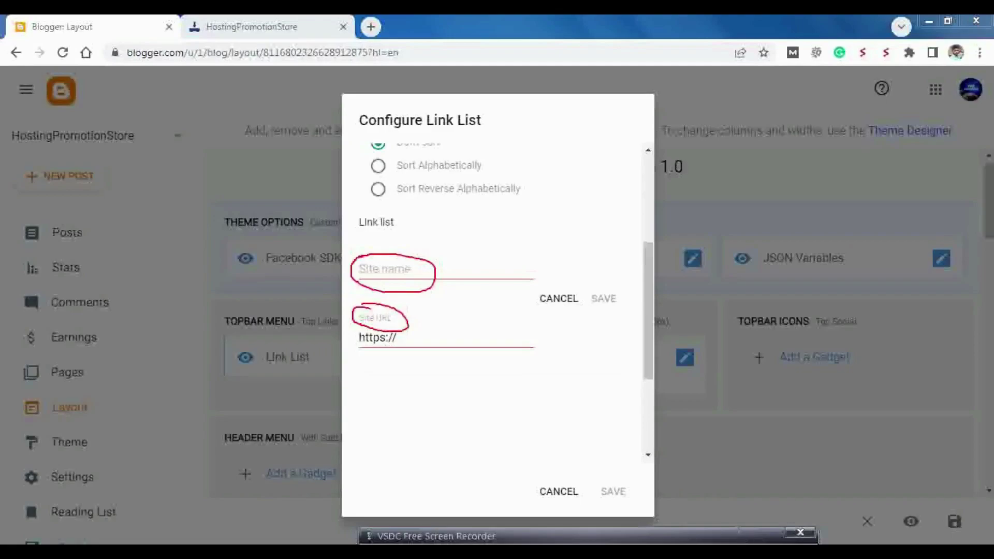
{"action": "key", "text": "Escape"}
{"action": "left_click", "coordinate": [397, 271]}
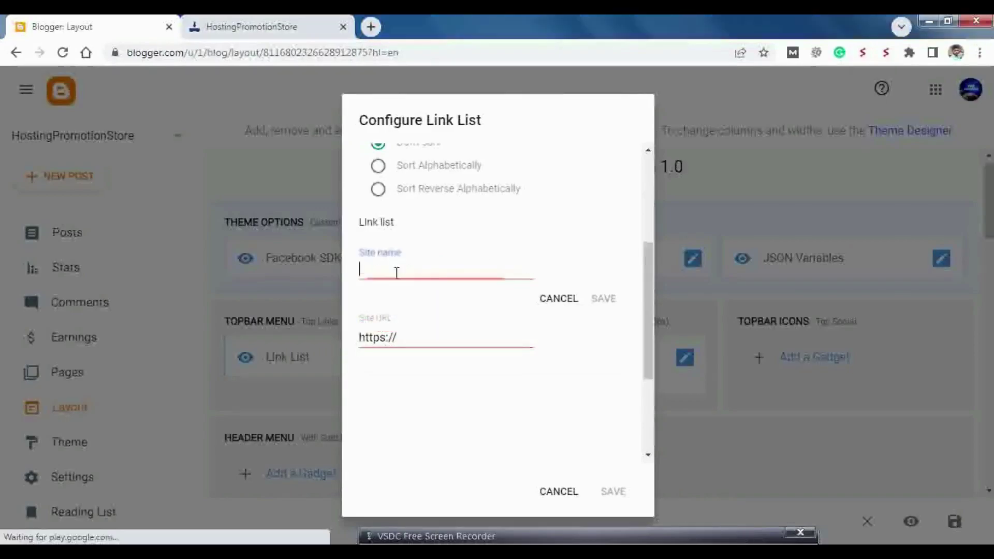
{"action": "type", "text": "facebook"}
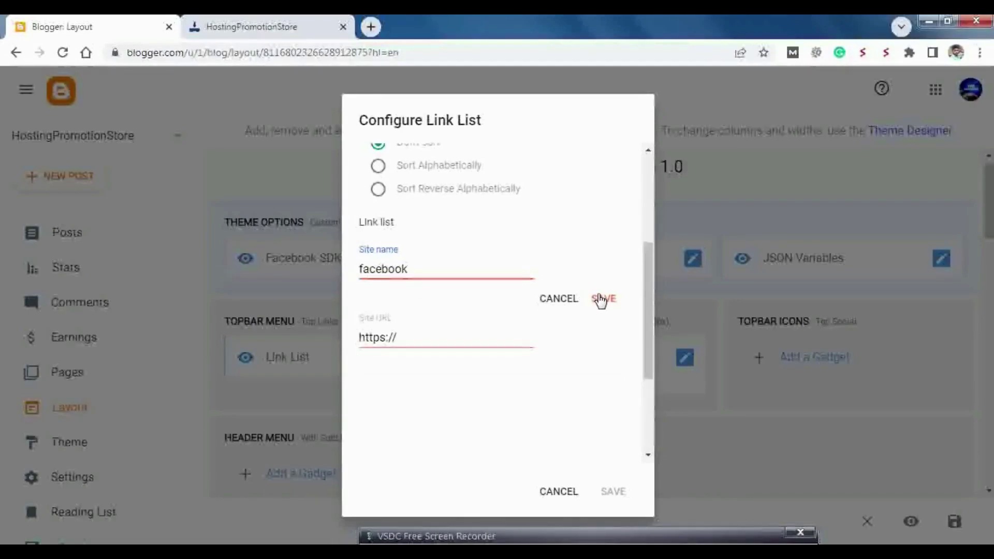
{"action": "left_click_drag", "start_coordinate": [414, 337], "coordinate": [348, 341]}
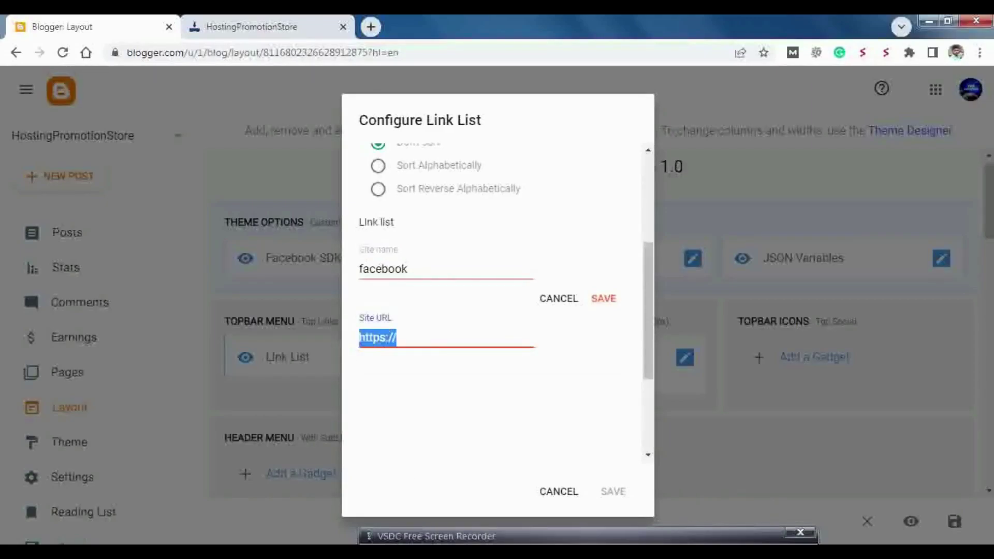
{"action": "key", "text": "alt+Tab"}
{"action": "left_click", "coordinate": [746, 280]}
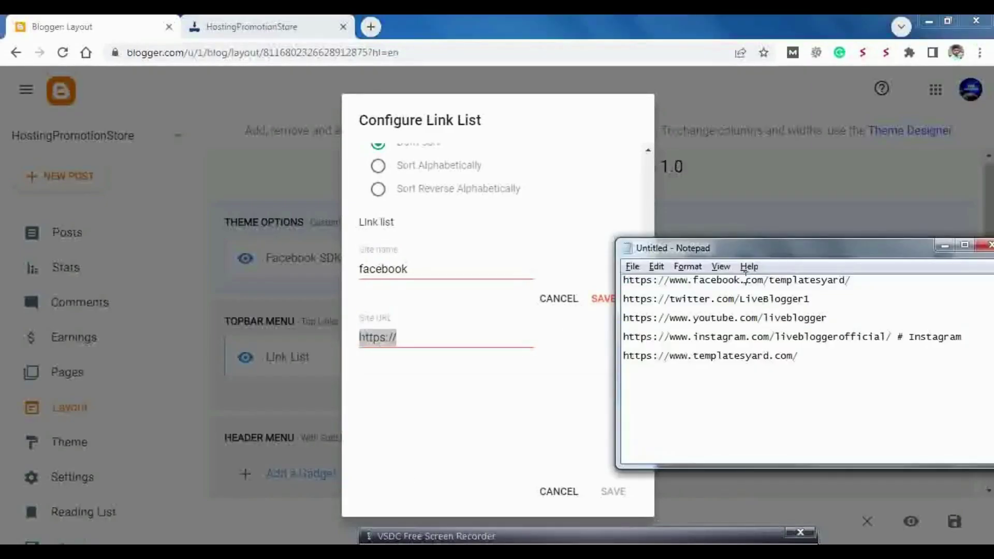
{"action": "key", "text": "Home"}
{"action": "key", "text": "shift+End"}
{"action": "key", "text": "ctrl+c"}
{"action": "key", "text": "alt+Tab"}
{"action": "left_click", "coordinate": [417, 344]}
{"action": "key", "text": "ctrl+a"}
{"action": "key", "text": "ctrl+v"}
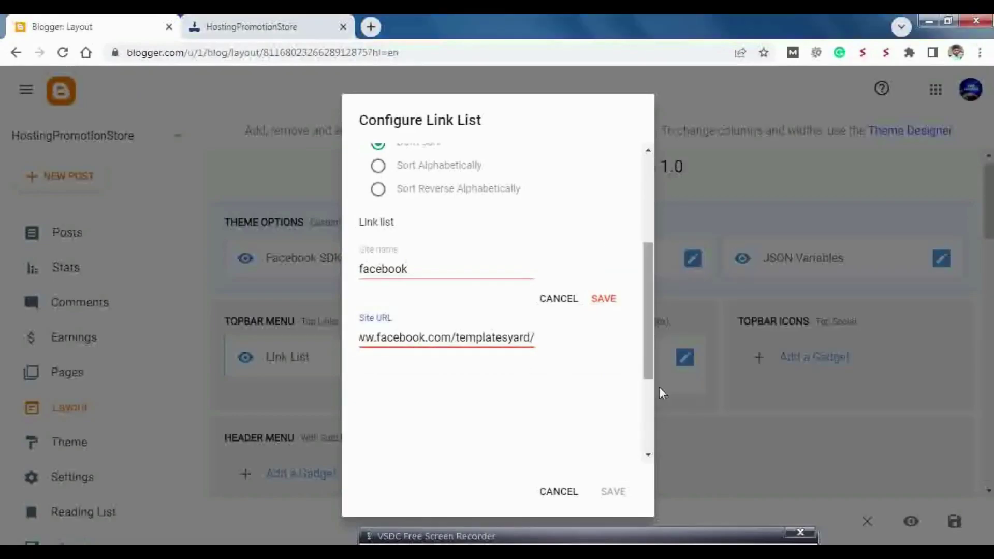
- Save the facebook link item and the Link List gadget
{"action": "left_click", "coordinate": [603, 301]}
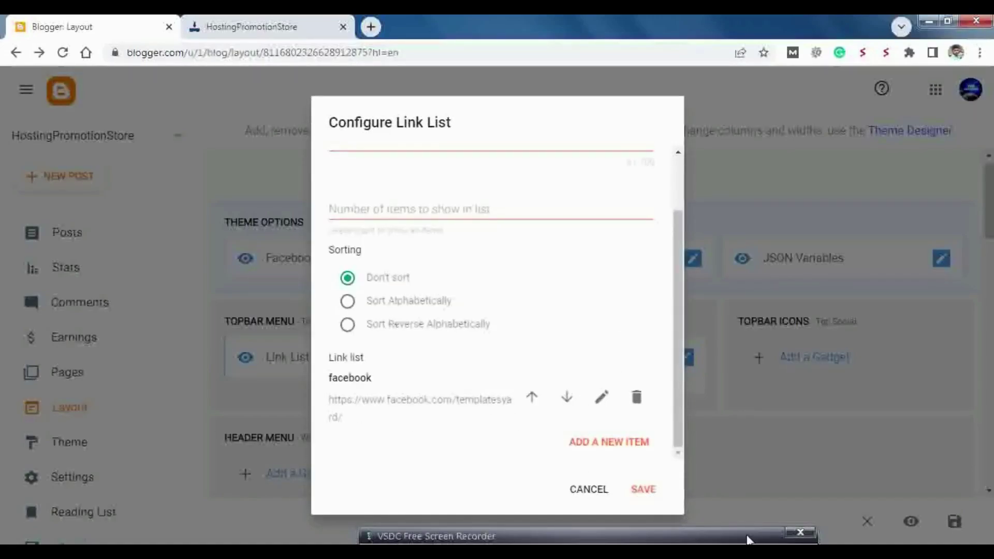
{"action": "mouse_move", "coordinate": [622, 485]}
{"action": "left_mouse_down"}
{"action": "mouse_move", "coordinate": [660, 492]}
{"action": "mouse_move", "coordinate": [629, 475]}
{"action": "left_mouse_up"}
{"action": "left_click", "coordinate": [644, 490]}
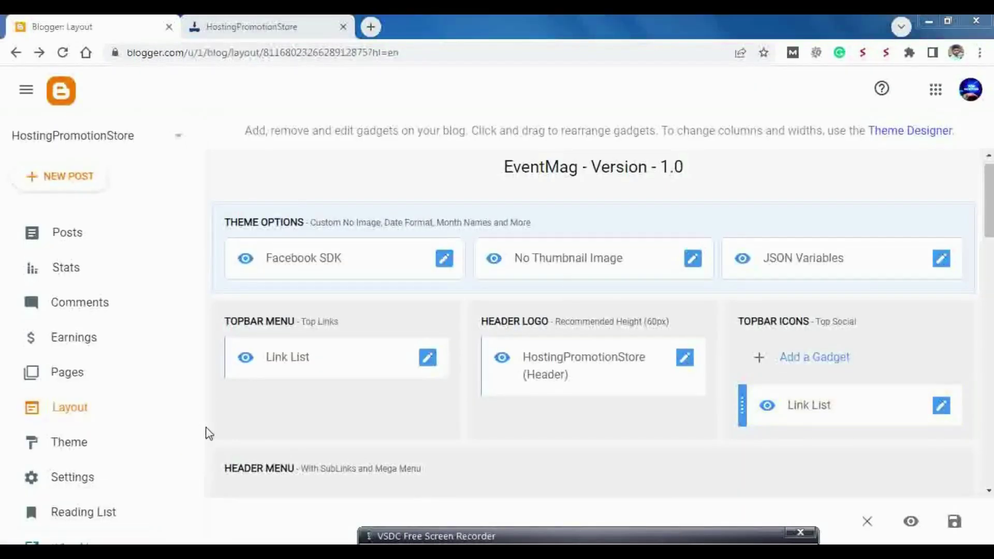
- View the live blog to check the social icon in its top bar
{"action": "scroll", "coordinate": [202, 427], "scroll_direction": "down", "scroll_amount": 3}
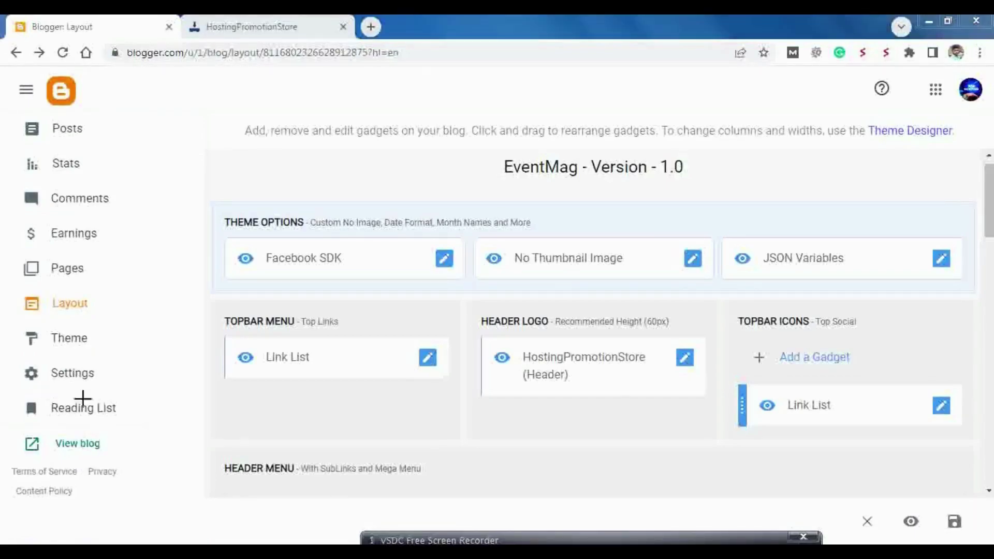
{"action": "mouse_move", "coordinate": [73, 429]}
{"action": "left_mouse_down"}
{"action": "mouse_move", "coordinate": [15, 440]}
{"action": "mouse_move", "coordinate": [107, 450]}
{"action": "mouse_move", "coordinate": [60, 427]}
{"action": "left_mouse_up"}
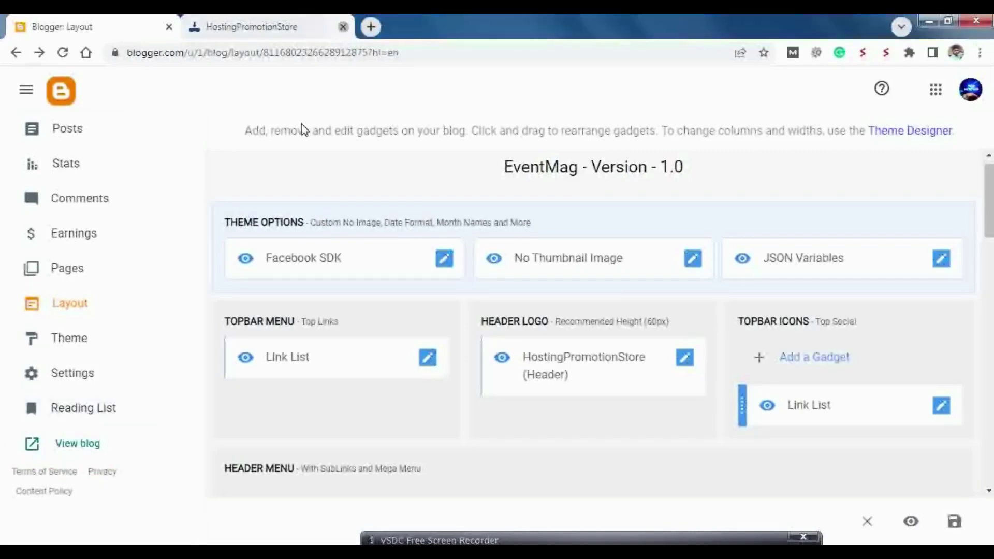
{"action": "left_click", "coordinate": [92, 446]}
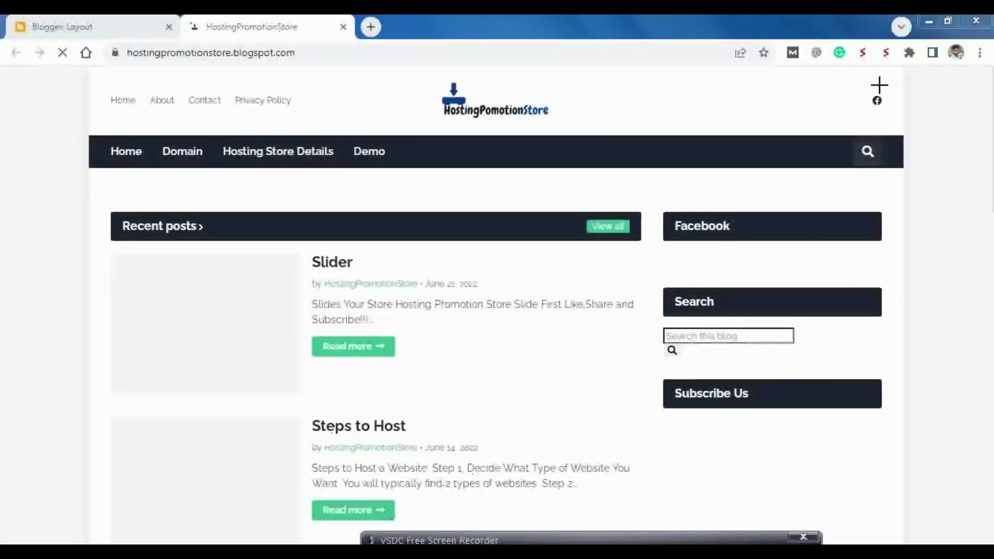
- Test the Facebook icon in the live blog's top bar, check the page it opens, and return to the Blogger layout
{"action": "mouse_move", "coordinate": [879, 85]}
{"action": "left_mouse_down"}
{"action": "mouse_move", "coordinate": [854, 111]}
{"action": "mouse_move", "coordinate": [896, 91]}
{"action": "mouse_move", "coordinate": [860, 85]}
{"action": "left_mouse_up"}
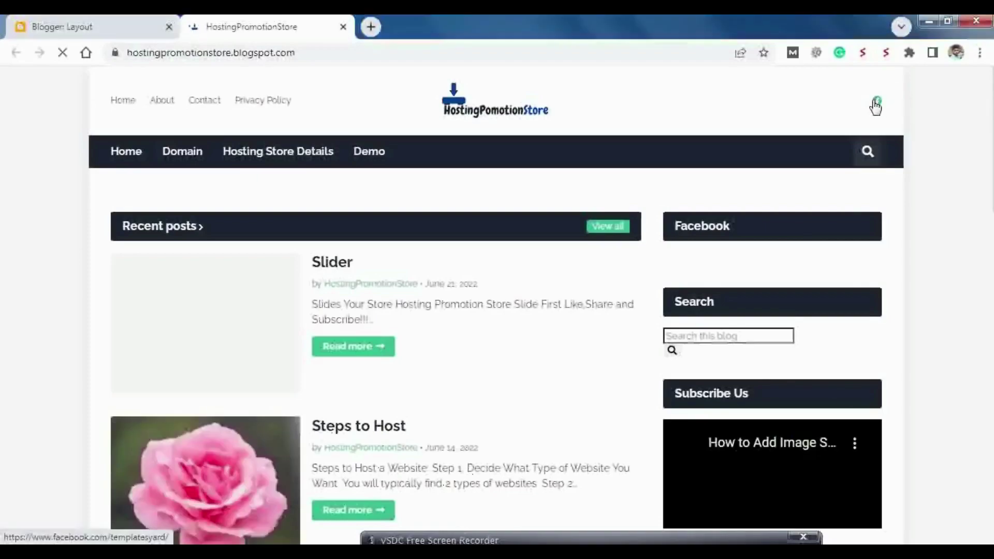
{"action": "left_click", "coordinate": [876, 102]}
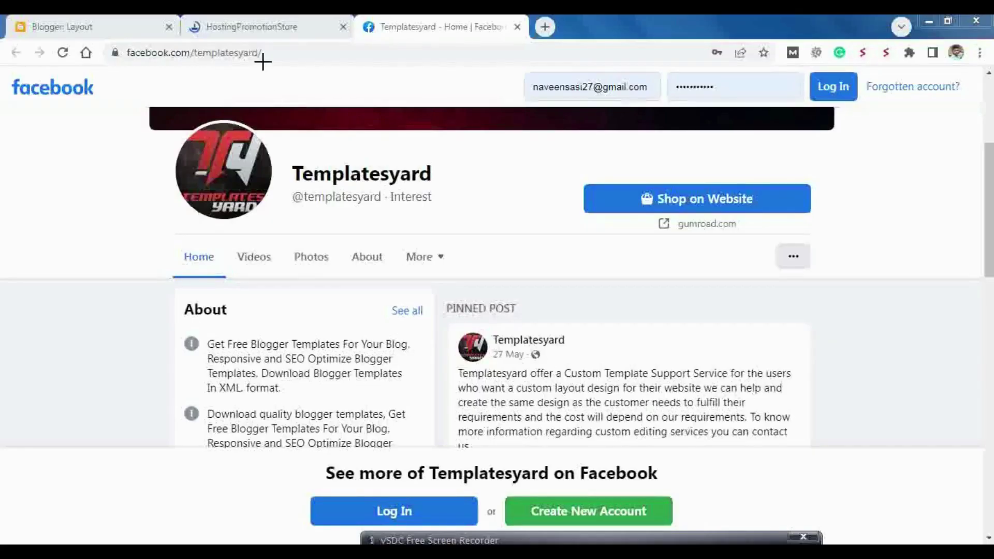
{"action": "left_click_drag", "start_coordinate": [263, 61], "coordinate": [319, 38]}
{"action": "mouse_move", "coordinate": [281, 210]}
{"action": "left_mouse_down"}
{"action": "mouse_move", "coordinate": [492, 166]}
{"action": "mouse_move", "coordinate": [252, 137]}
{"action": "left_mouse_up"}
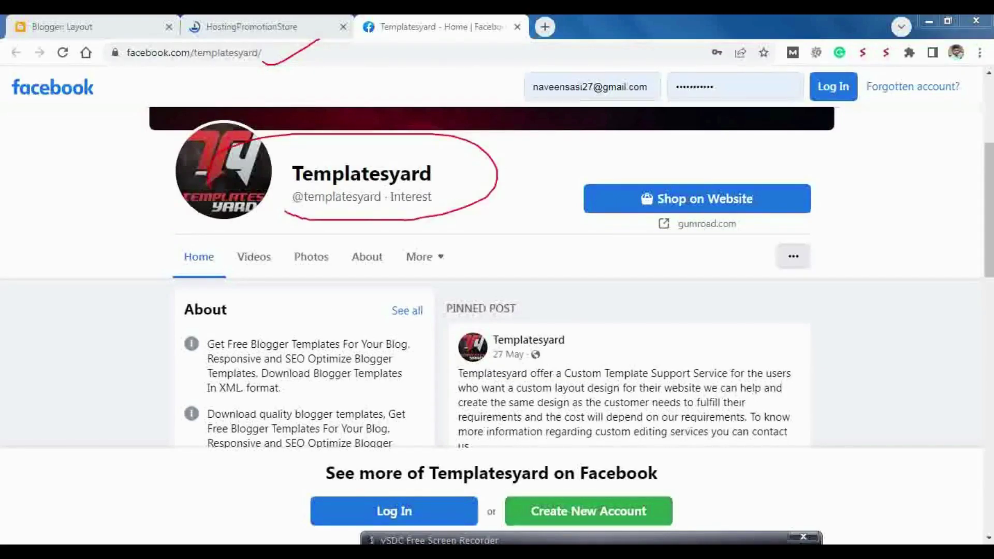
{"action": "left_click", "coordinate": [517, 27]}
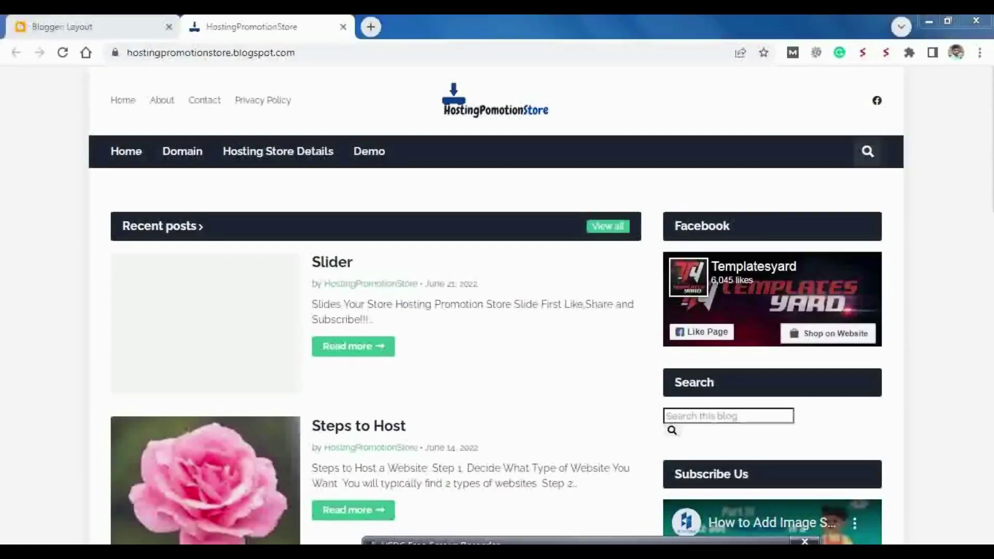
{"action": "left_click_drag", "start_coordinate": [873, 117], "coordinate": [903, 87]}
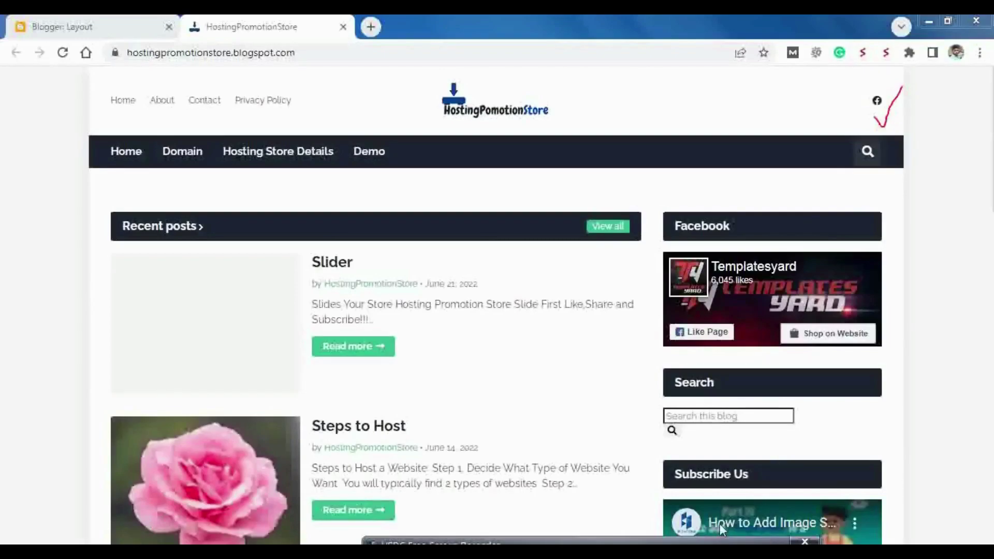
{"action": "left_click", "coordinate": [342, 26]}
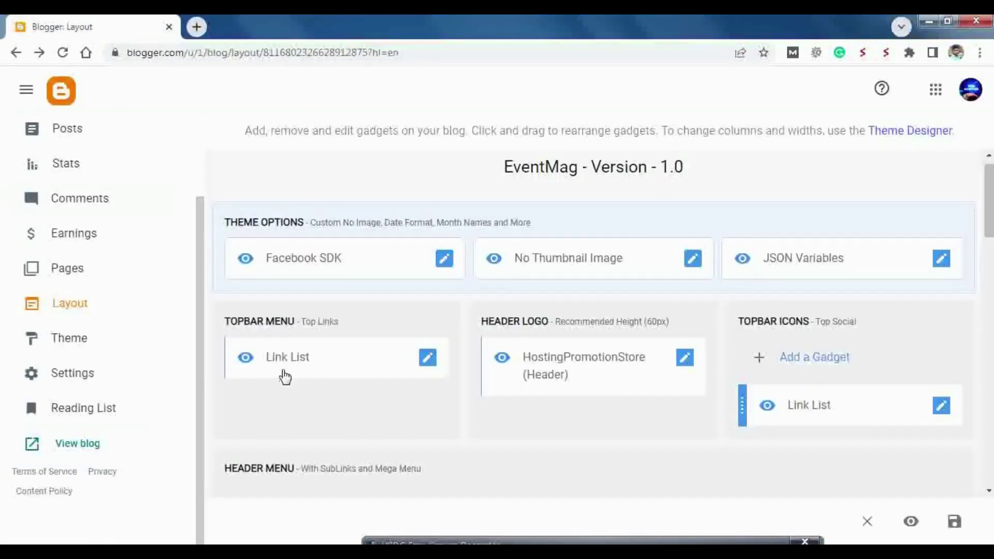
- Edit the Topbar Icons Link List and add a new item with instagram as its site name
{"action": "left_click", "coordinate": [942, 409]}
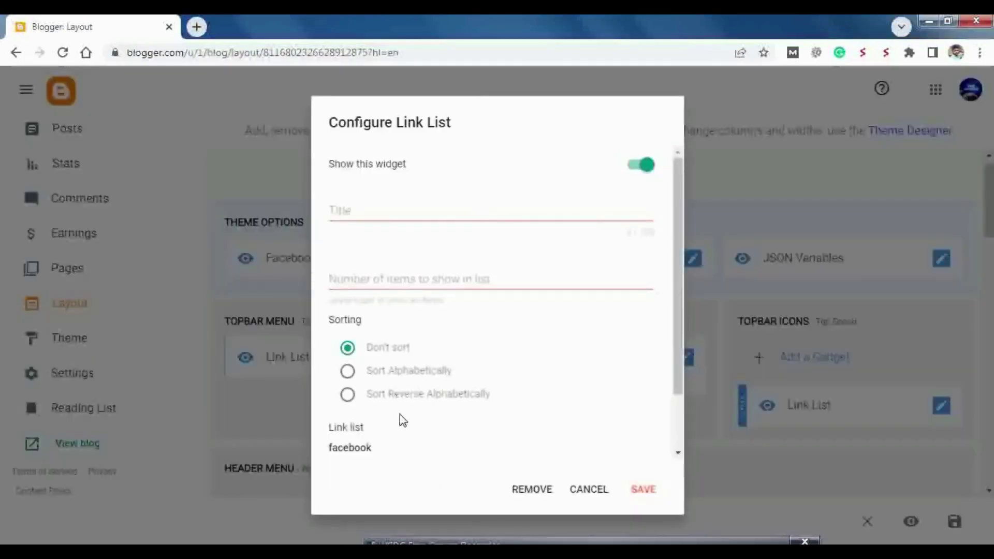
{"action": "scroll", "coordinate": [648, 423], "scroll_direction": "down", "scroll_amount": 2}
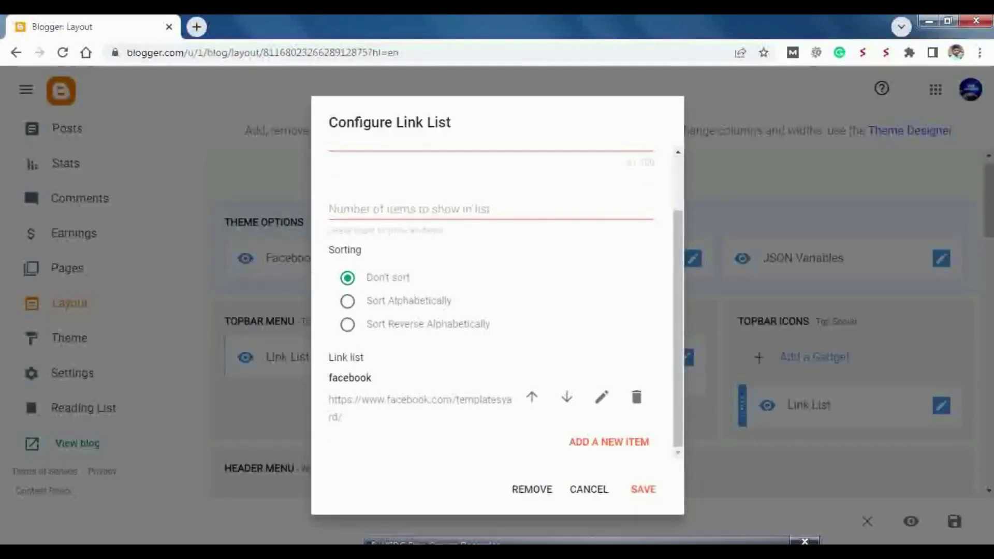
{"action": "mouse_move", "coordinate": [578, 458]}
{"action": "left_mouse_down"}
{"action": "mouse_move", "coordinate": [655, 432]}
{"action": "mouse_move", "coordinate": [592, 461]}
{"action": "left_mouse_up"}
{"action": "mouse_move", "coordinate": [630, 476]}
{"action": "left_mouse_down"}
{"action": "mouse_move", "coordinate": [659, 480]}
{"action": "mouse_move", "coordinate": [634, 477]}
{"action": "left_mouse_up"}
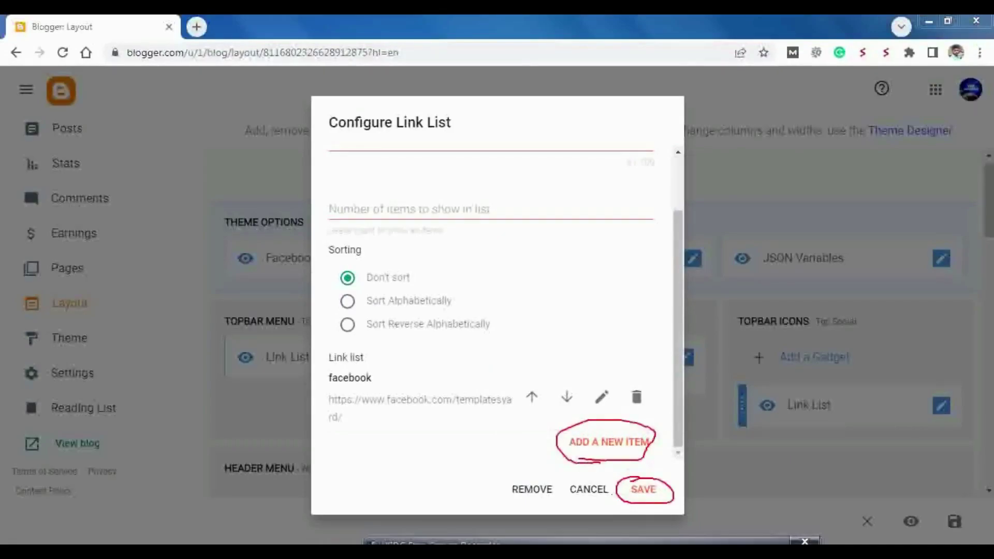
{"action": "left_click", "coordinate": [602, 447]}
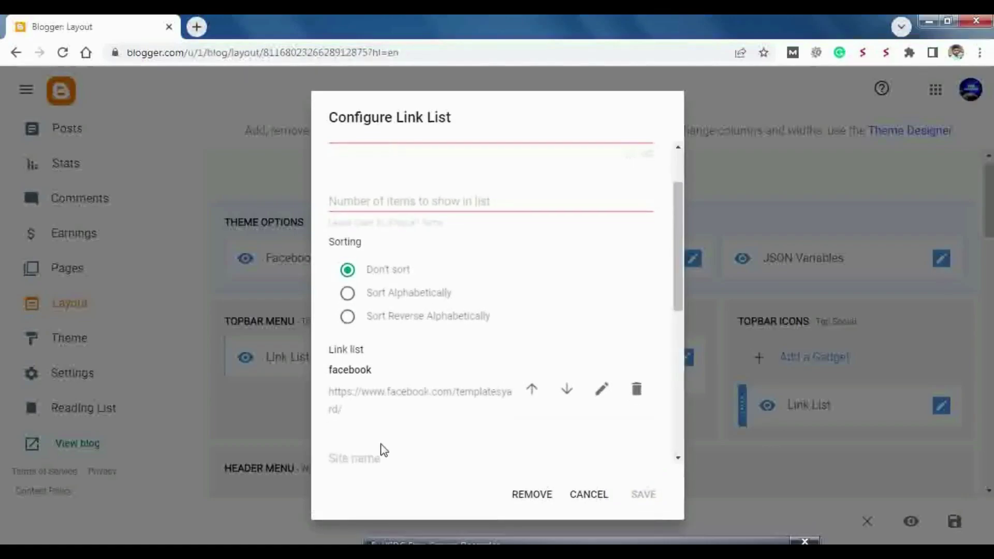
{"action": "scroll", "coordinate": [379, 450], "scroll_direction": "down", "scroll_amount": 5}
{"action": "scroll", "coordinate": [372, 309], "scroll_direction": "up", "scroll_amount": 3}
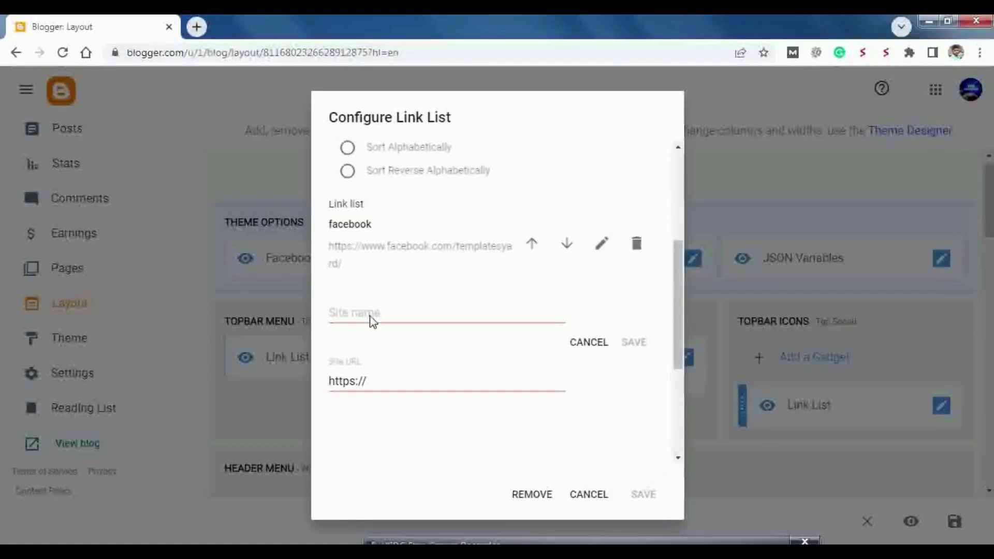
{"action": "left_click", "coordinate": [371, 317]}
{"action": "type", "text": "instagram"}
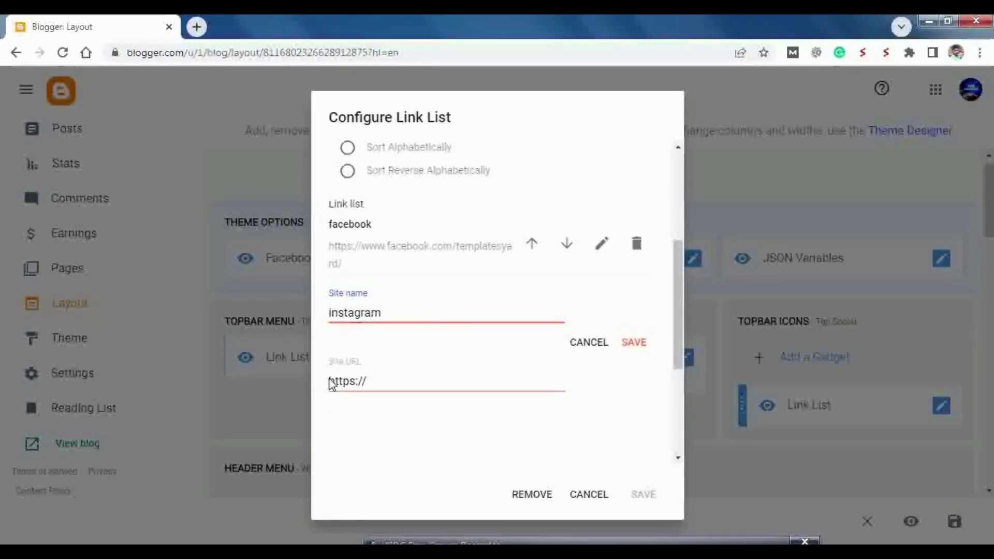
{"action": "key", "text": "alt+Tab"}
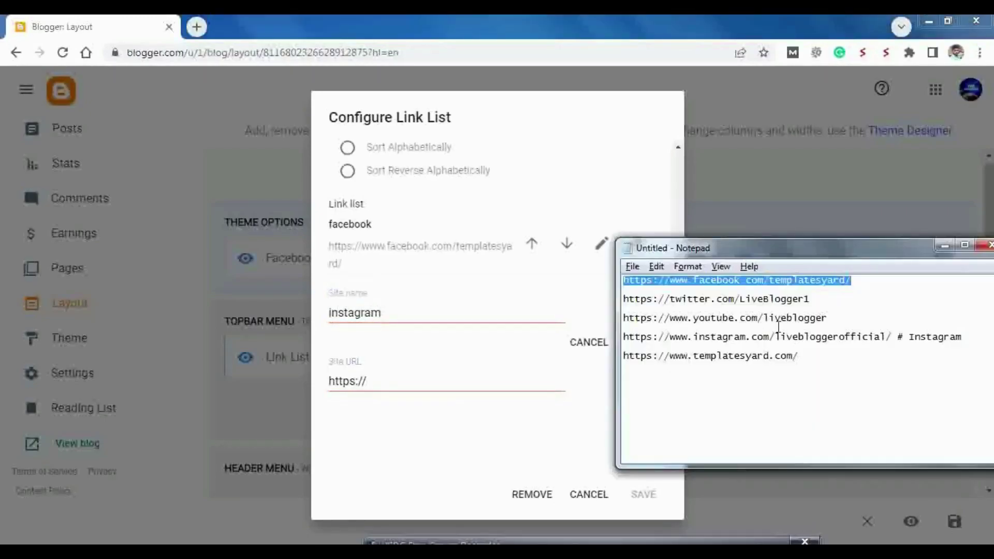
{"action": "double_click", "coordinate": [702, 337]}
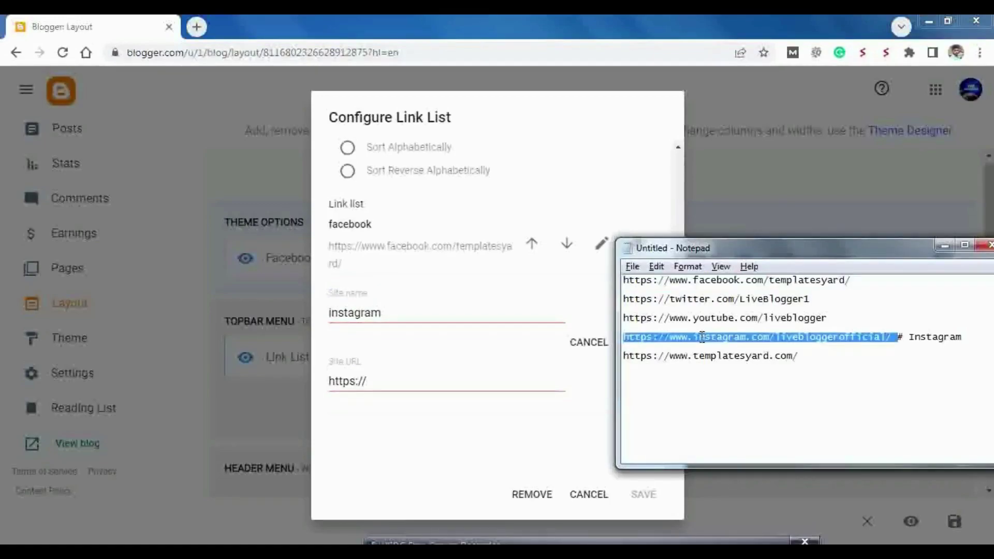
{"action": "left_click", "coordinate": [383, 379]}
{"action": "key", "text": "ctrl+a"}
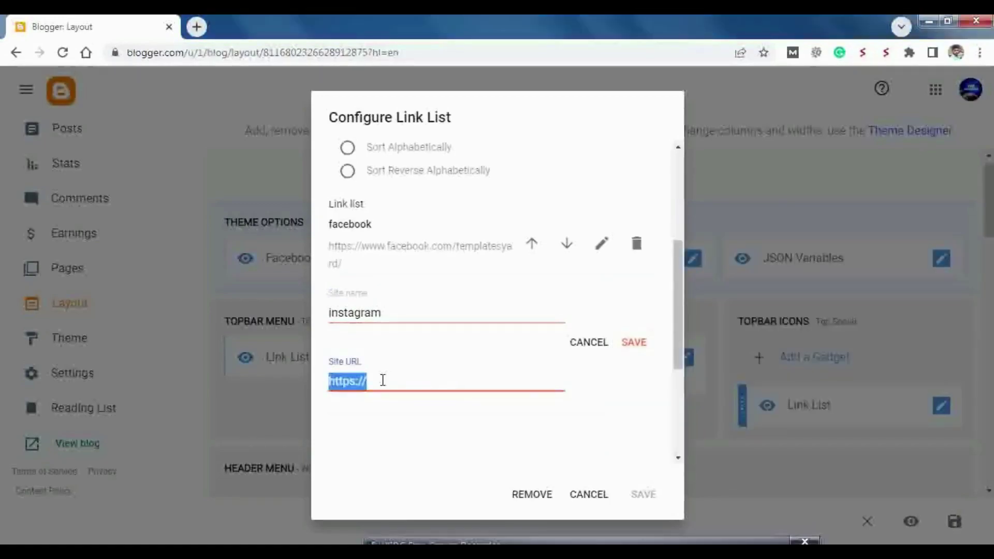
{"action": "key", "text": "ctrl+v"}
{"action": "left_click", "coordinate": [634, 343]}
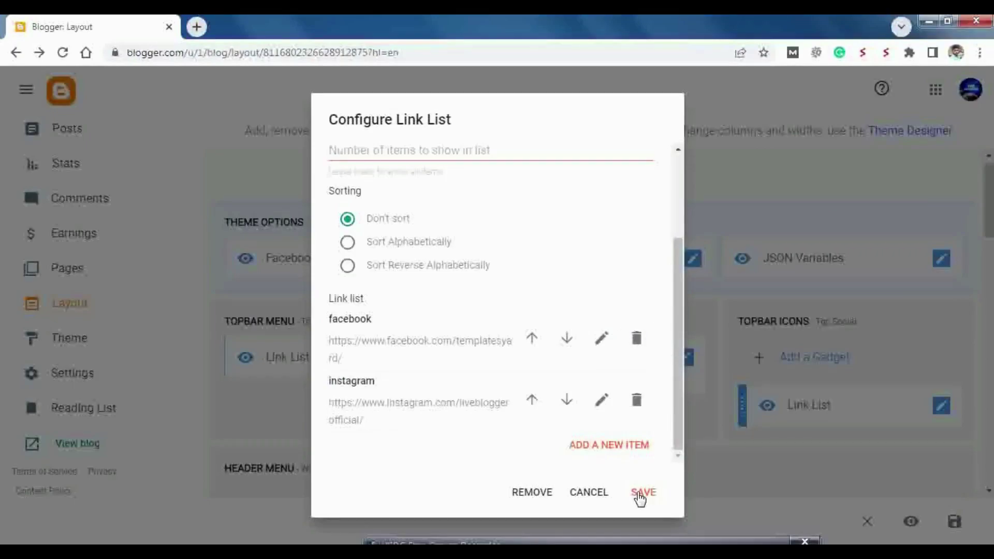
{"action": "left_click", "coordinate": [644, 493]}
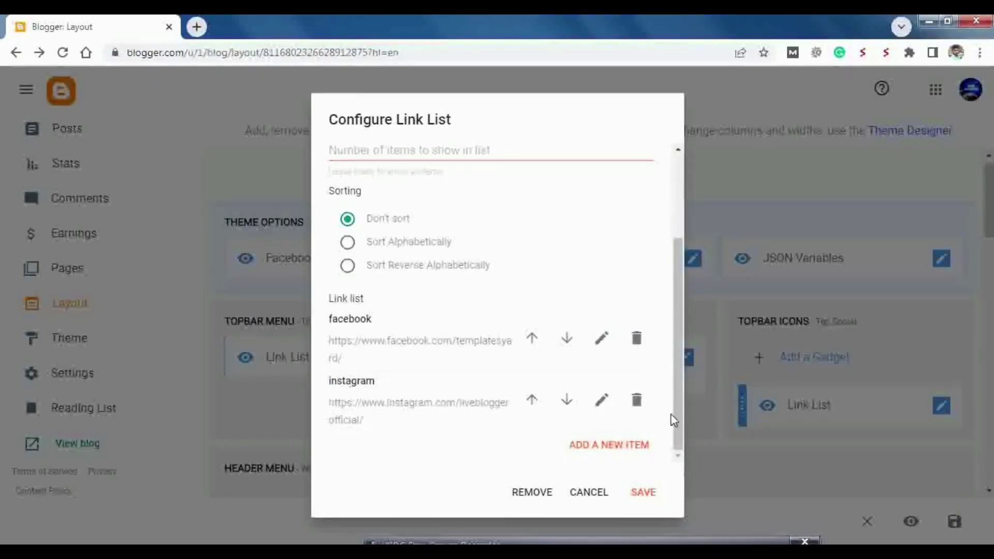
{"action": "left_click", "coordinate": [602, 448]}
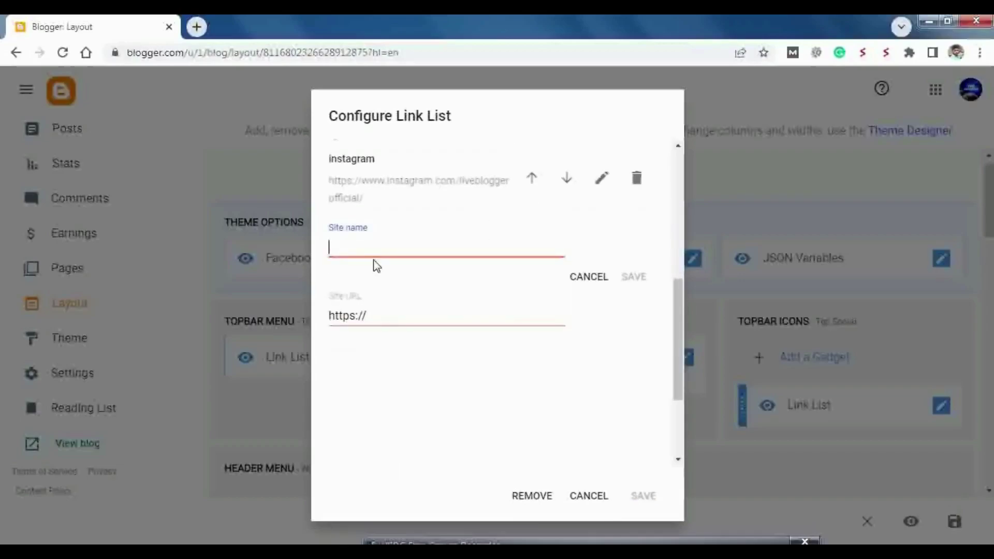
{"action": "type", "text": "youtube"}
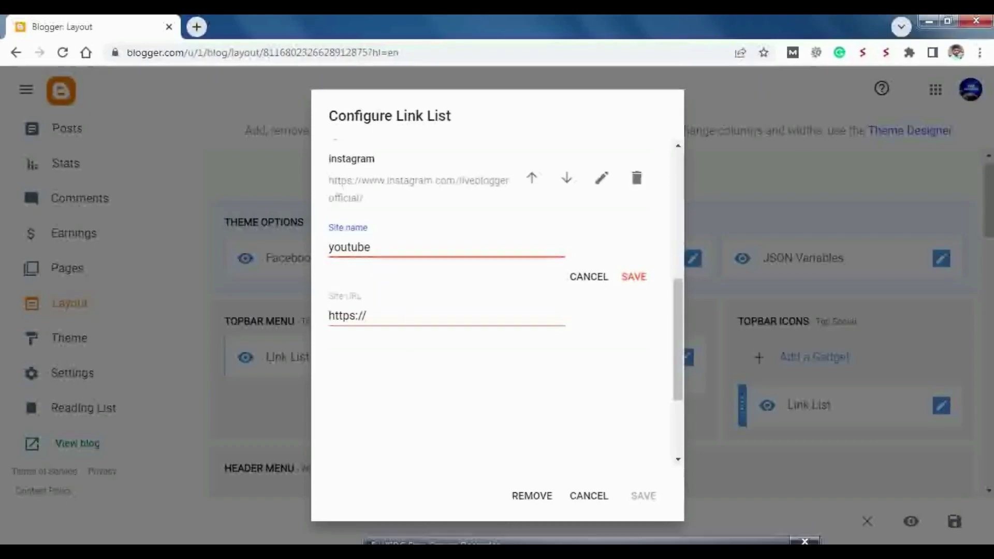
{"action": "key", "text": "alt+Tab"}
{"action": "double_click", "coordinate": [713, 318]}
{"action": "key", "text": "ctrl+c"}
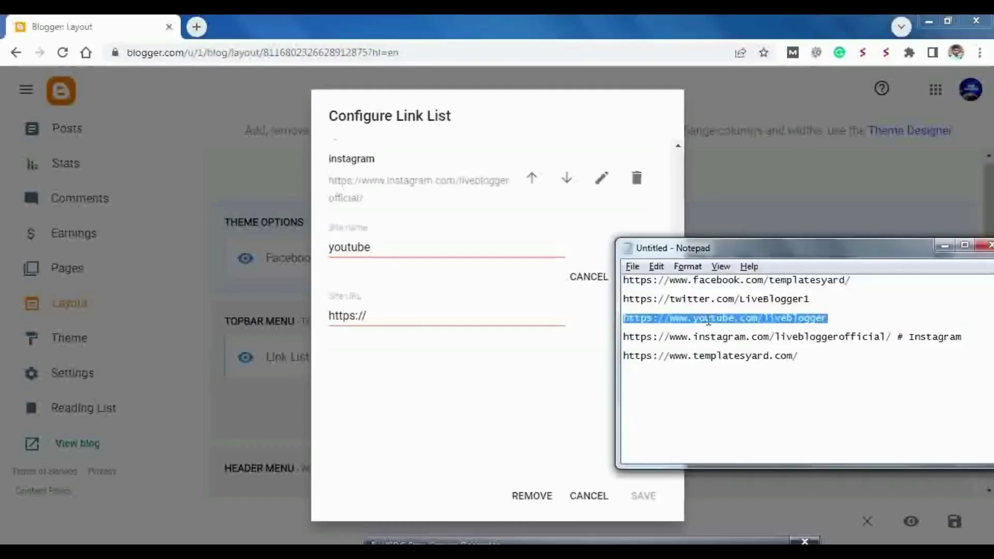
{"action": "left_click", "coordinate": [358, 315]}
{"action": "key", "text": "ctrl+a"}
{"action": "key", "text": "ctrl+v"}
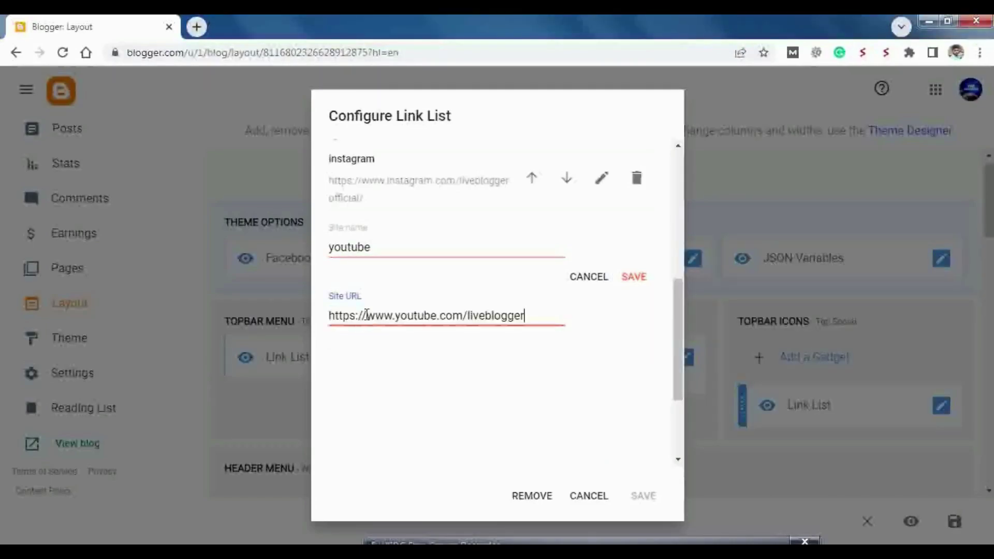
{"action": "left_click", "coordinate": [633, 279]}
{"action": "left_click", "coordinate": [645, 494]}
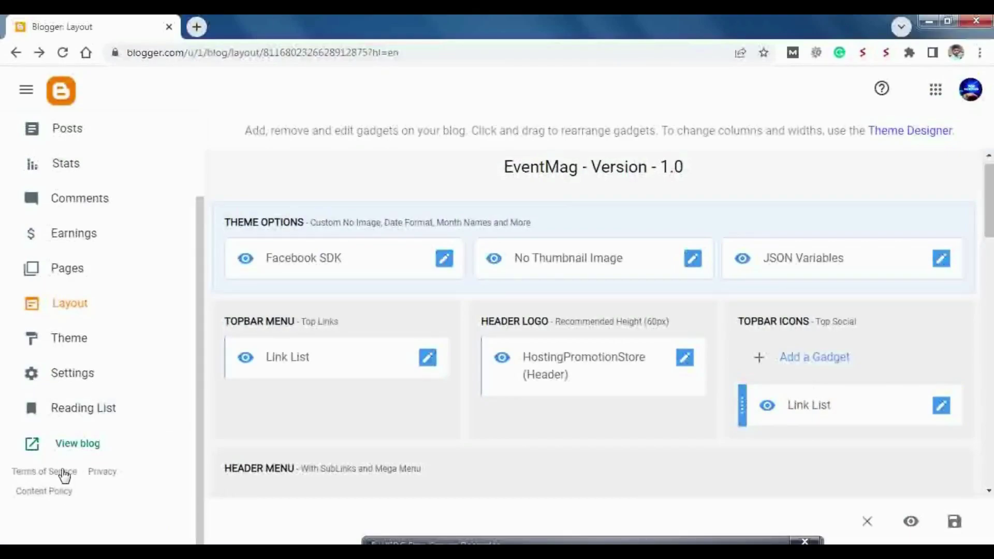
- View the live blog, test its Instagram and YouTube top-bar icons, and close the opened pages to return to the layout
{"action": "left_click", "coordinate": [66, 449]}
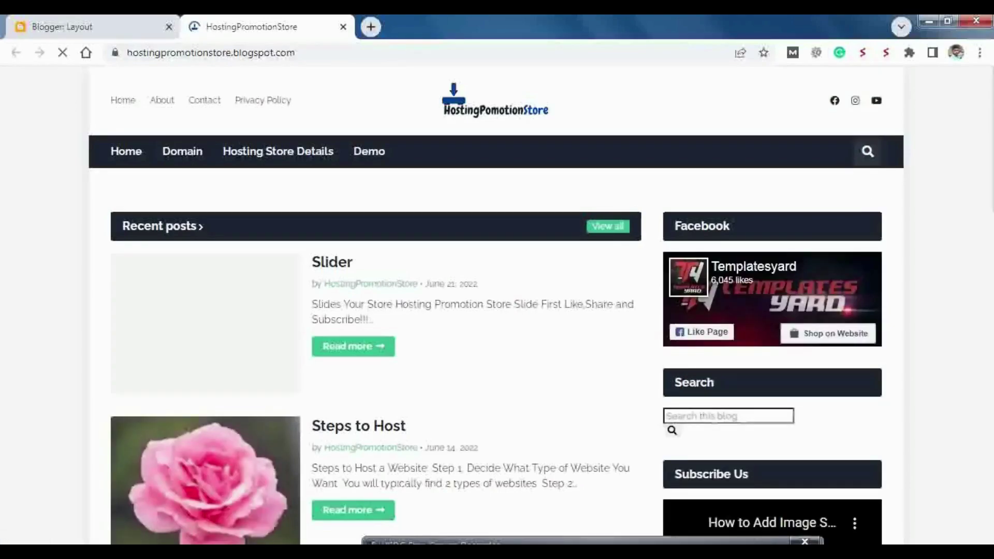
{"action": "mouse_move", "coordinate": [841, 86]}
{"action": "left_mouse_down"}
{"action": "mouse_move", "coordinate": [834, 126]}
{"action": "mouse_move", "coordinate": [904, 109]}
{"action": "mouse_move", "coordinate": [840, 87]}
{"action": "left_mouse_up"}
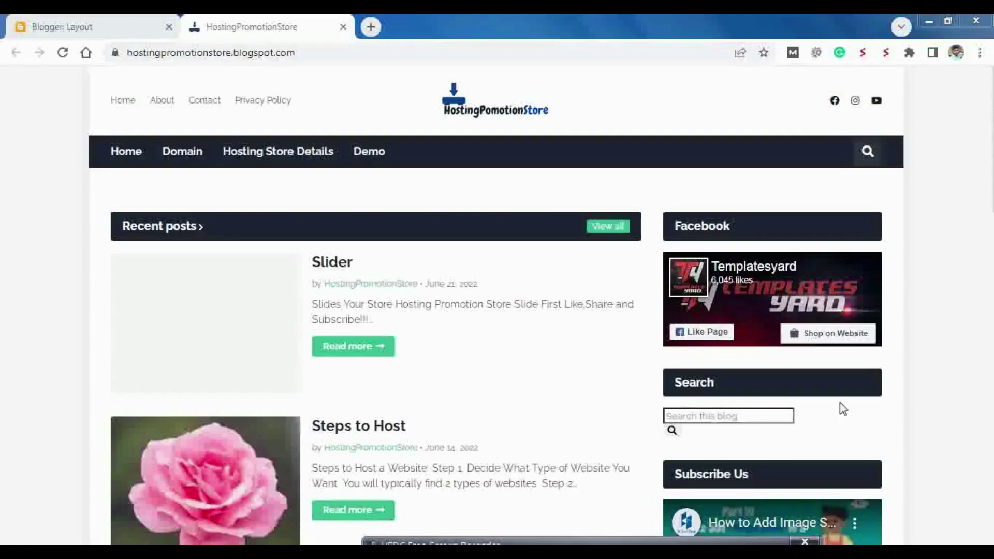
{"action": "left_click", "coordinate": [854, 103]}
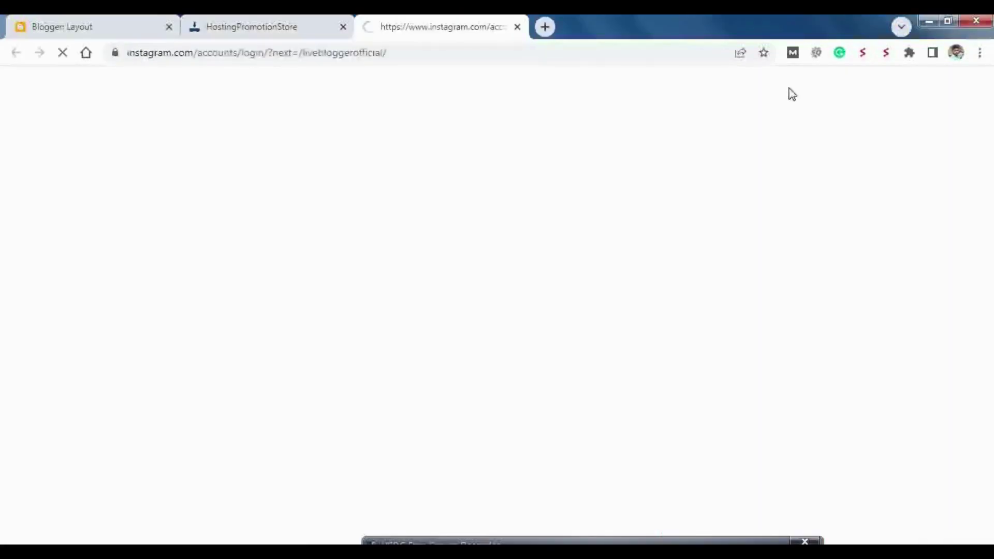
{"action": "left_click", "coordinate": [259, 26]}
{"action": "left_click", "coordinate": [877, 104]}
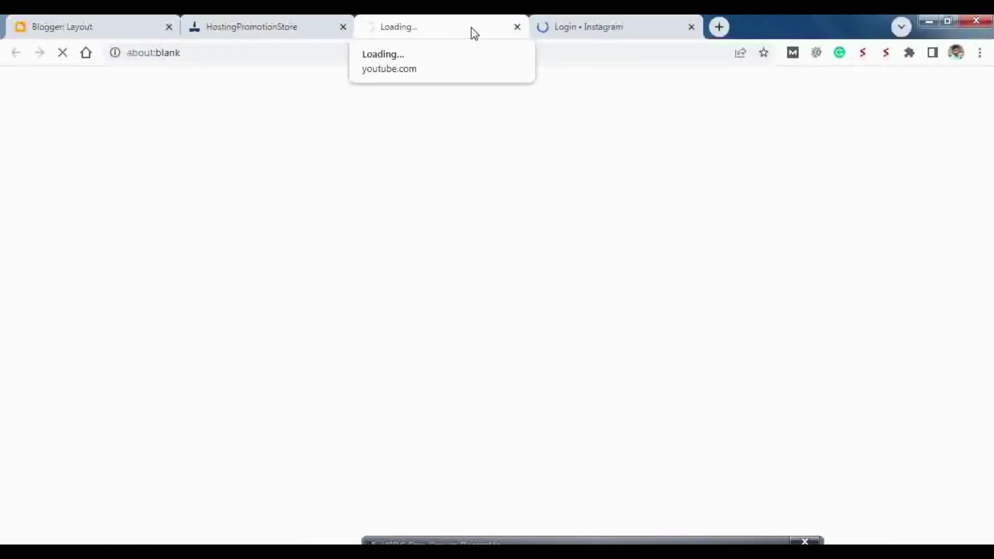
{"action": "left_click", "coordinate": [591, 27]}
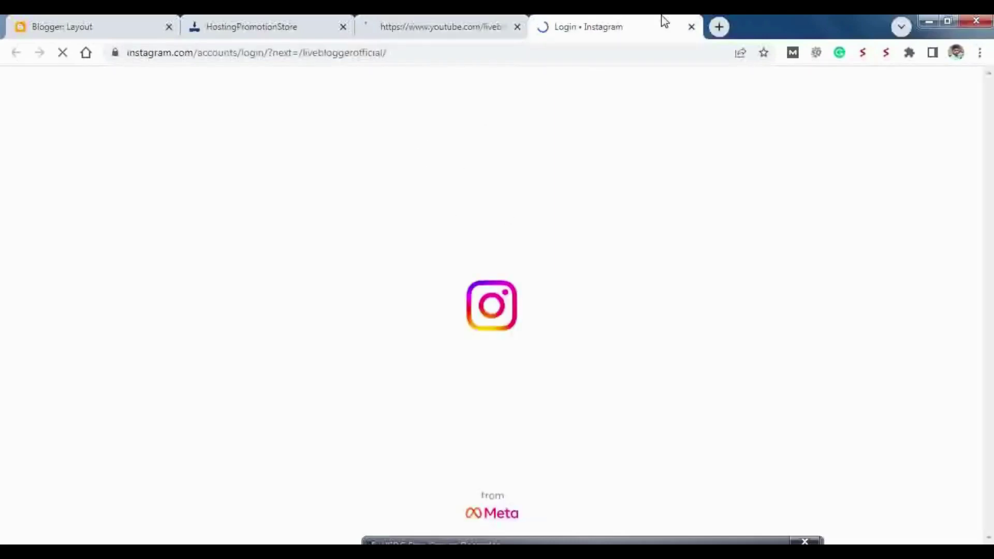
{"action": "left_click", "coordinate": [692, 27]}
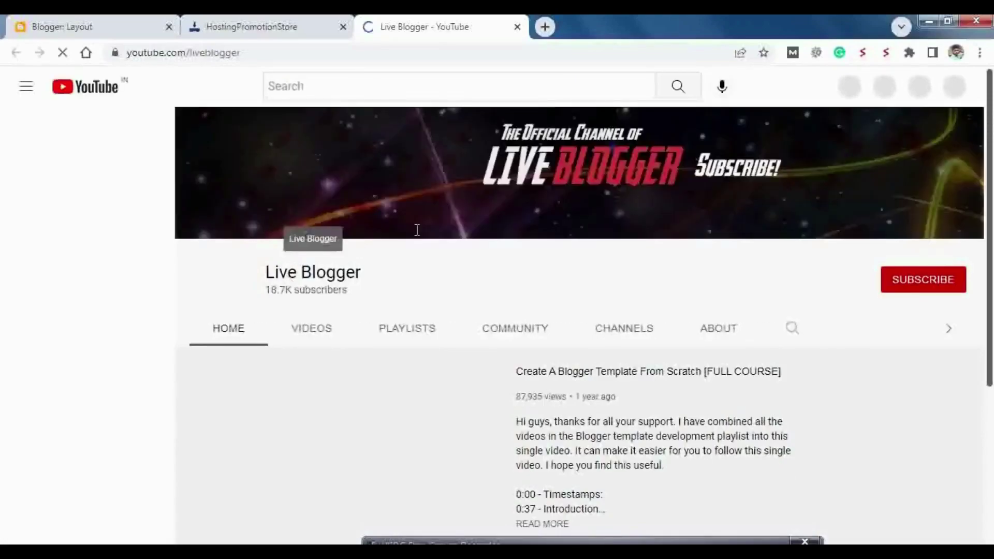
{"action": "left_click", "coordinate": [516, 27]}
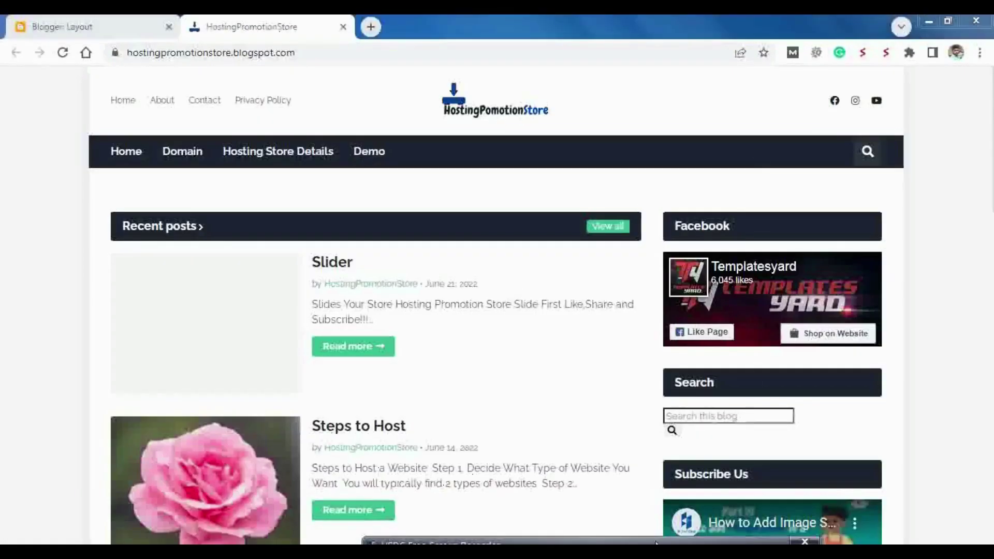
{"action": "mouse_move", "coordinate": [831, 111]}
{"action": "left_mouse_down"}
{"action": "mouse_move", "coordinate": [883, 118]}
{"action": "mouse_move", "coordinate": [849, 82]}
{"action": "mouse_move", "coordinate": [840, 121]}
{"action": "mouse_move", "coordinate": [863, 117]}
{"action": "mouse_move", "coordinate": [872, 126]}
{"action": "mouse_move", "coordinate": [938, 101]}
{"action": "left_mouse_up"}
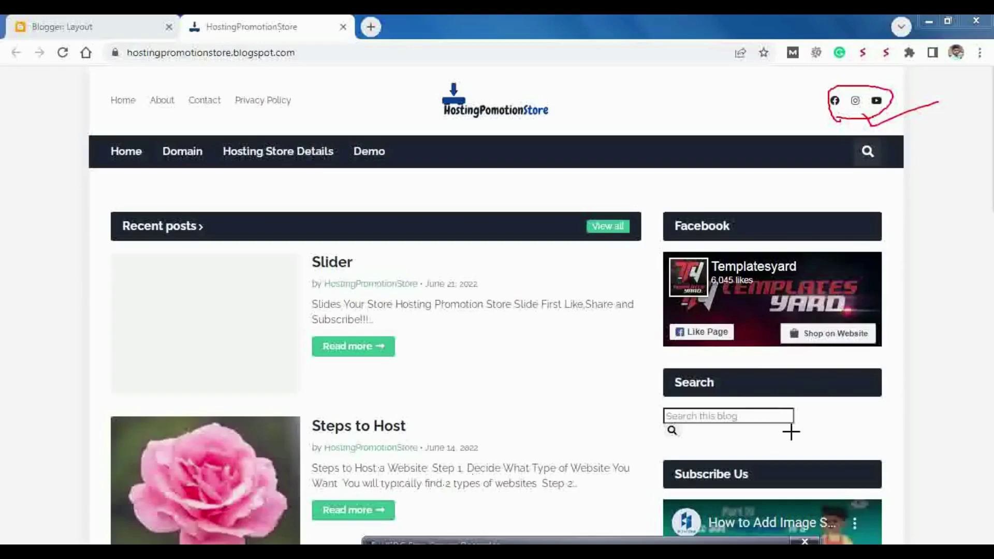
{"action": "key", "text": "Escape"}
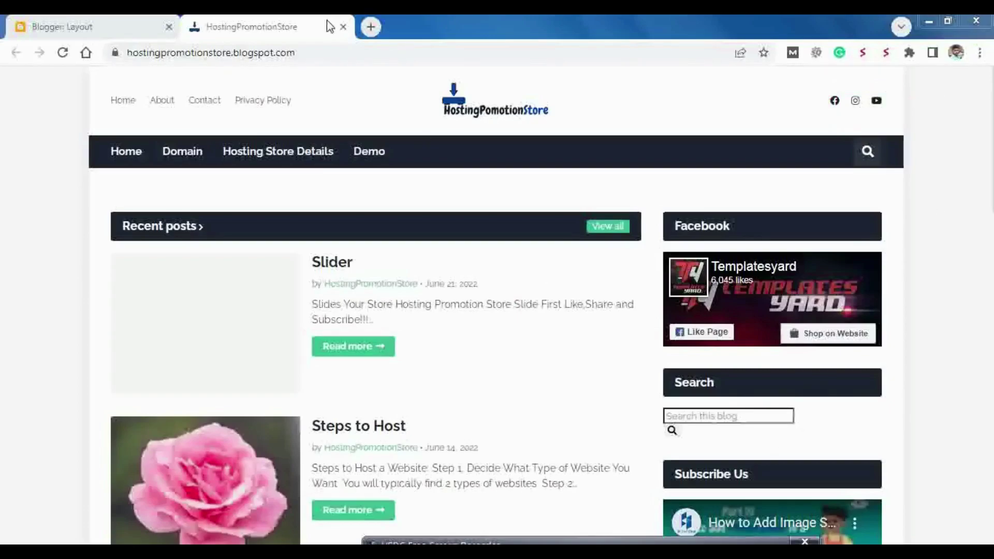
{"action": "left_click", "coordinate": [342, 26]}
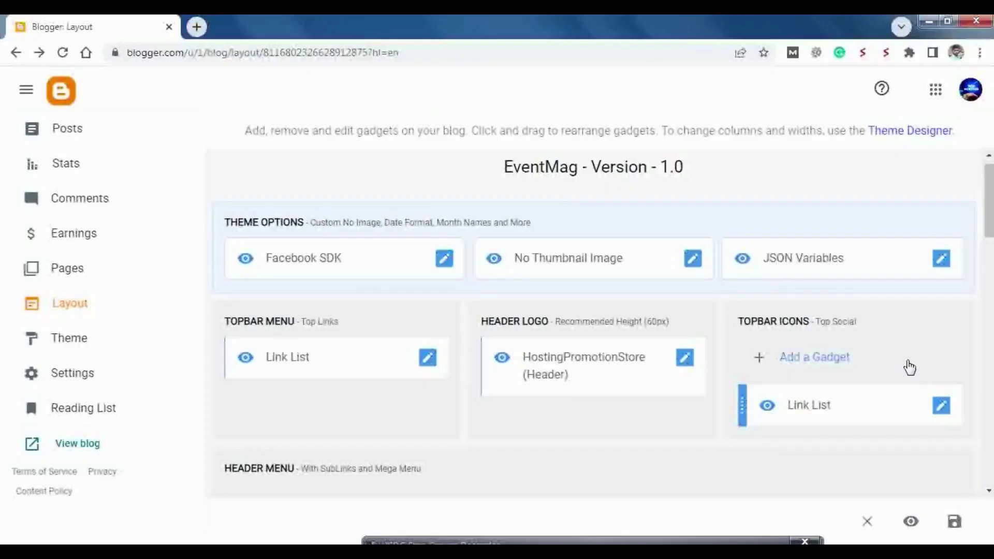
- Add a Link List gadget to the Sidebar section of the blog layout
{"action": "left_click_drag", "start_coordinate": [988, 200], "coordinate": [988, 315]}
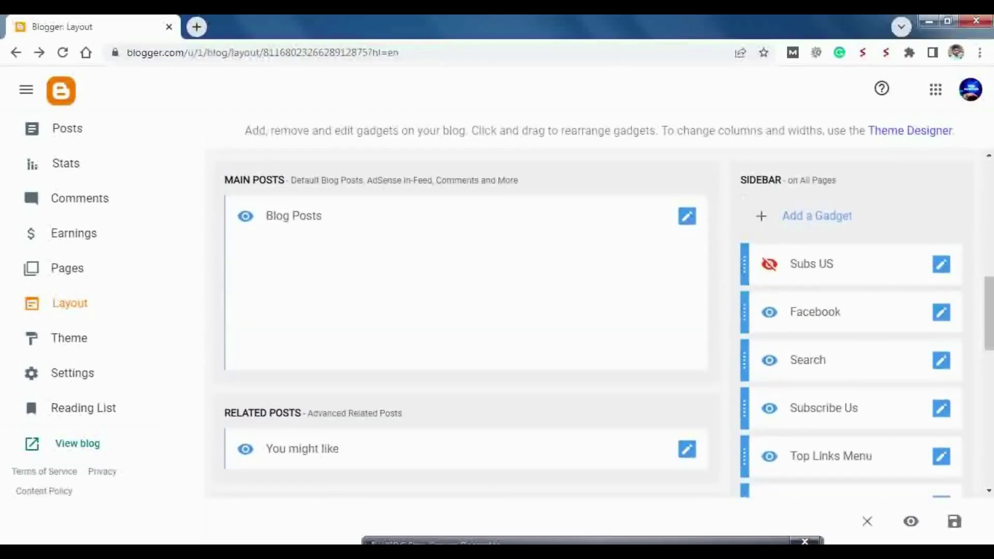
{"action": "mouse_move", "coordinate": [752, 169]}
{"action": "left_mouse_down"}
{"action": "mouse_move", "coordinate": [785, 193]}
{"action": "mouse_move", "coordinate": [727, 176]}
{"action": "left_mouse_up"}
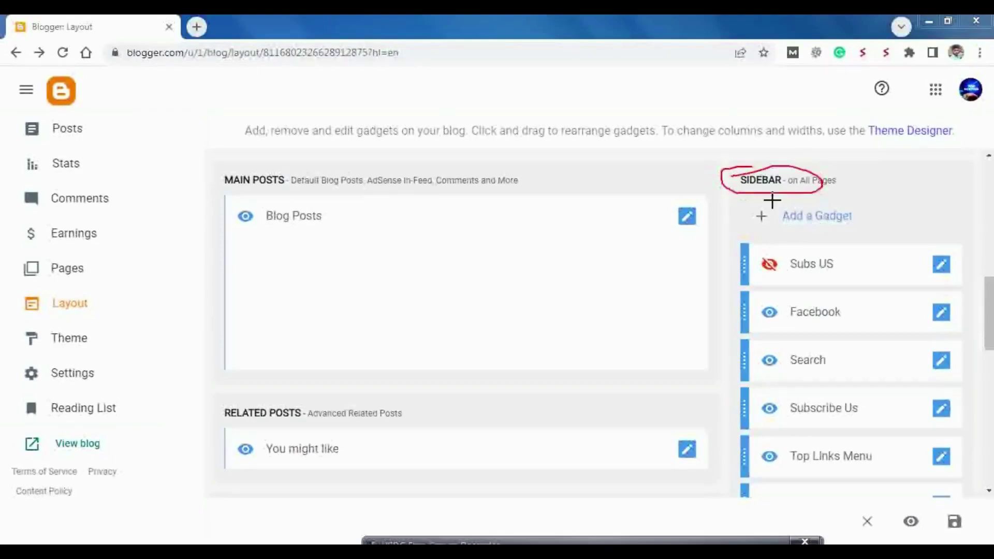
{"action": "left_click_drag", "start_coordinate": [848, 226], "coordinate": [881, 196]}
{"action": "key", "text": "Escape"}
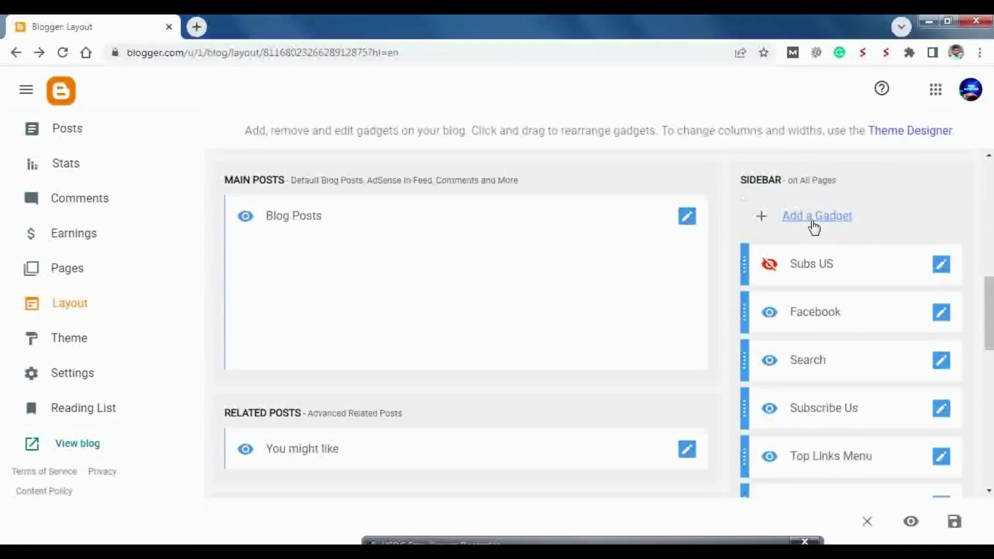
{"action": "left_click", "coordinate": [814, 225]}
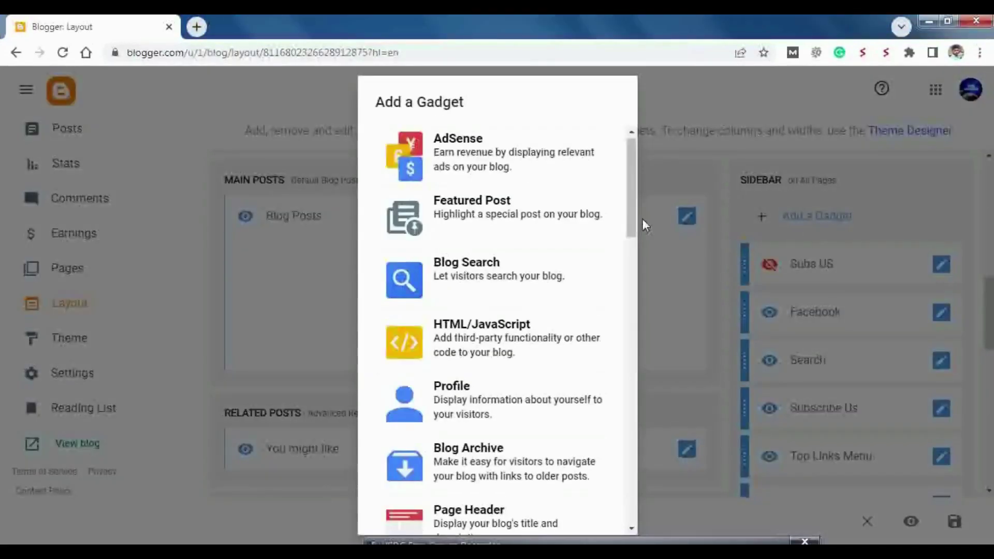
{"action": "left_click_drag", "start_coordinate": [631, 215], "coordinate": [638, 377]}
{"action": "scroll", "coordinate": [564, 273], "scroll_direction": "up", "scroll_amount": 1}
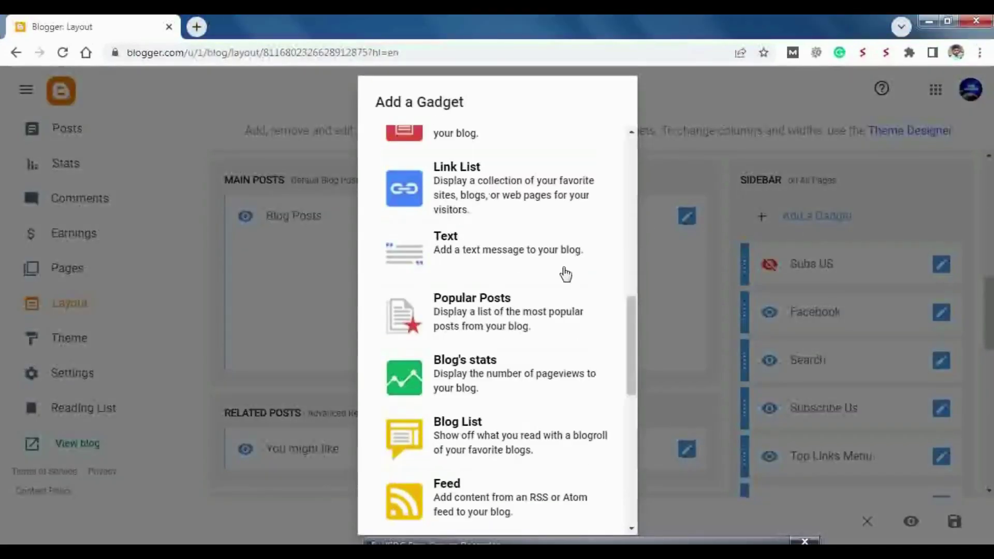
{"action": "left_click", "coordinate": [462, 173]}
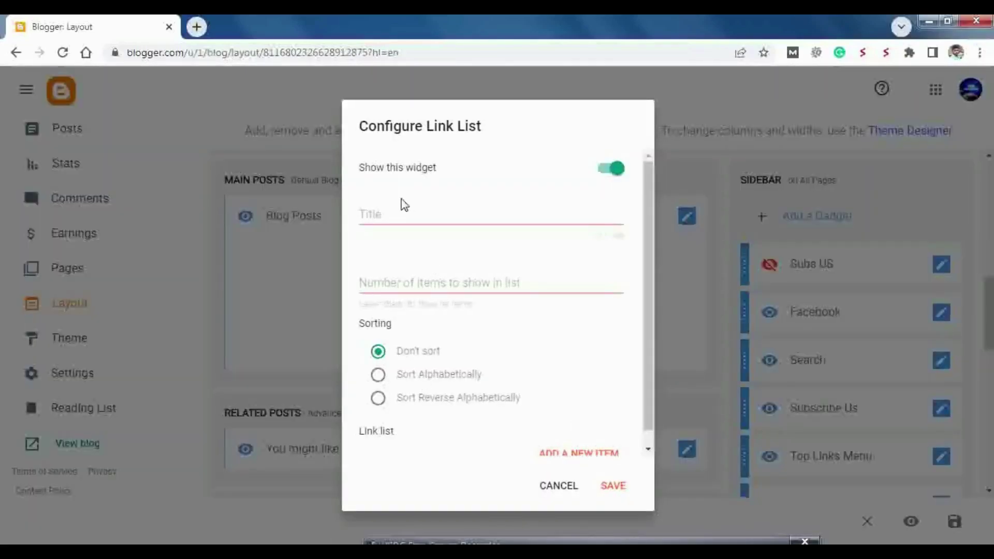
{"action": "left_click", "coordinate": [398, 215]}
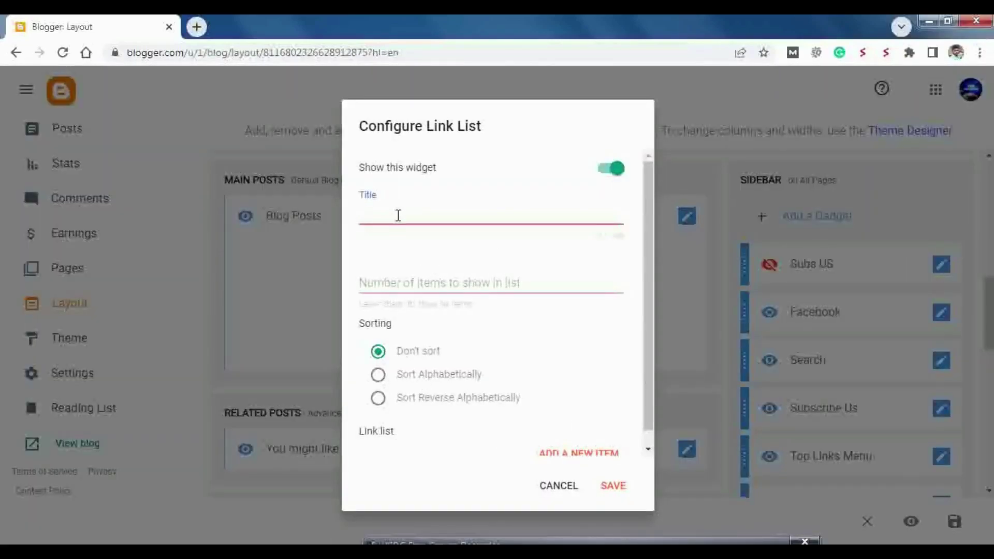
{"action": "left_click", "coordinate": [673, 540]}
{"action": "mouse_move", "coordinate": [405, 206]}
{"action": "left_mouse_down"}
{"action": "mouse_move", "coordinate": [428, 226]}
{"action": "mouse_move", "coordinate": [411, 222]}
{"action": "left_mouse_up"}
{"action": "mouse_move", "coordinate": [433, 262]}
{"action": "left_mouse_down"}
{"action": "mouse_move", "coordinate": [407, 270]}
{"action": "mouse_move", "coordinate": [435, 294]}
{"action": "left_mouse_up"}
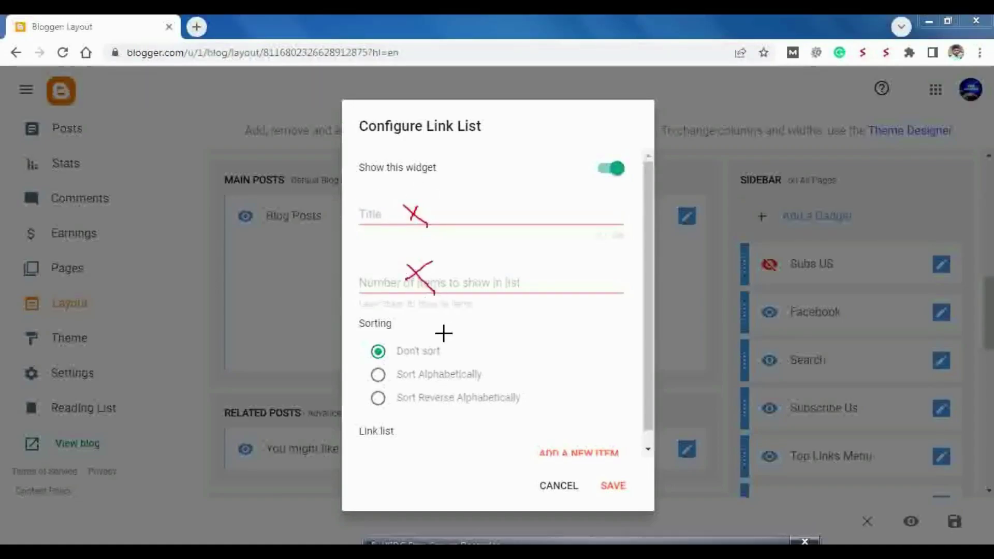
{"action": "left_click_drag", "start_coordinate": [441, 350], "coordinate": [514, 340]}
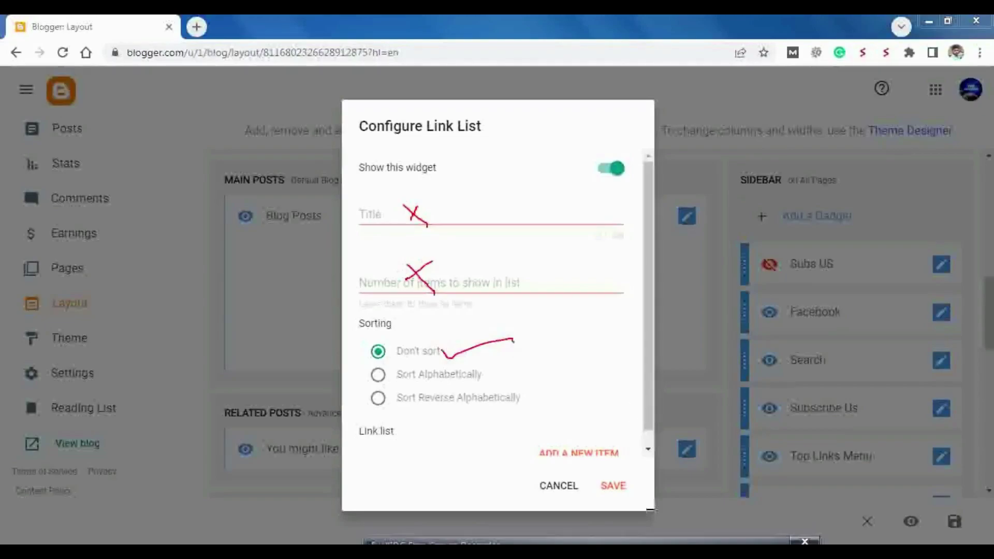
{"action": "key", "text": "Escape"}
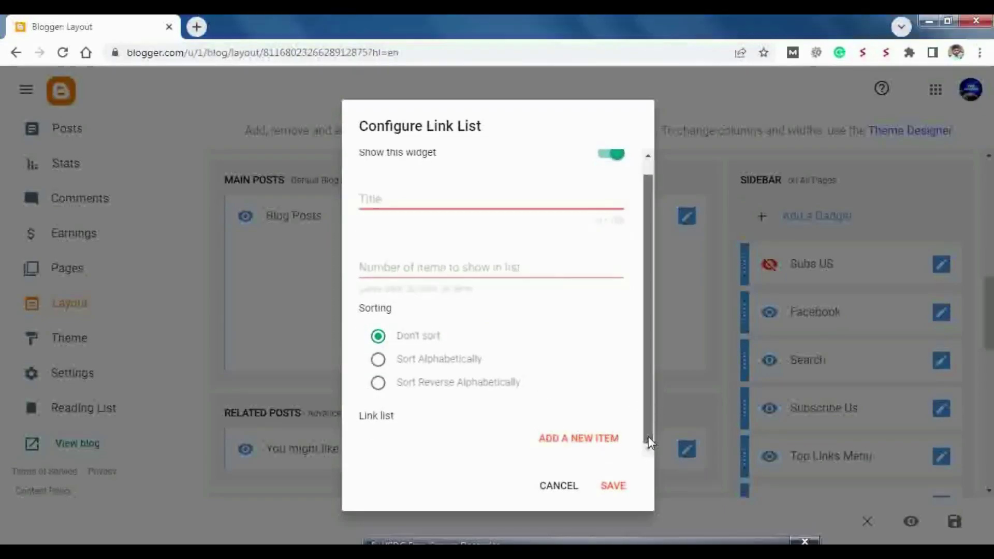
- Add a link item with the site name facebook to the sidebar list and save it with the default site URL
{"action": "left_click", "coordinate": [601, 449]}
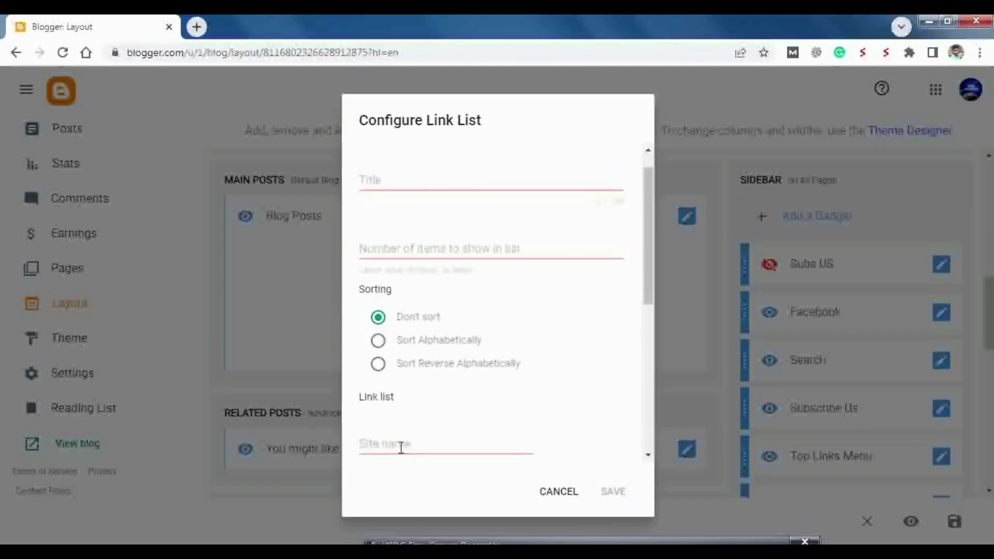
{"action": "left_click", "coordinate": [386, 386]}
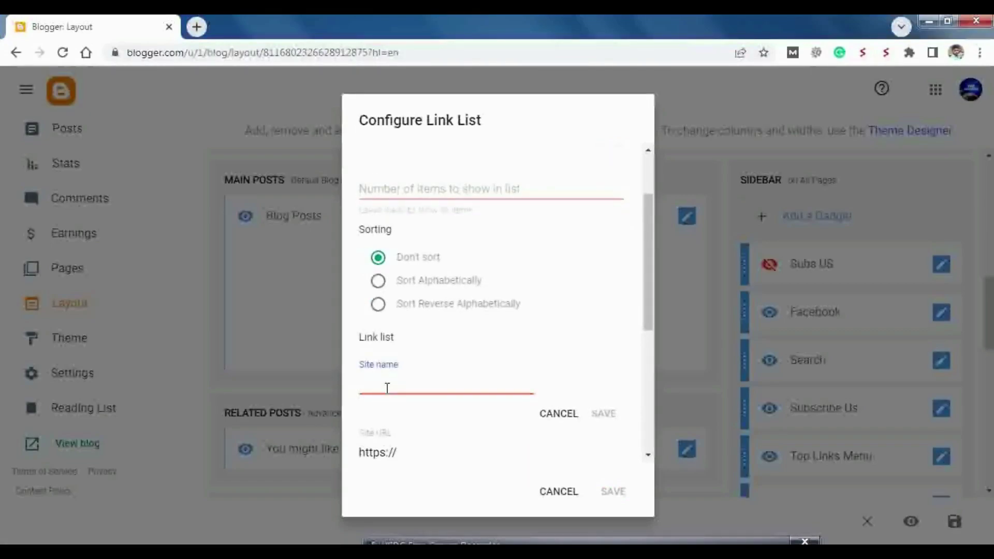
{"action": "type", "text": "facebook"}
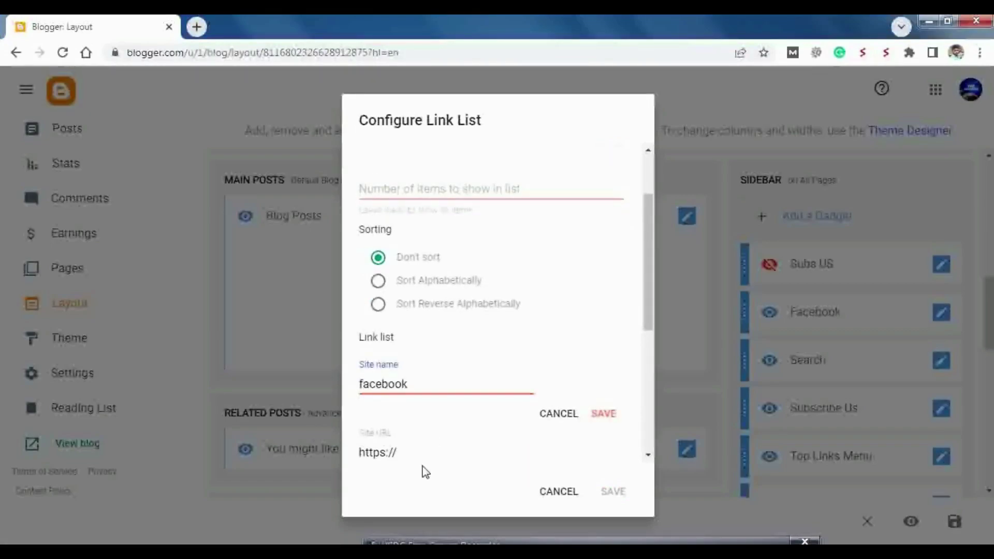
{"action": "key", "text": "Tab"}
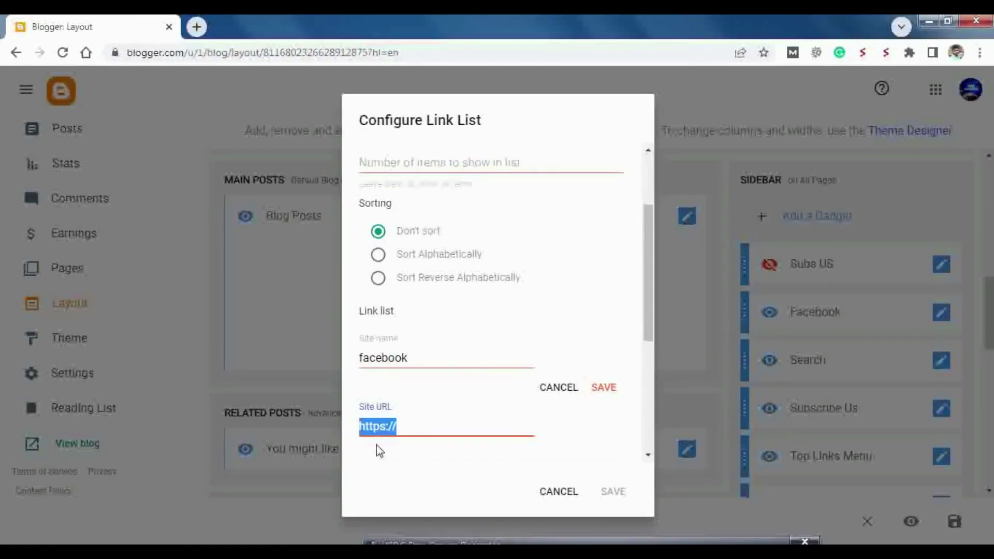
{"action": "left_click", "coordinate": [607, 389]}
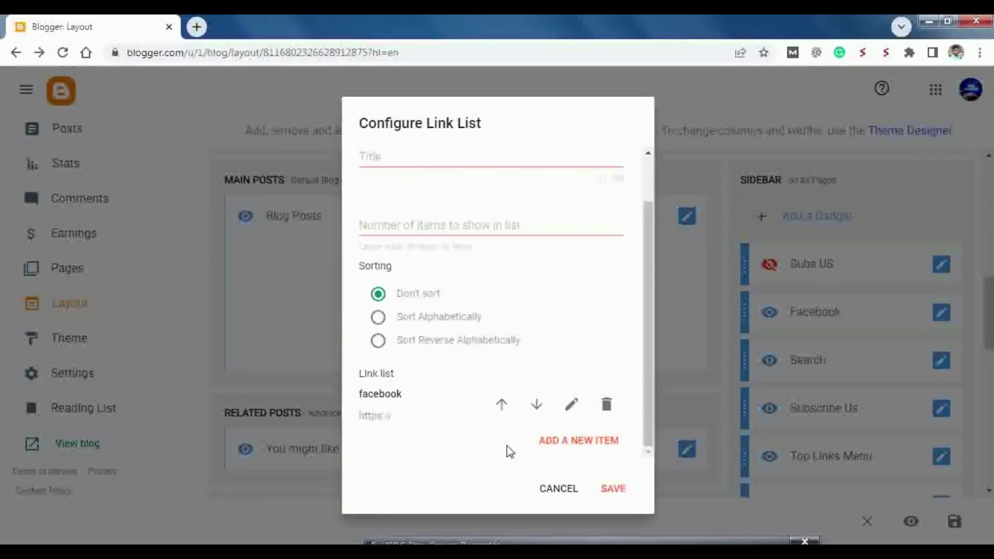
- Reopen the facebook item for editing and copy the Facebook address from Notepad
{"action": "left_click", "coordinate": [572, 404]}
{"action": "key", "text": "alt+Tab"}
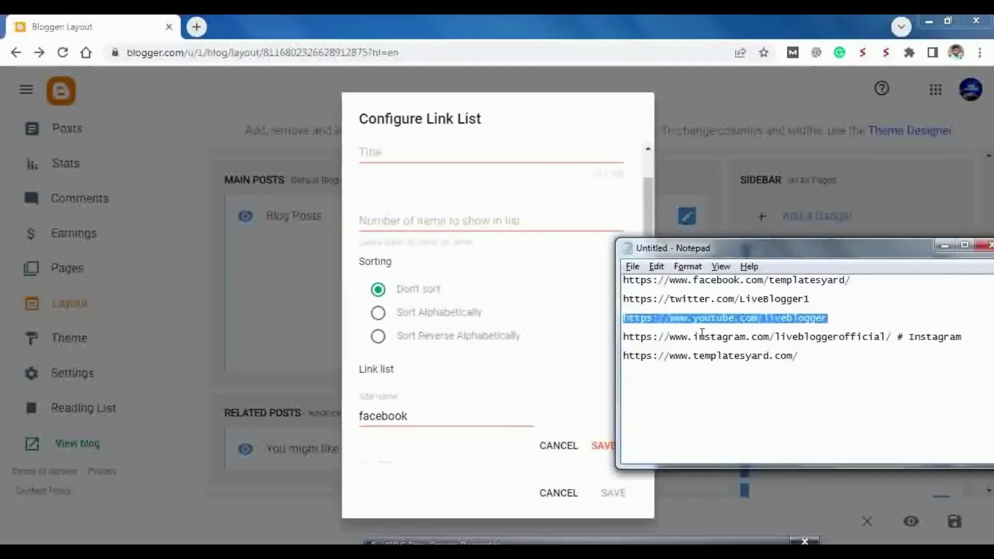
{"action": "double_click", "coordinate": [703, 280]}
{"action": "left_click", "coordinate": [702, 280]}
{"action": "double_click", "coordinate": [703, 280]}
{"action": "key", "text": "ctrl+c"}
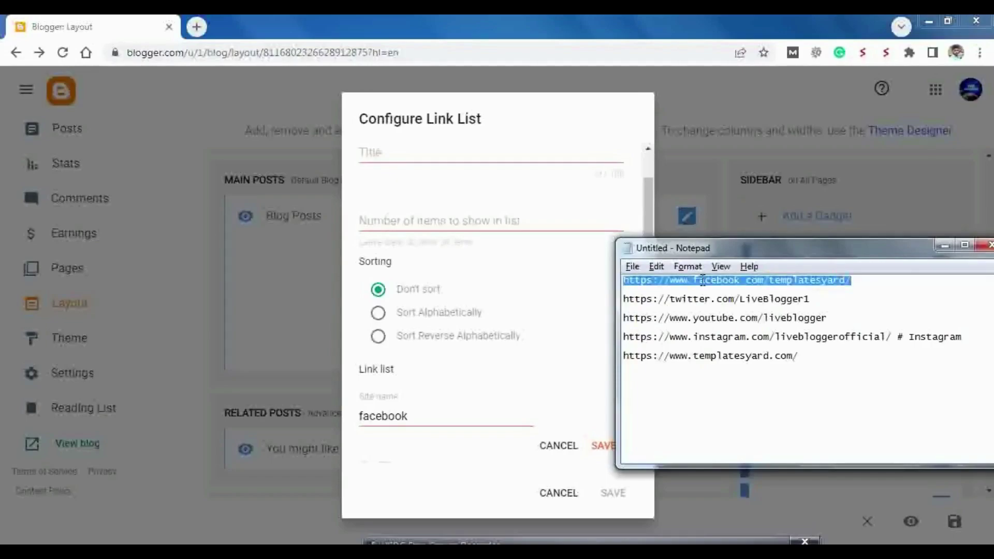
{"action": "left_click", "coordinate": [384, 460]}
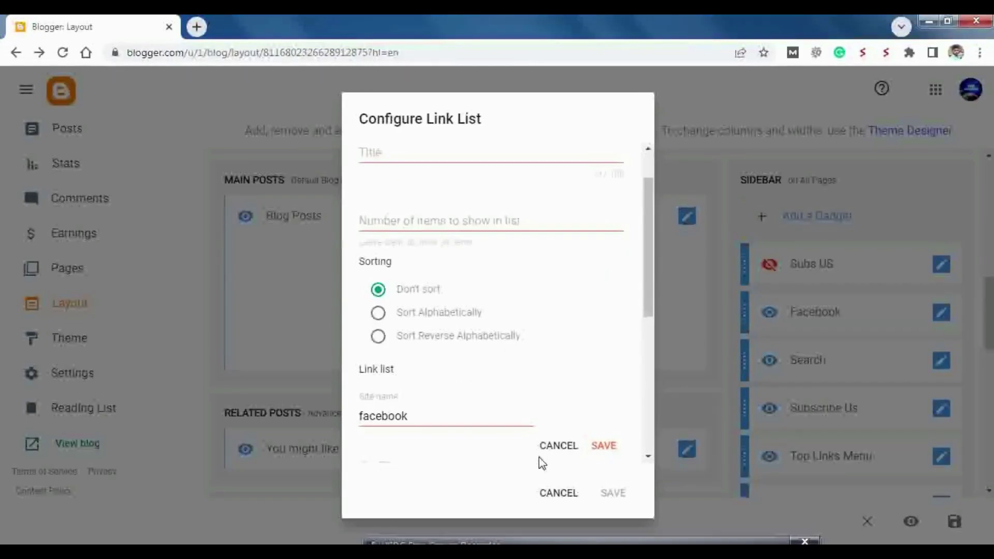
{"action": "scroll", "coordinate": [651, 315], "scroll_direction": "down", "scroll_amount": 5}
{"action": "left_click_drag", "start_coordinate": [398, 270], "coordinate": [394, 270]}
{"action": "triple_click", "coordinate": [396, 271]}
{"action": "key", "text": "ctrl+v"}
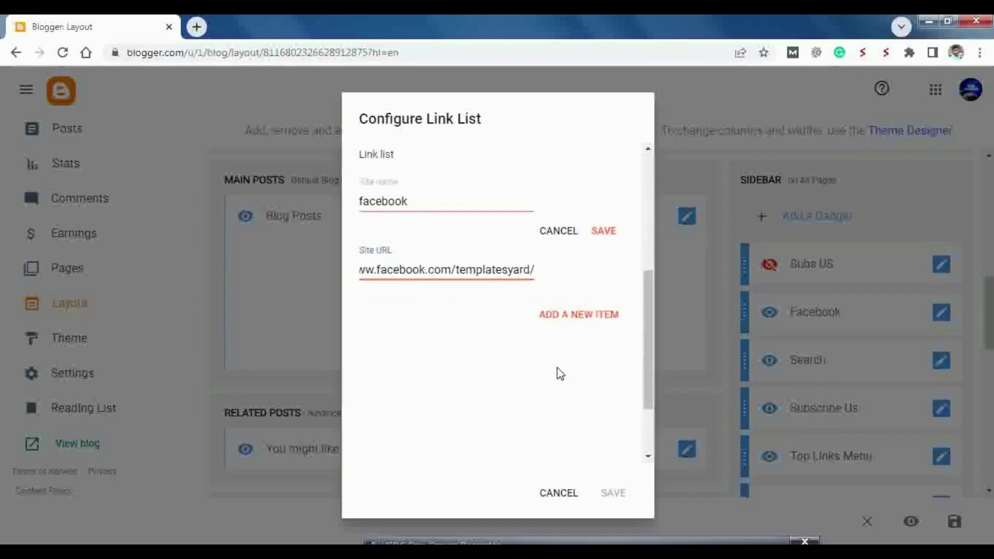
{"action": "left_click", "coordinate": [604, 231]}
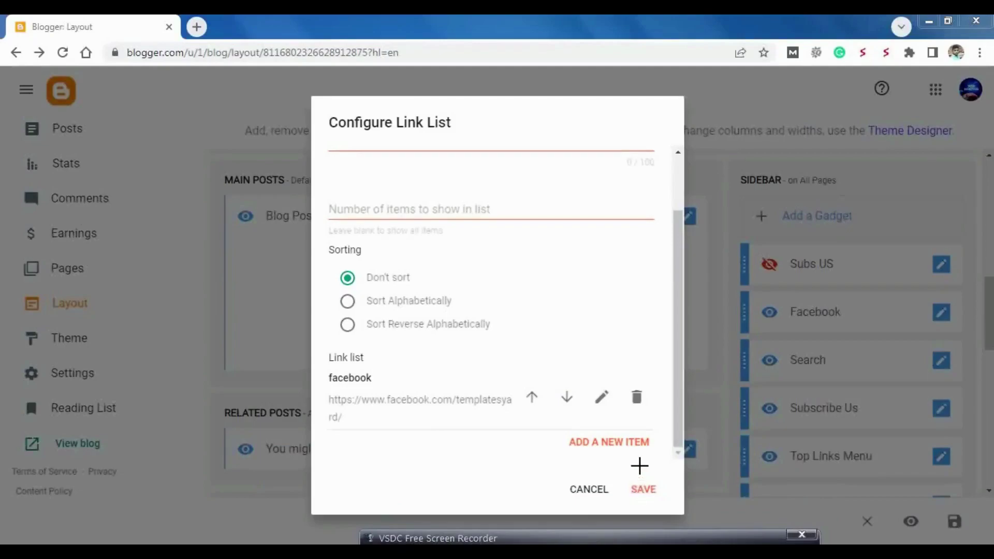
- Add a second item to the sidebar link list with instagram as its site name
{"action": "mouse_move", "coordinate": [627, 470]}
{"action": "left_mouse_down"}
{"action": "mouse_move", "coordinate": [642, 505]}
{"action": "mouse_move", "coordinate": [627, 469]}
{"action": "left_mouse_up"}
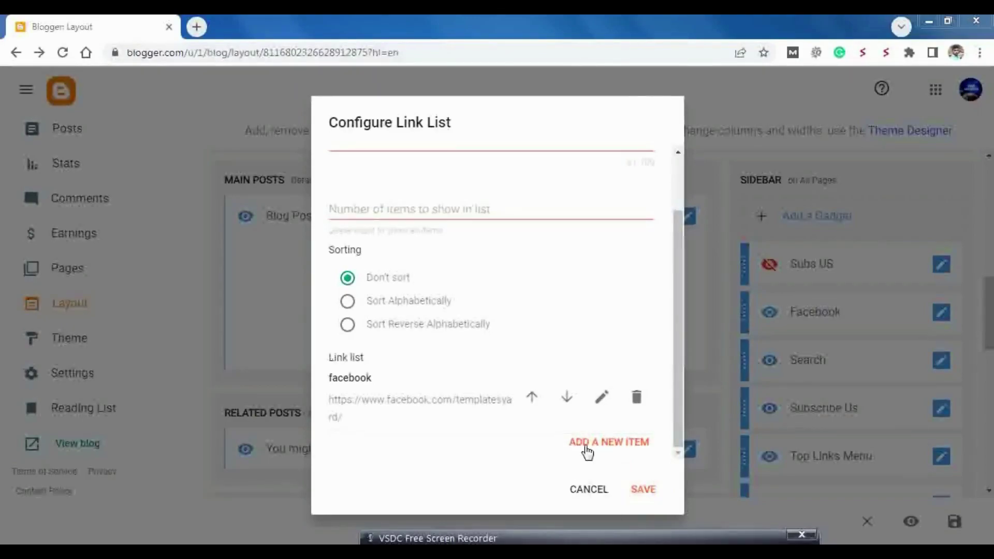
{"action": "left_click", "coordinate": [637, 444]}
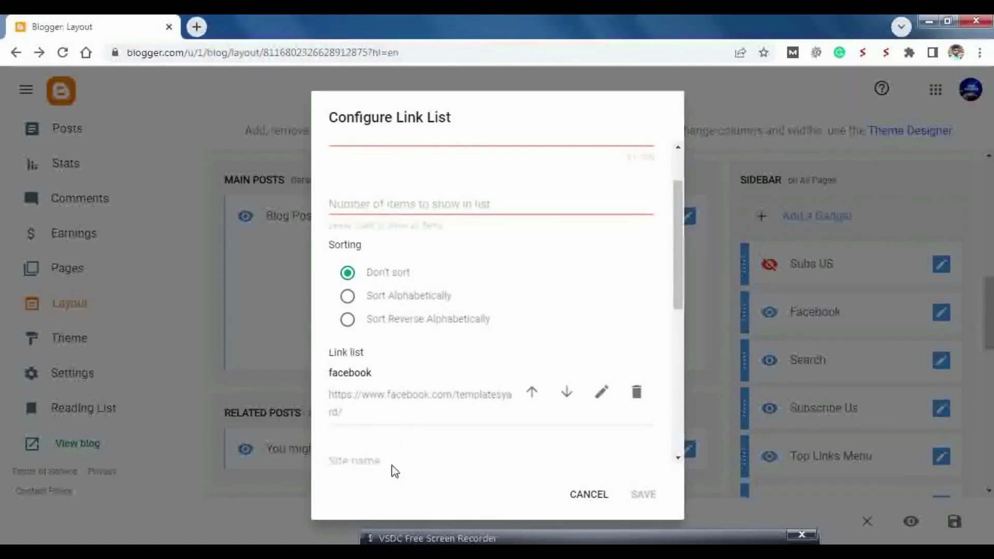
{"action": "scroll", "coordinate": [395, 456], "scroll_direction": "down", "scroll_amount": 4}
{"action": "left_click", "coordinate": [379, 247]}
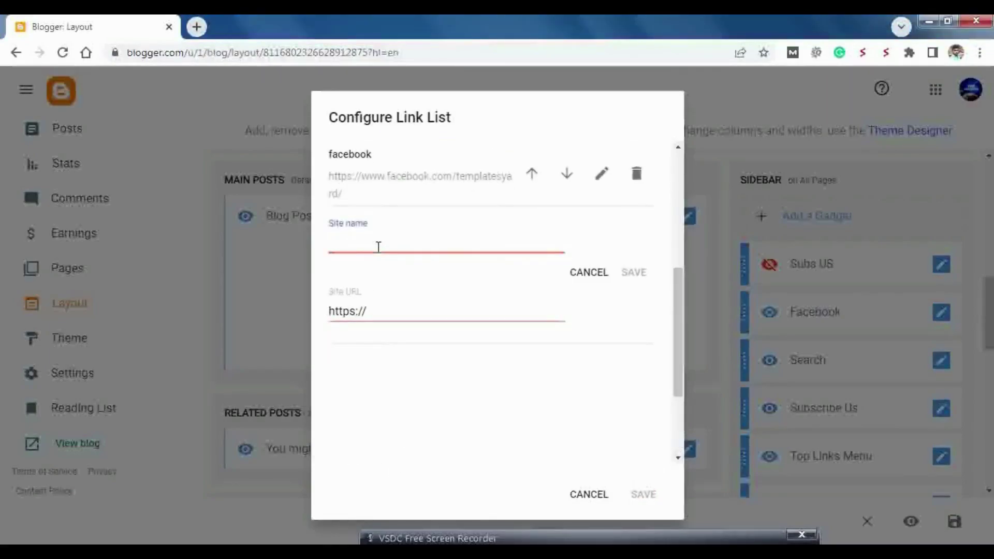
{"action": "type", "text": "instagram"}
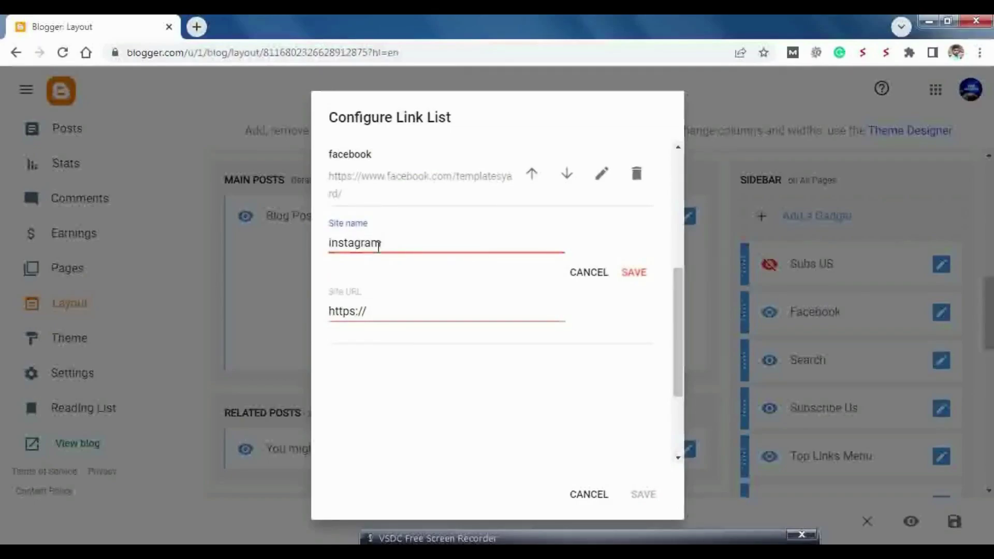
{"action": "left_click", "coordinate": [385, 311]}
{"action": "key", "text": "alt+Tab"}
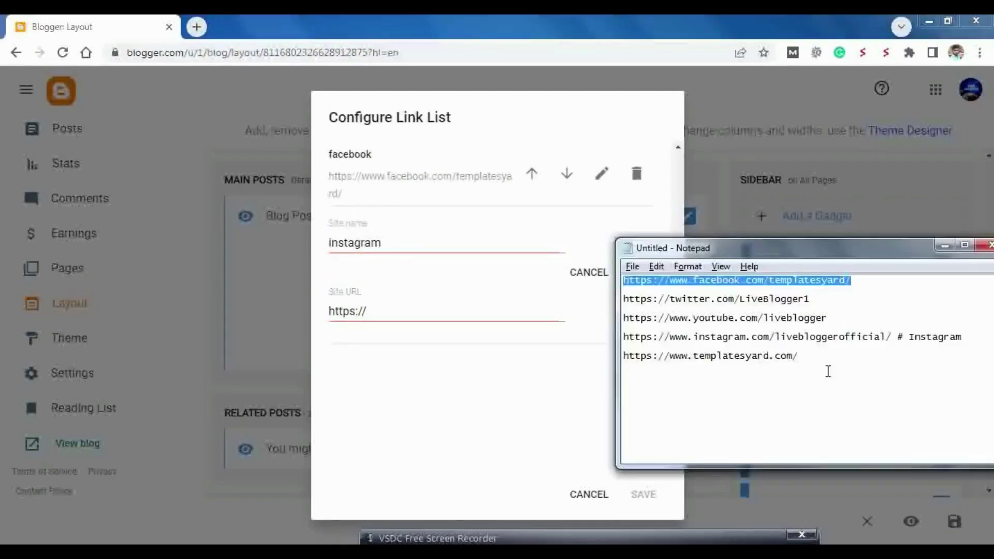
{"action": "double_click", "coordinate": [714, 336]}
{"action": "key", "text": "ctrl+c"}
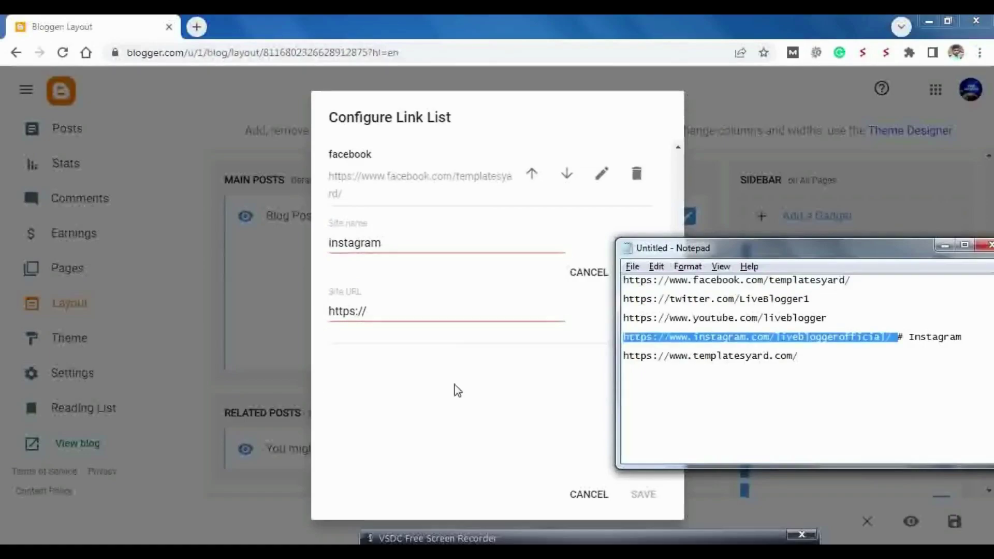
{"action": "left_click", "coordinate": [376, 307]}
{"action": "key", "text": "ctrl+a"}
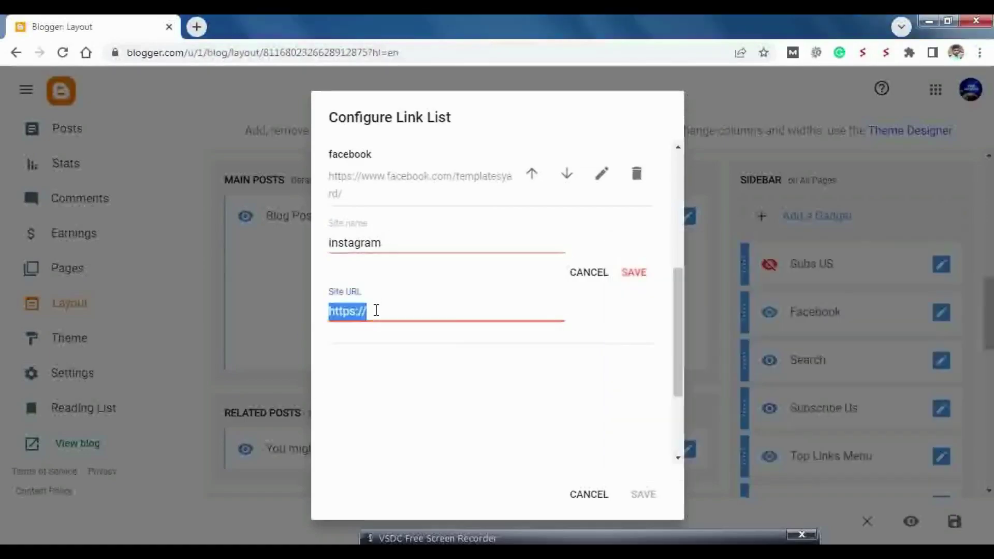
{"action": "key", "text": "ctrl+v"}
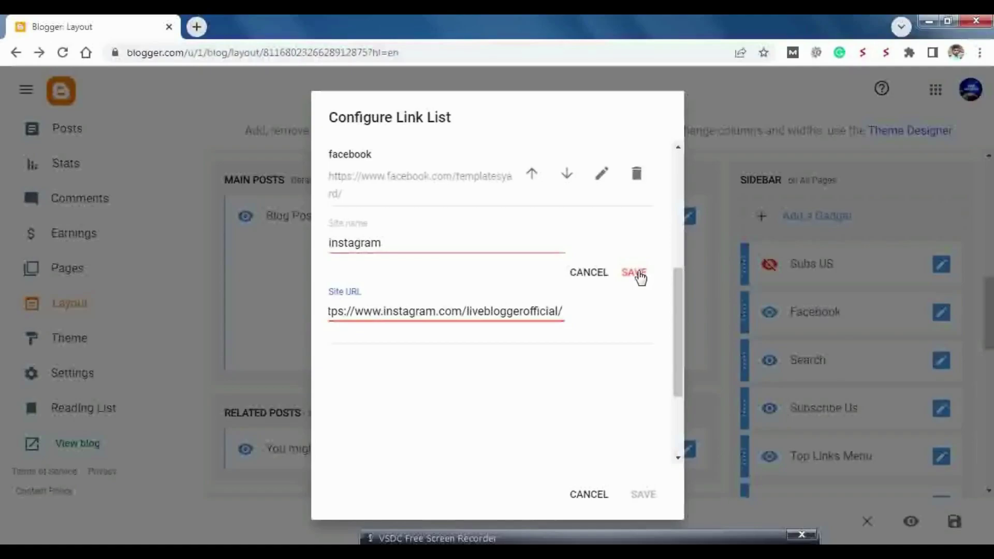
{"action": "left_click", "coordinate": [640, 275]}
- Add a third item to the sidebar link list with youtube as its site name
{"action": "left_click", "coordinate": [595, 444]}
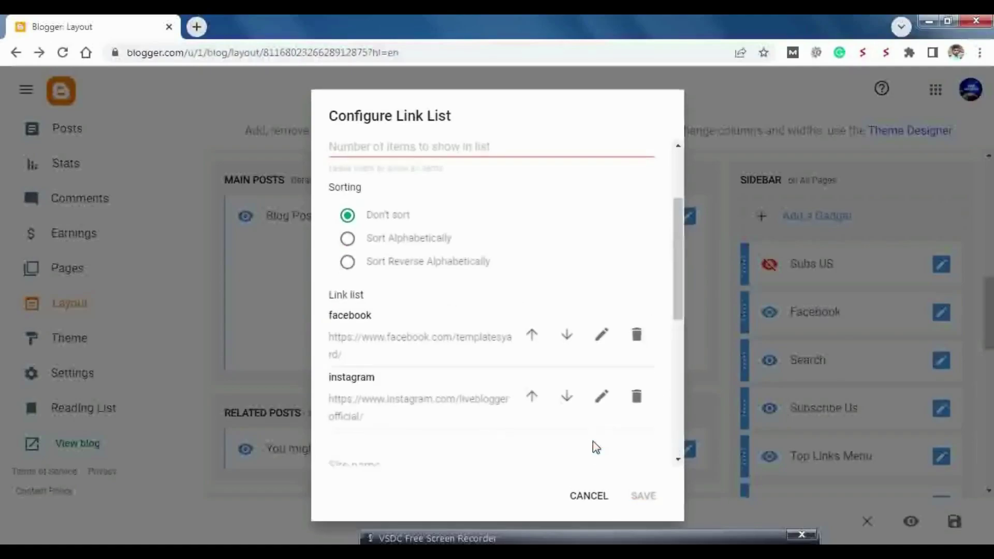
{"action": "left_click", "coordinate": [418, 464]}
{"action": "type", "text": "yo"}
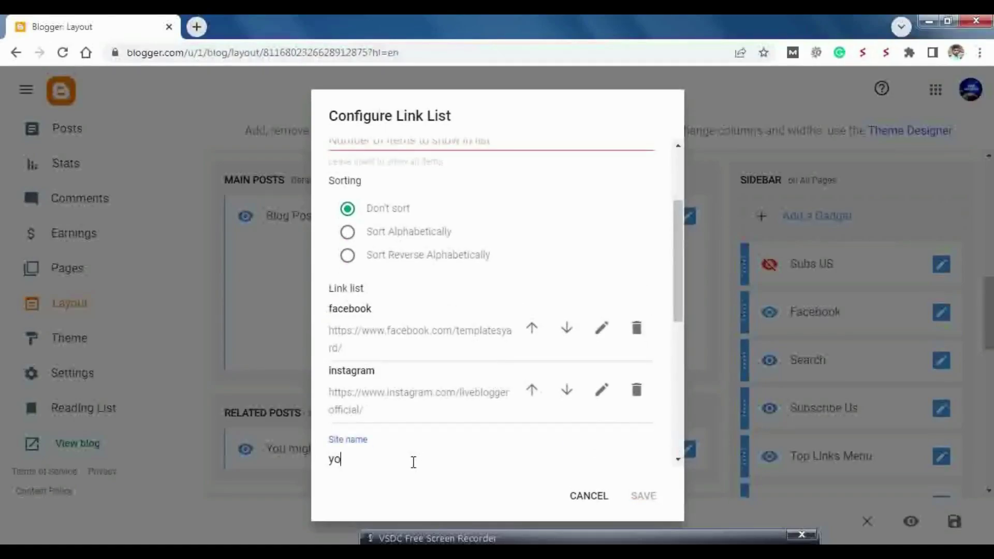
{"action": "type", "text": "utube"}
{"action": "scroll", "coordinate": [480, 439], "scroll_direction": "down", "scroll_amount": 4}
{"action": "double_click", "coordinate": [378, 305]}
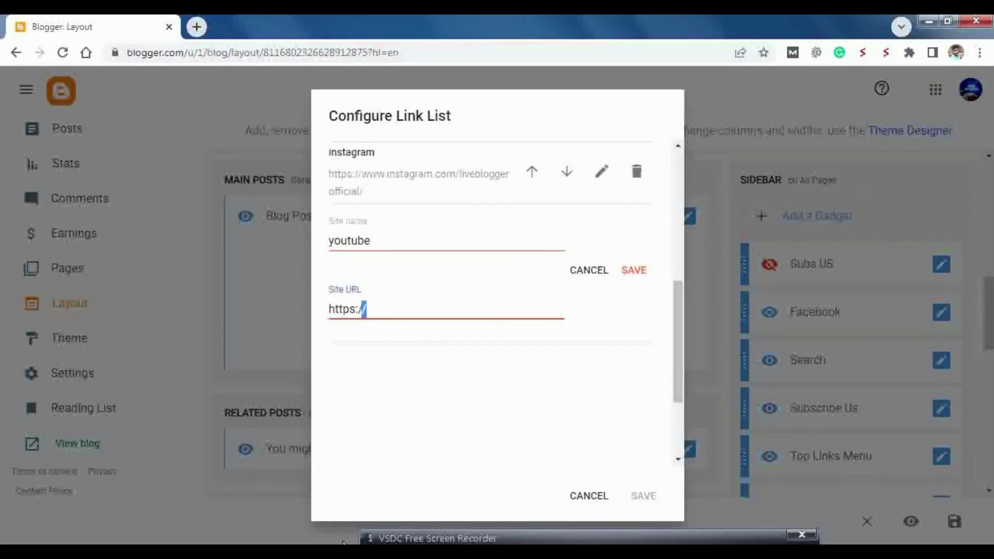
{"action": "key", "text": "alt+Tab"}
{"action": "triple_click", "coordinate": [701, 317]}
{"action": "key", "text": "ctrl+c"}
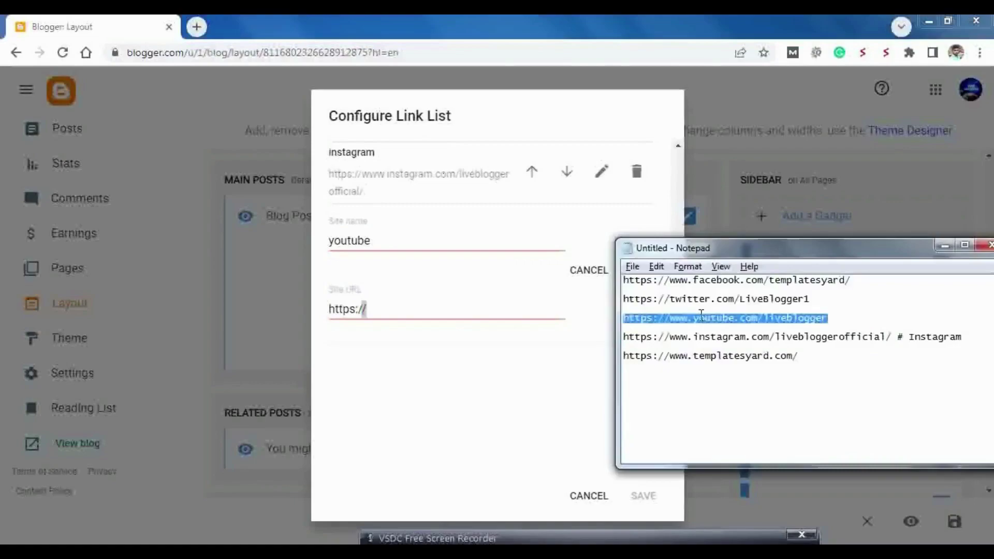
{"action": "left_click", "coordinate": [372, 308]}
{"action": "key", "text": "ctrl+a"}
{"action": "key", "text": "ctrl+v"}
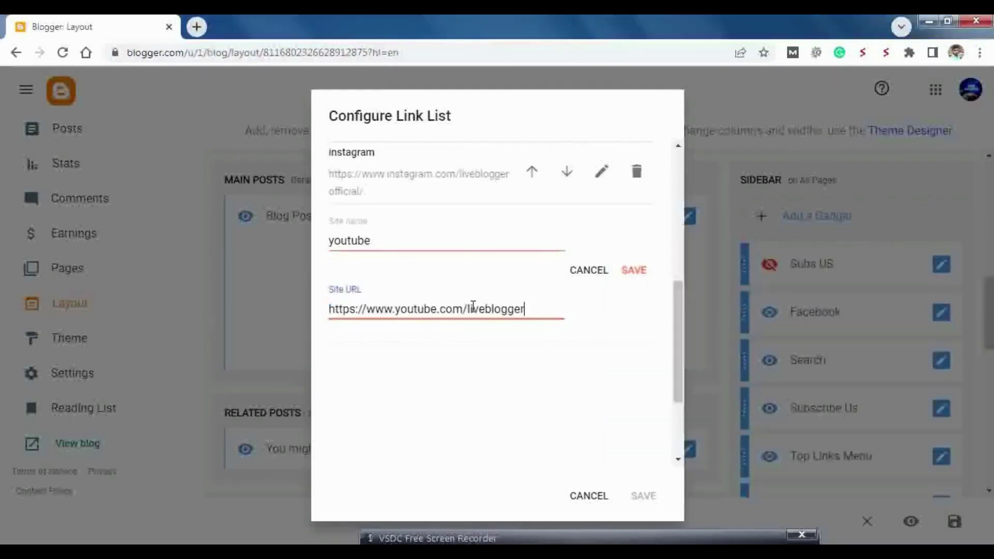
{"action": "left_click", "coordinate": [646, 271]}
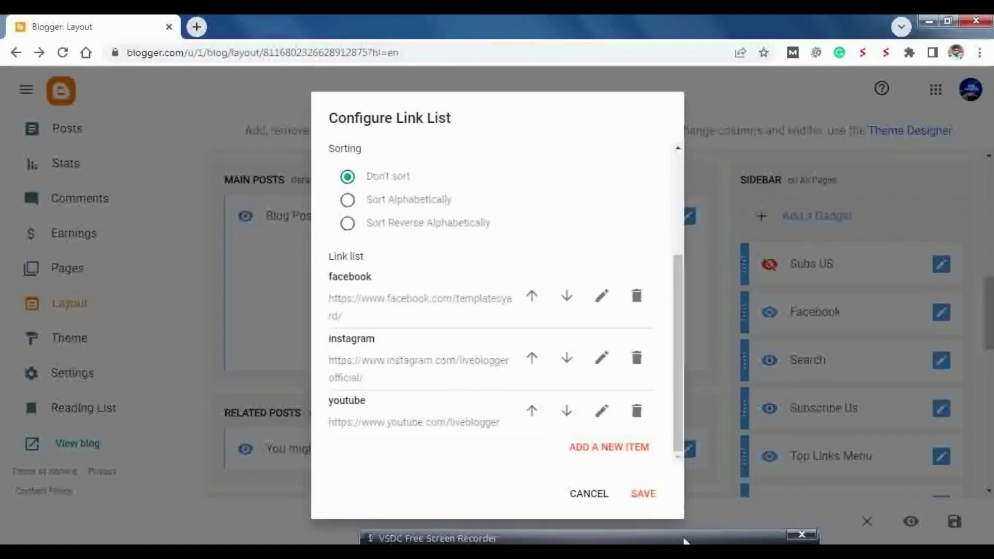
{"action": "left_click_drag", "start_coordinate": [631, 481], "coordinate": [666, 492]}
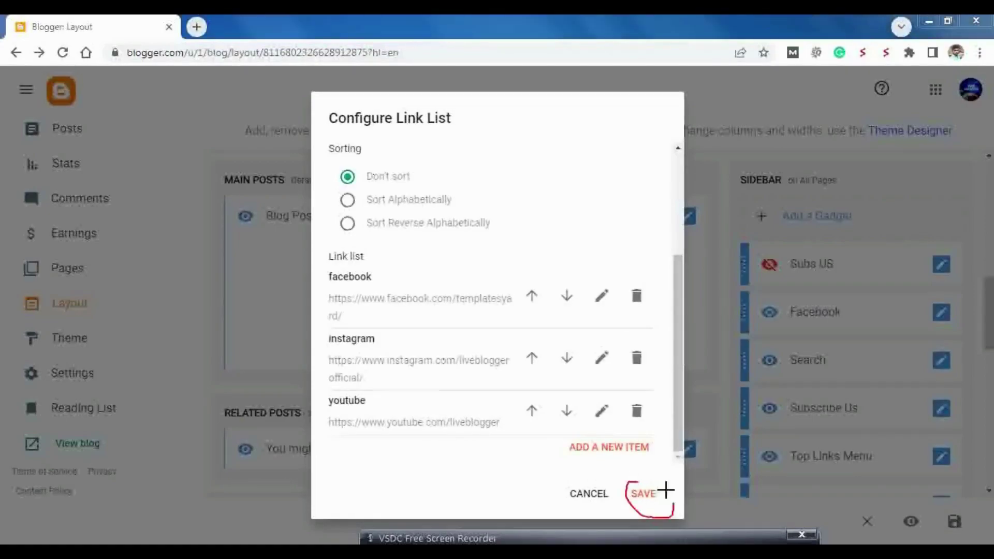
- Save the sidebar link list gadget and open the live blog to check its social icons
{"action": "left_click", "coordinate": [633, 492]}
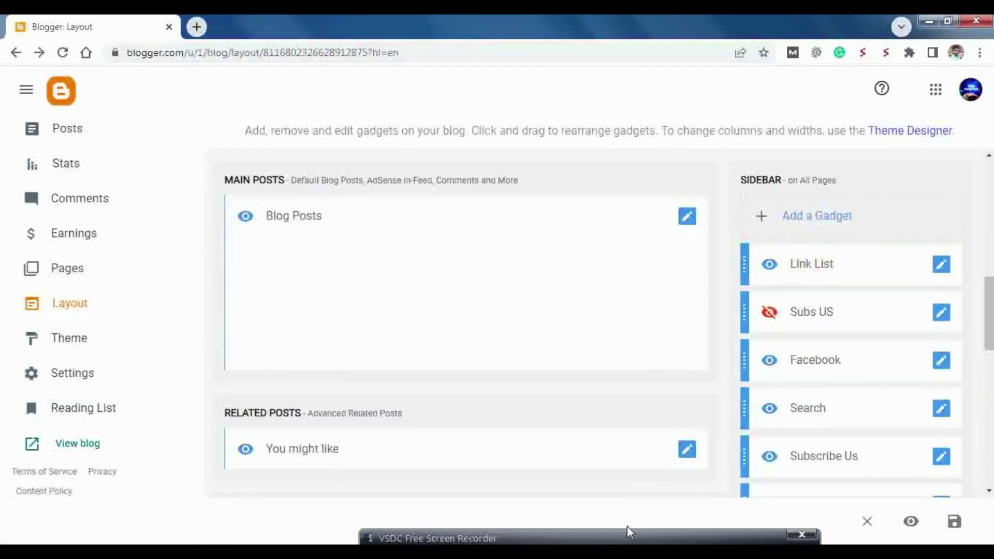
{"action": "mouse_move", "coordinate": [65, 428]}
{"action": "left_mouse_down"}
{"action": "mouse_move", "coordinate": [56, 461]}
{"action": "mouse_move", "coordinate": [32, 429]}
{"action": "left_mouse_up"}
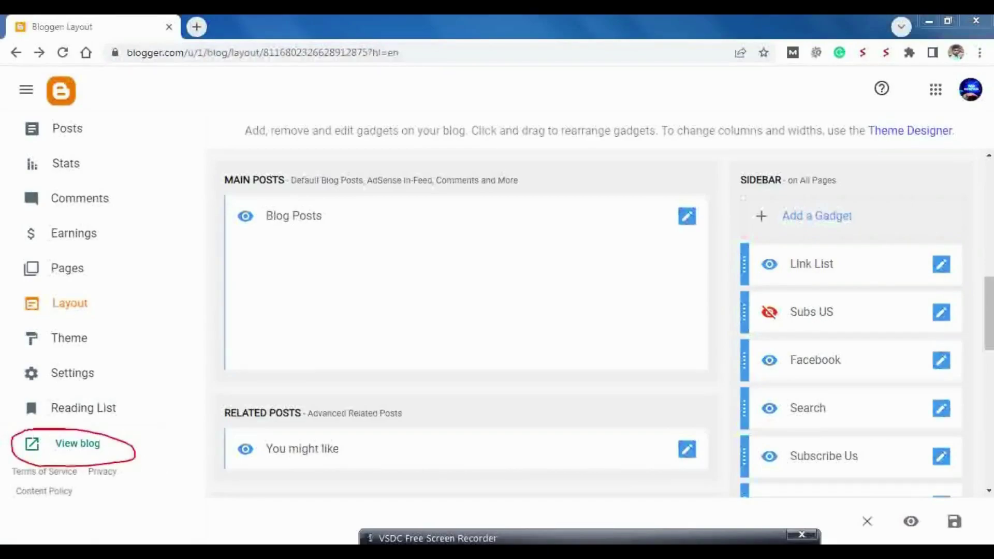
{"action": "left_click", "coordinate": [77, 444]}
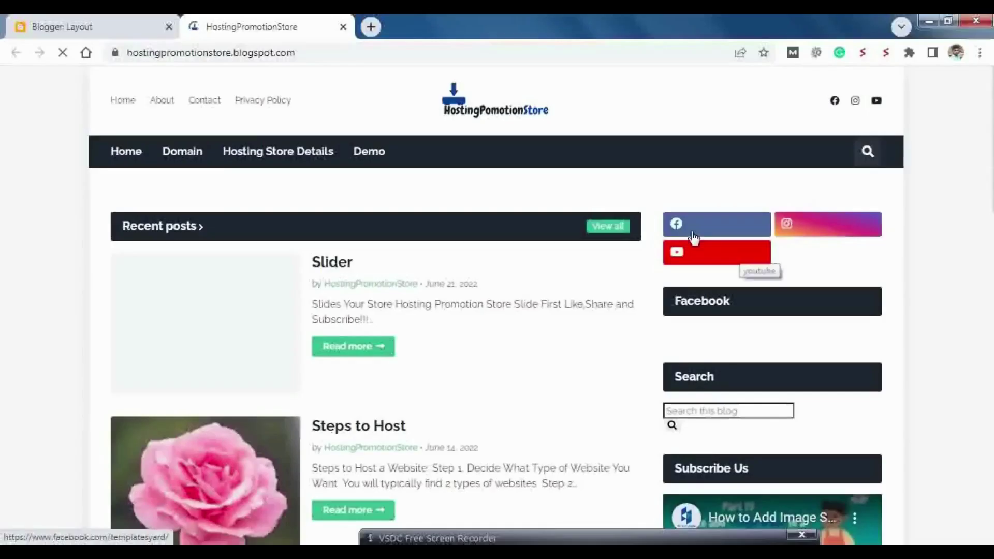
- Return to the Blogger layout and open the sidebar link list's facebook item for editing at its site URL
{"action": "left_click", "coordinate": [95, 19]}
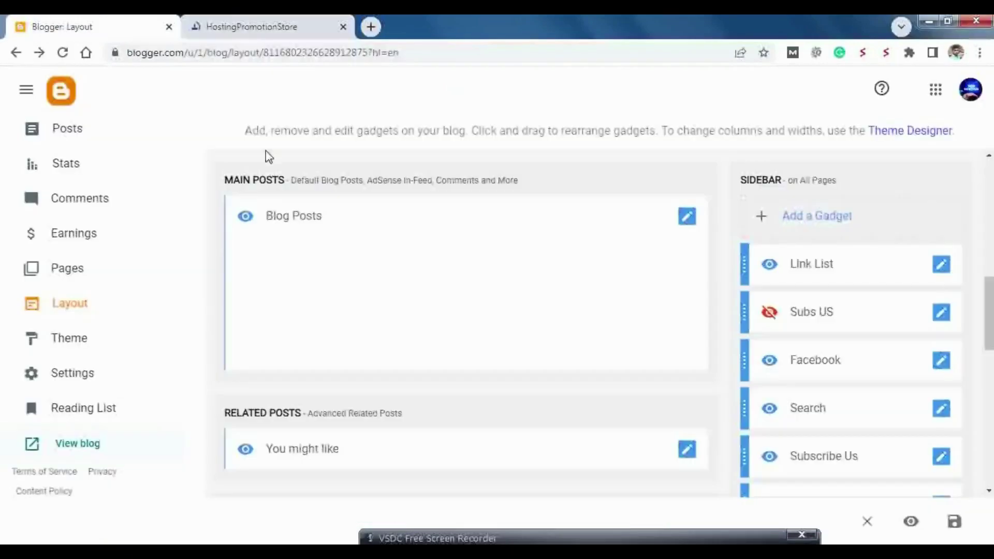
{"action": "left_click", "coordinate": [941, 265]}
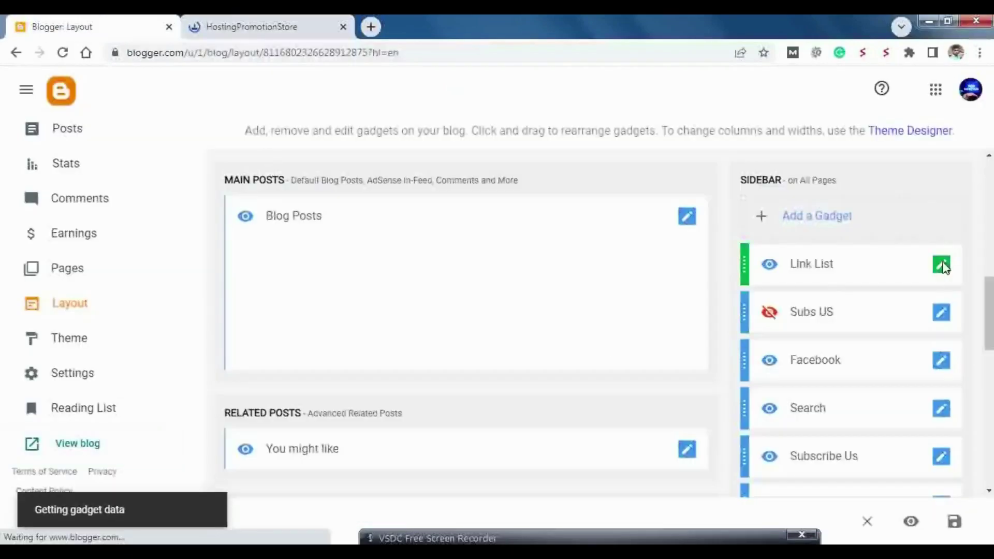
{"action": "scroll", "coordinate": [528, 401], "scroll_direction": "down", "scroll_amount": 3}
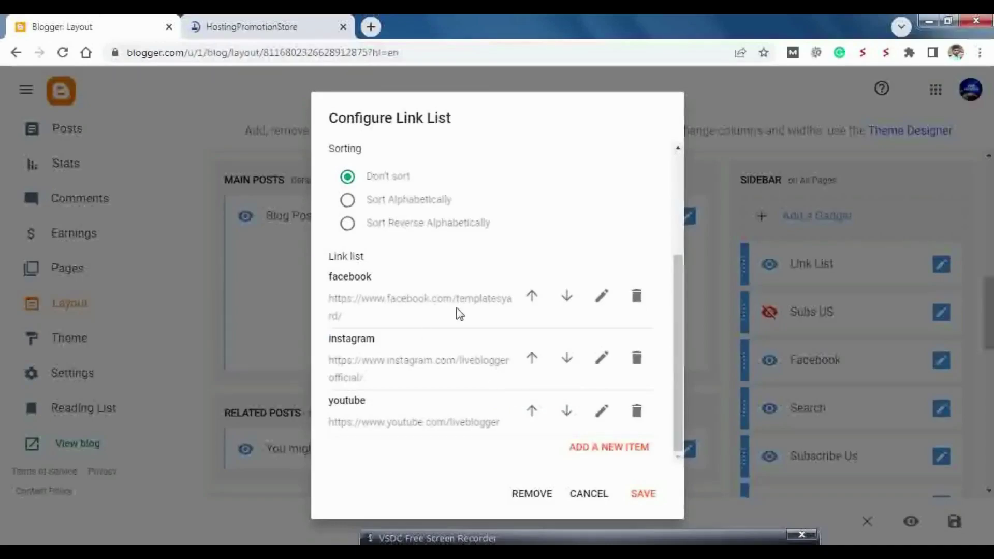
{"action": "left_click", "coordinate": [599, 297]}
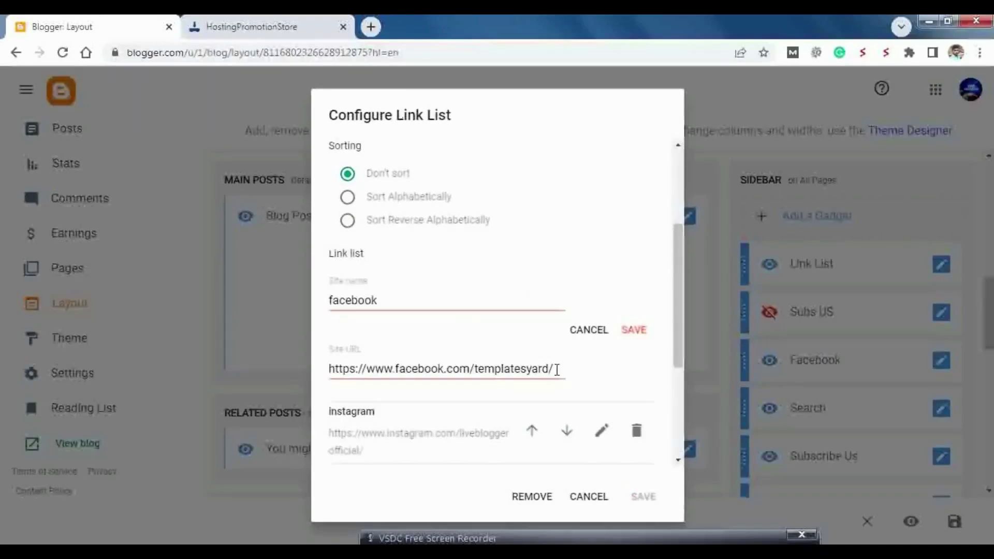
{"action": "left_click", "coordinate": [559, 369]}
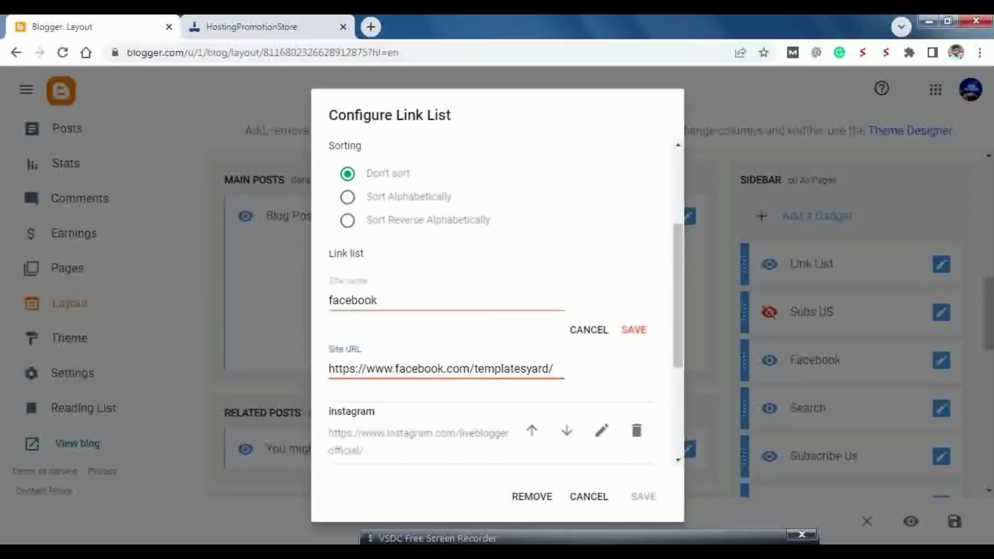
{"action": "key", "text": "alt+Tab"}
{"action": "left_click", "coordinate": [925, 337]}
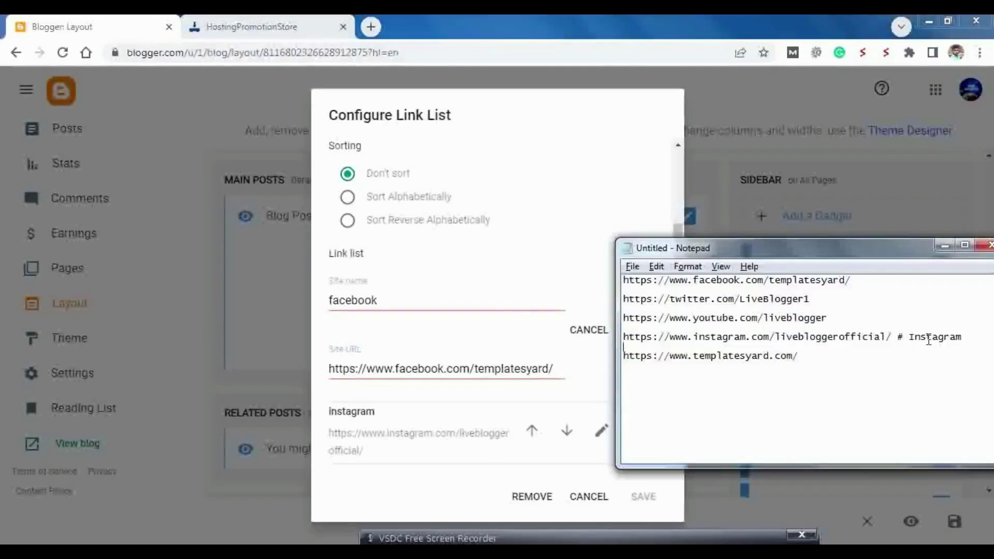
{"action": "left_click_drag", "start_coordinate": [934, 331], "coordinate": [645, 329]}
{"action": "key", "text": "ctrl+c"}
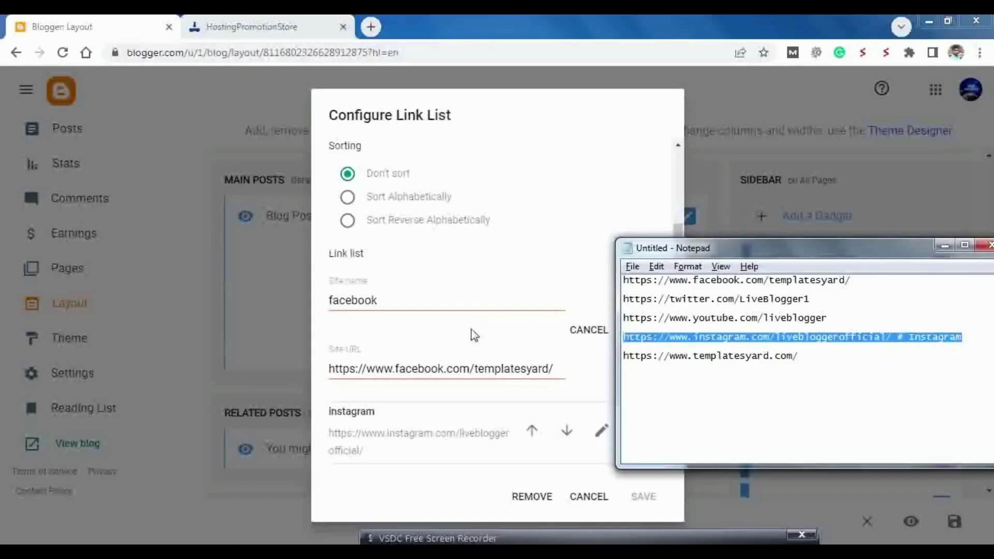
- Append # FACEBOOK after the facebook item's site URL and save the item
{"action": "left_click", "coordinate": [558, 373]}
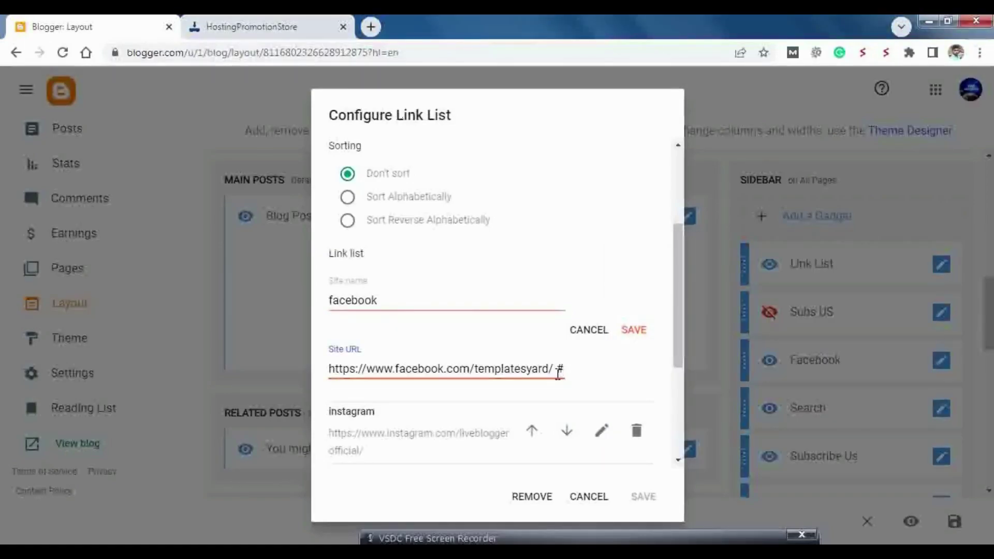
{"action": "key", "text": "alt+Tab"}
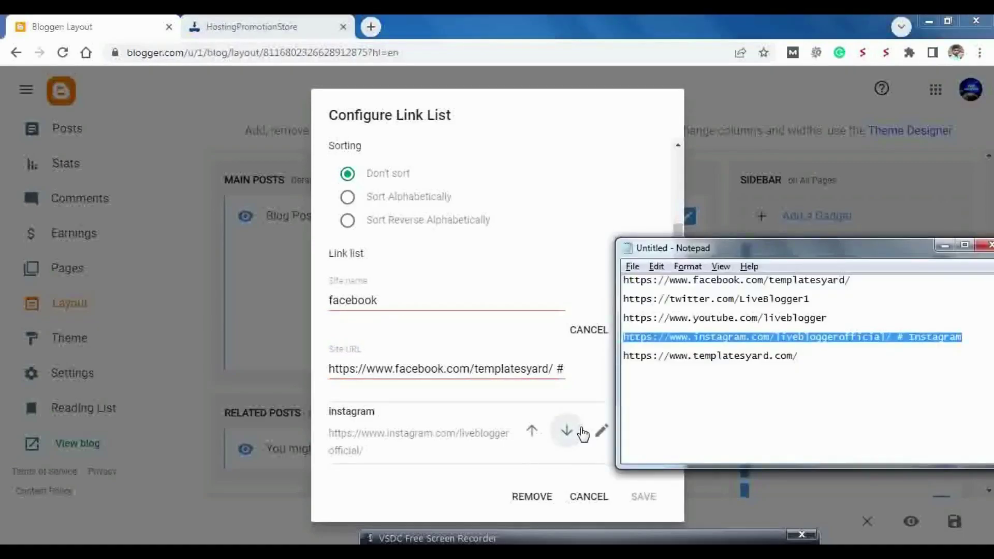
{"action": "left_click", "coordinate": [581, 432]}
{"action": "type", "text": "FACEBOOK"}
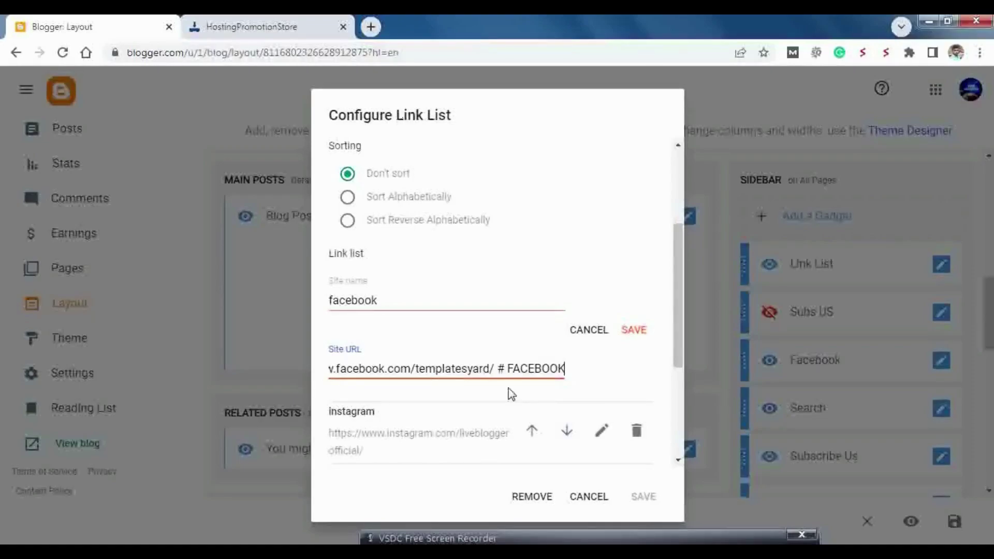
{"action": "left_click", "coordinate": [630, 333]}
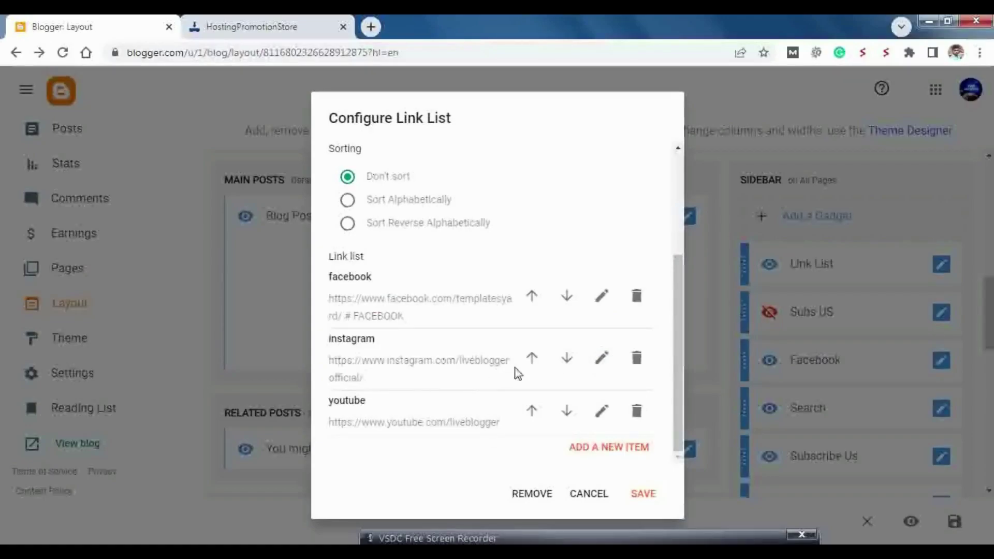
{"action": "left_click", "coordinate": [601, 358]}
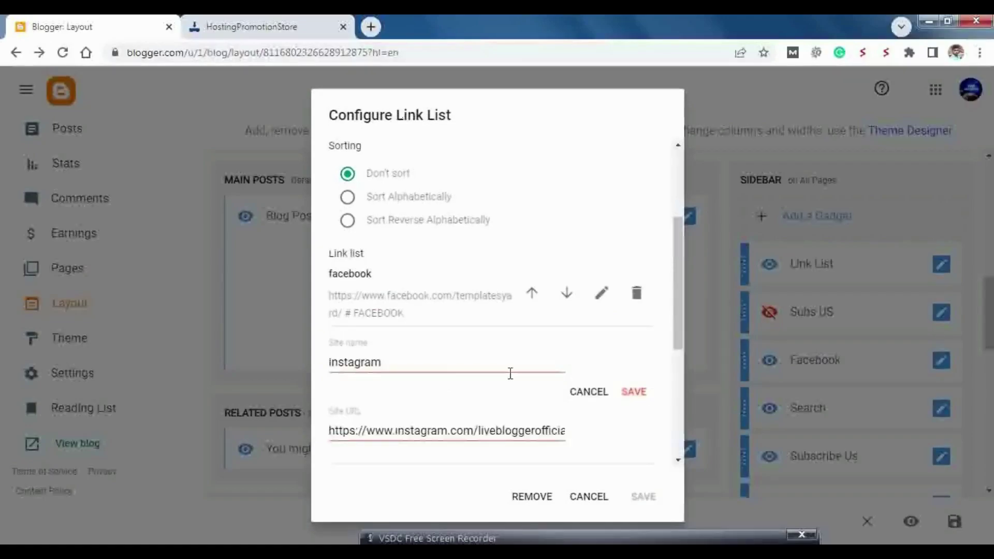
{"action": "double_click", "coordinate": [442, 431]}
{"action": "key", "text": "alt+Tab"}
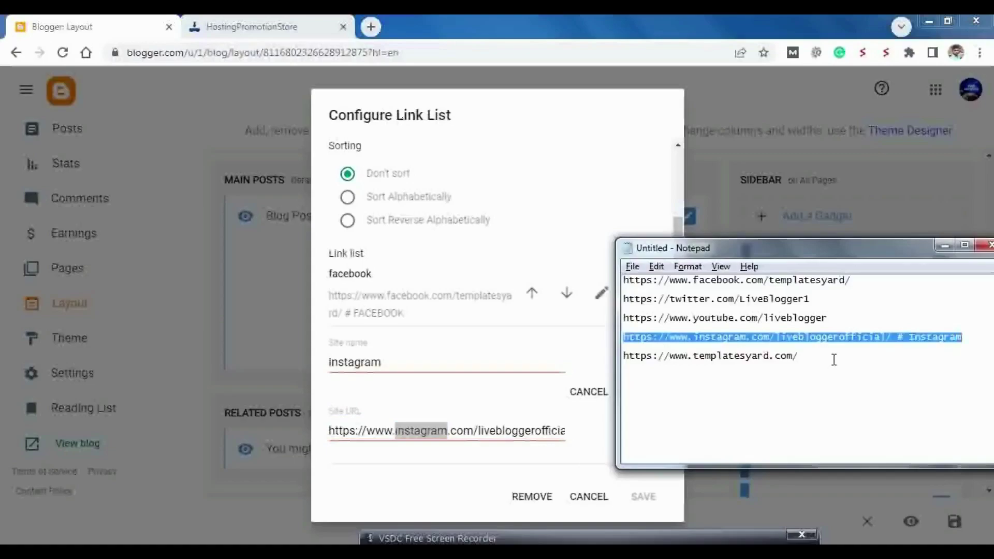
{"action": "key", "text": "alt+Tab"}
{"action": "key", "text": "ctrl+a"}
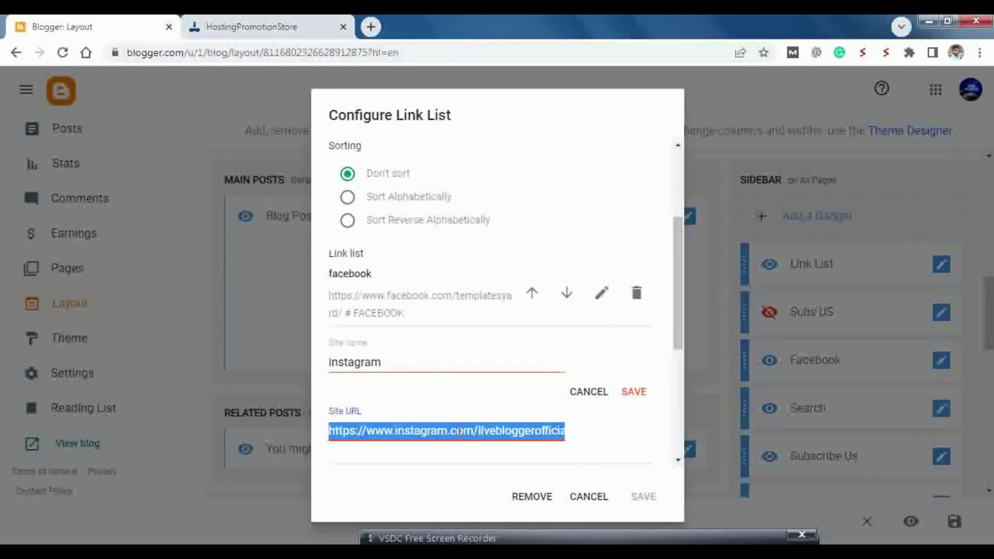
{"action": "key", "text": "ctrl+v"}
{"action": "left_click", "coordinate": [633, 392]}
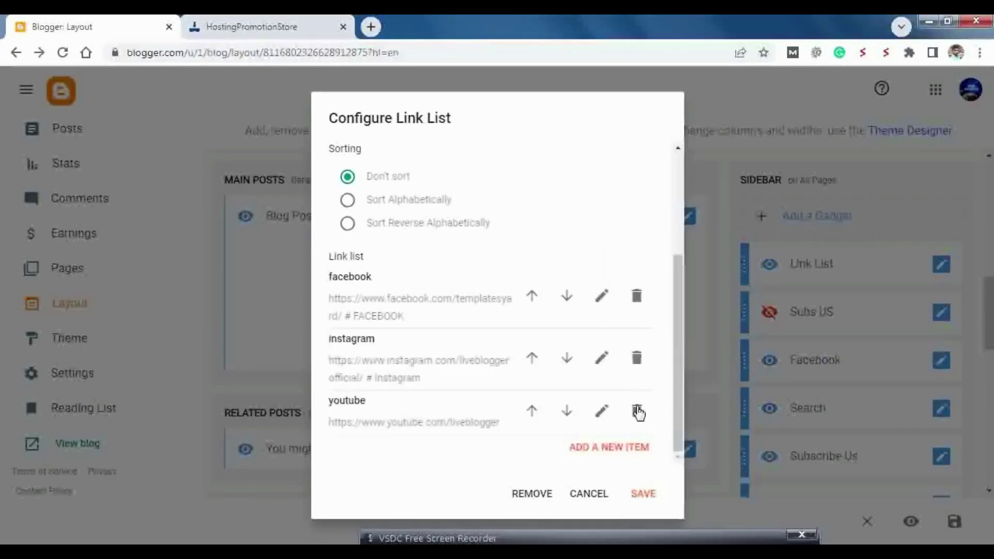
- Save the sidebar link list and reload the live blog to check the labels on the facebook and instagram buttons
{"action": "left_click", "coordinate": [292, 20]}
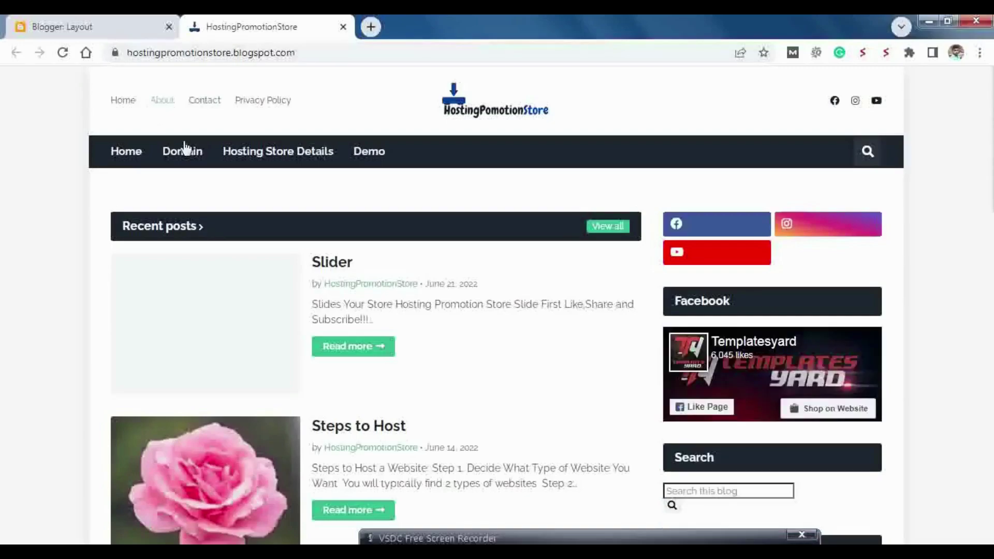
{"action": "left_click", "coordinate": [127, 22]}
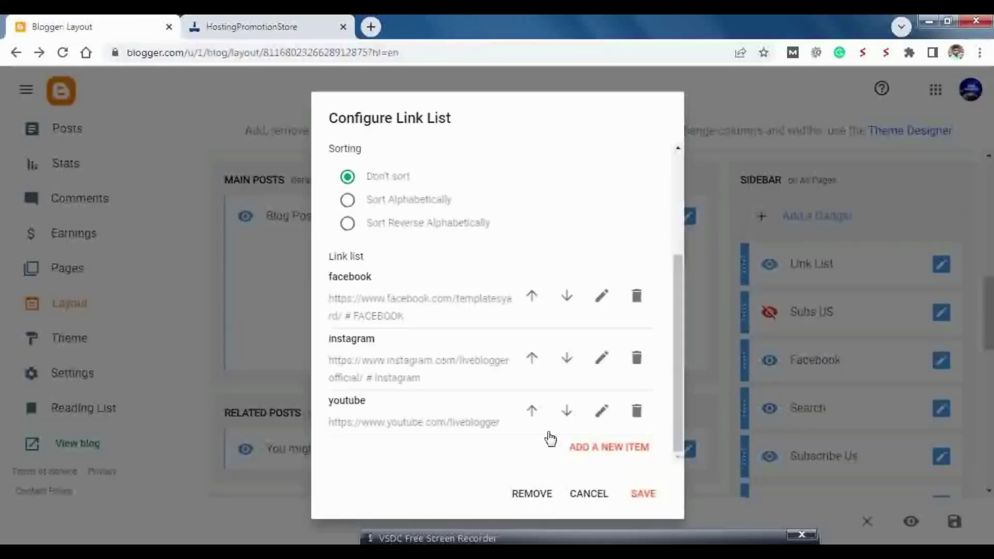
{"action": "left_click", "coordinate": [636, 497]}
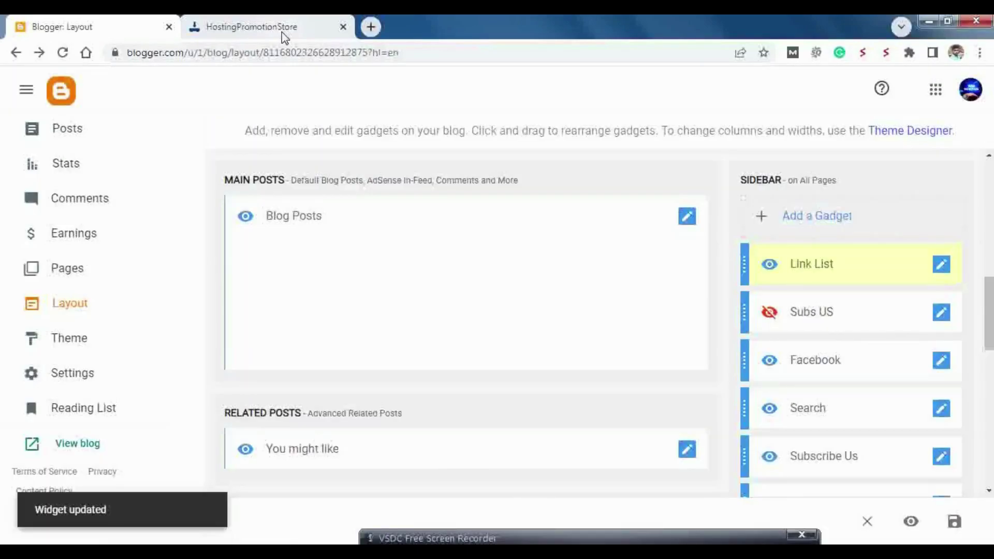
{"action": "left_click", "coordinate": [282, 32]}
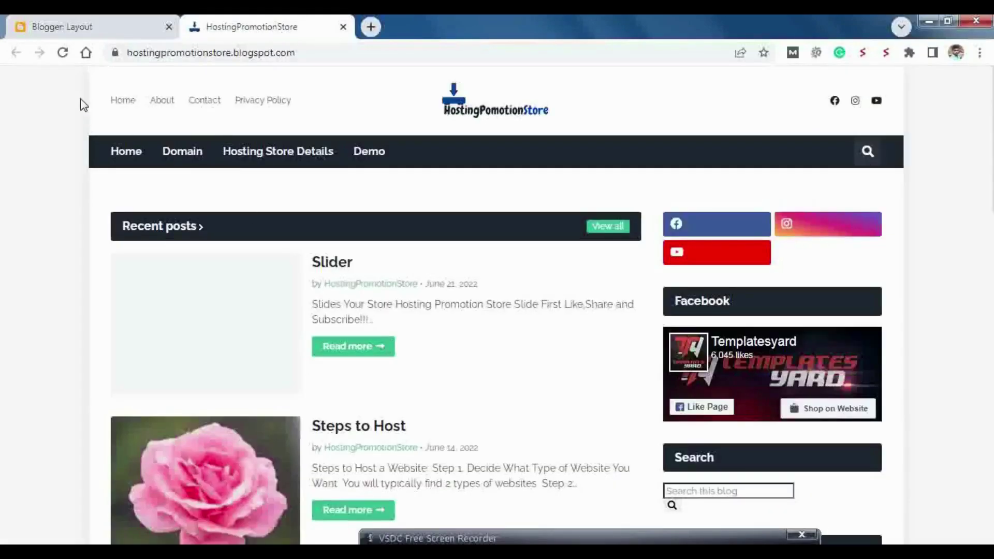
{"action": "left_click", "coordinate": [63, 54]}
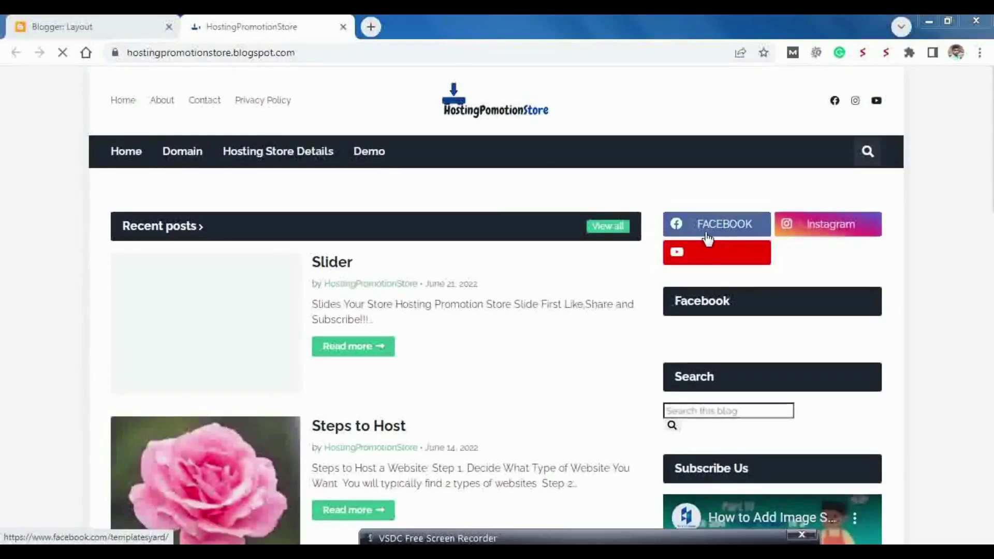
{"action": "left_click_drag", "start_coordinate": [710, 231], "coordinate": [816, 366]}
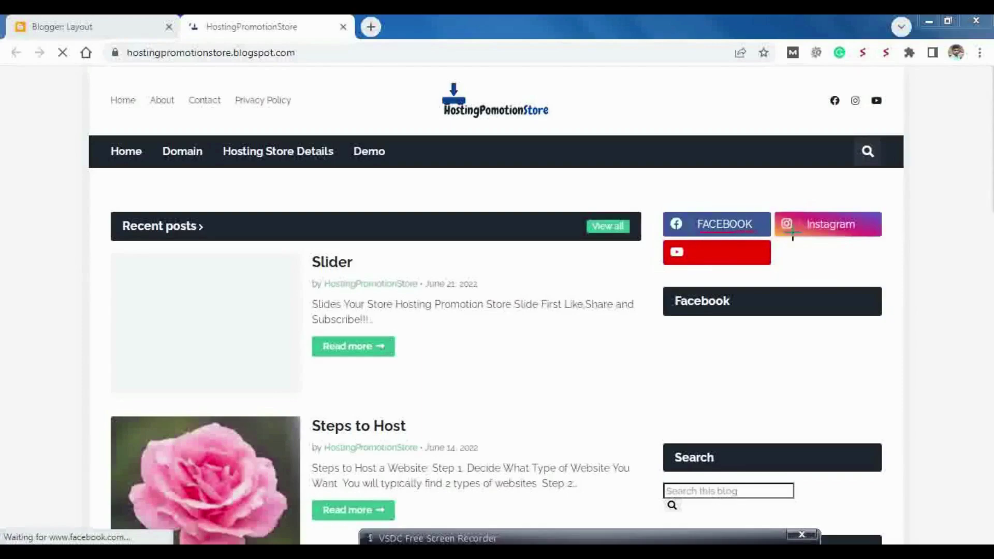
{"action": "left_click_drag", "start_coordinate": [714, 273], "coordinate": [679, 252]}
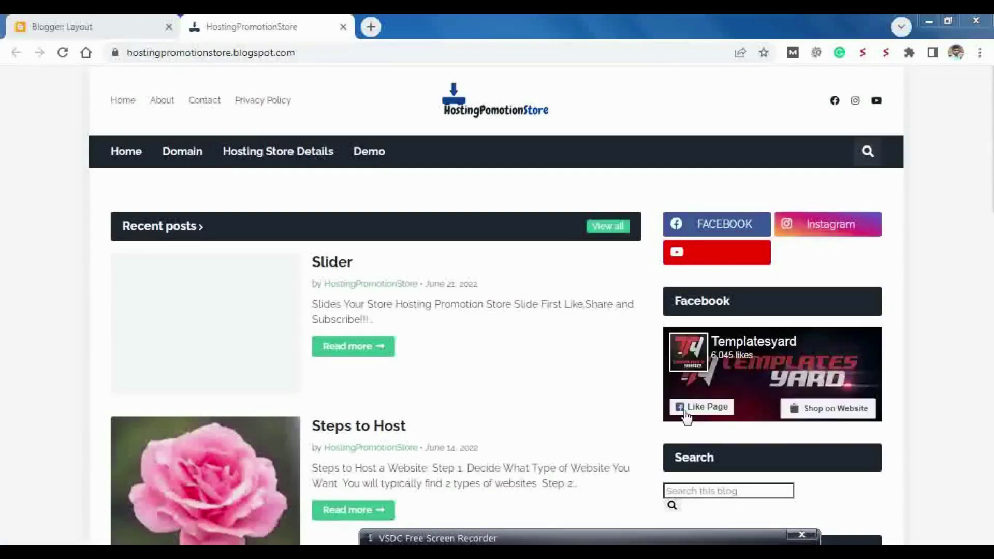
{"action": "left_click", "coordinate": [140, 21]}
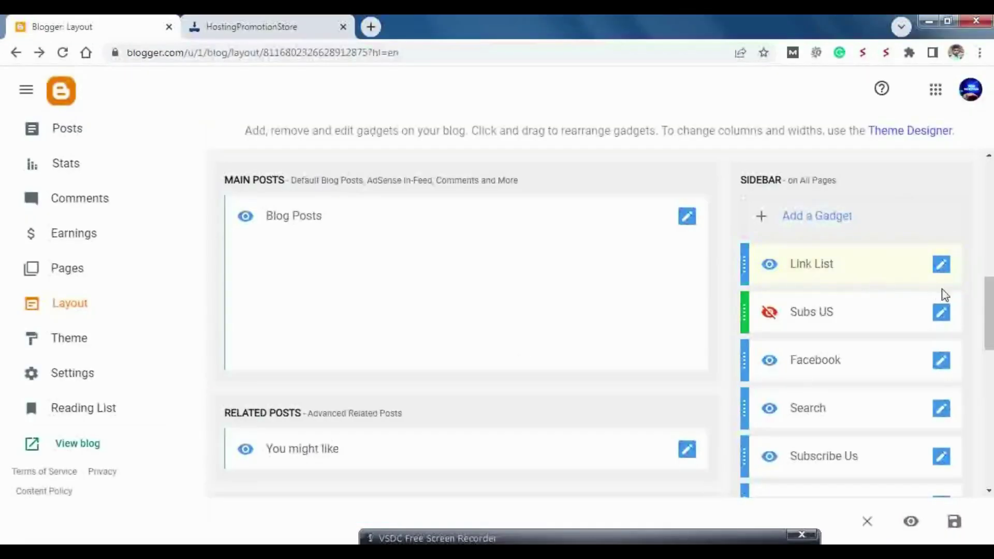
{"action": "left_click", "coordinate": [949, 272]}
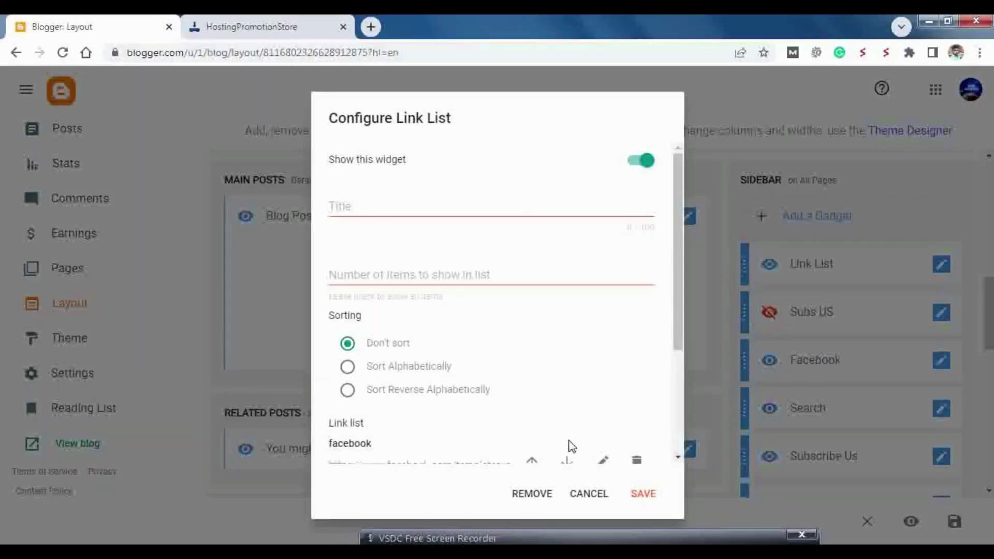
{"action": "left_click_drag", "start_coordinate": [679, 342], "coordinate": [594, 451]}
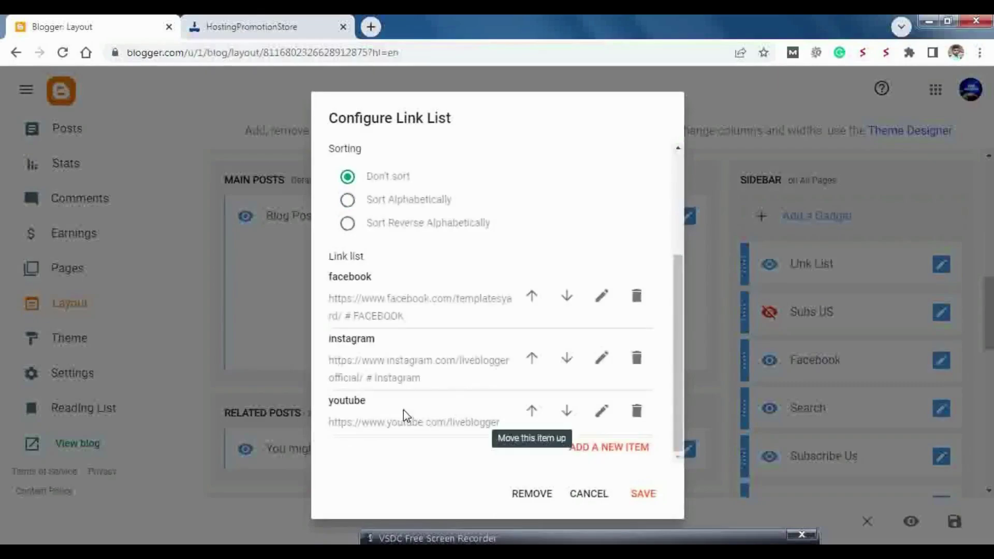
{"action": "left_click", "coordinate": [602, 411]}
{"action": "scroll", "coordinate": [439, 414], "scroll_direction": "down", "scroll_amount": 3}
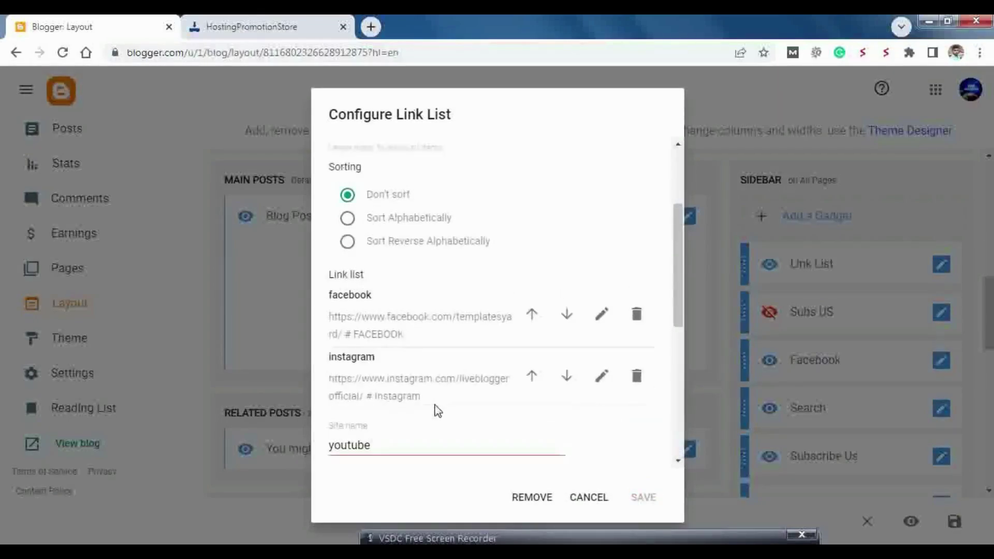
{"action": "left_click", "coordinate": [540, 345]}
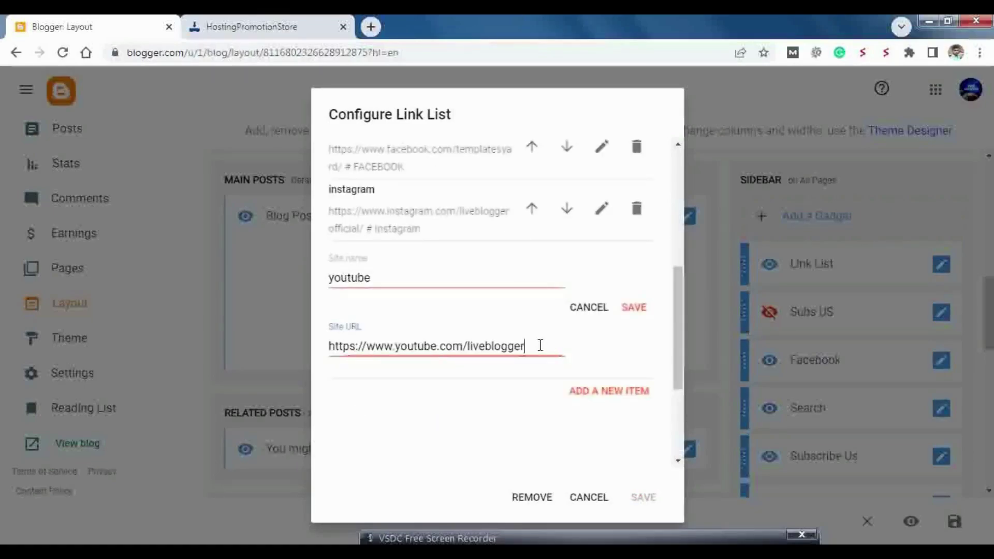
{"action": "type", "text": "/ #YOUTUBE"}
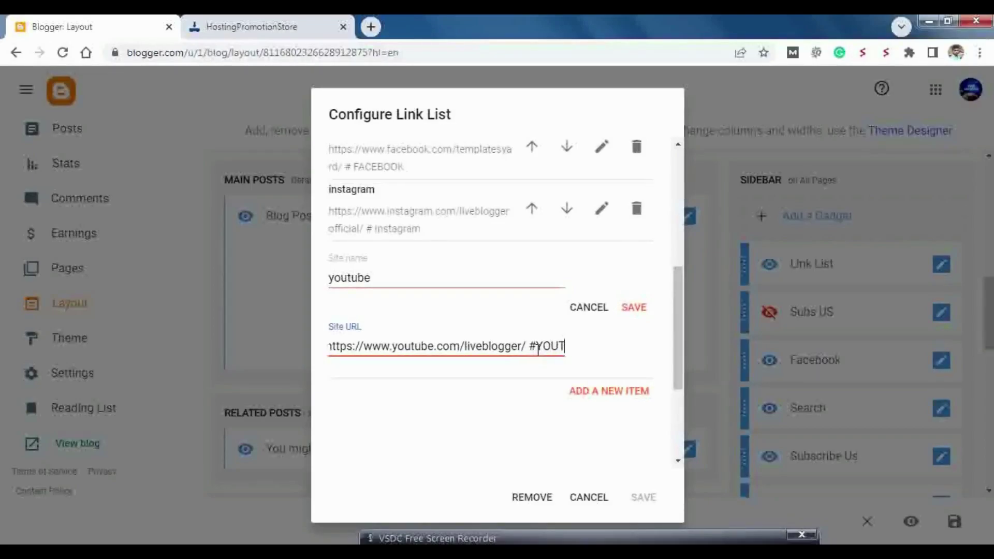
{"action": "left_click", "coordinate": [632, 311]}
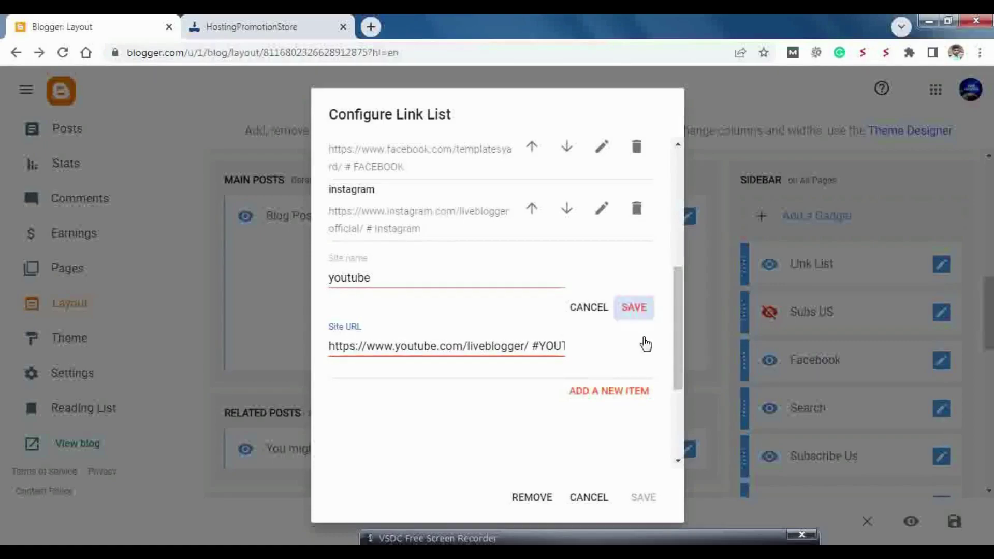
- Save the link list gadget and reload the live blog to check the youtube button's label
{"action": "left_click", "coordinate": [647, 498]}
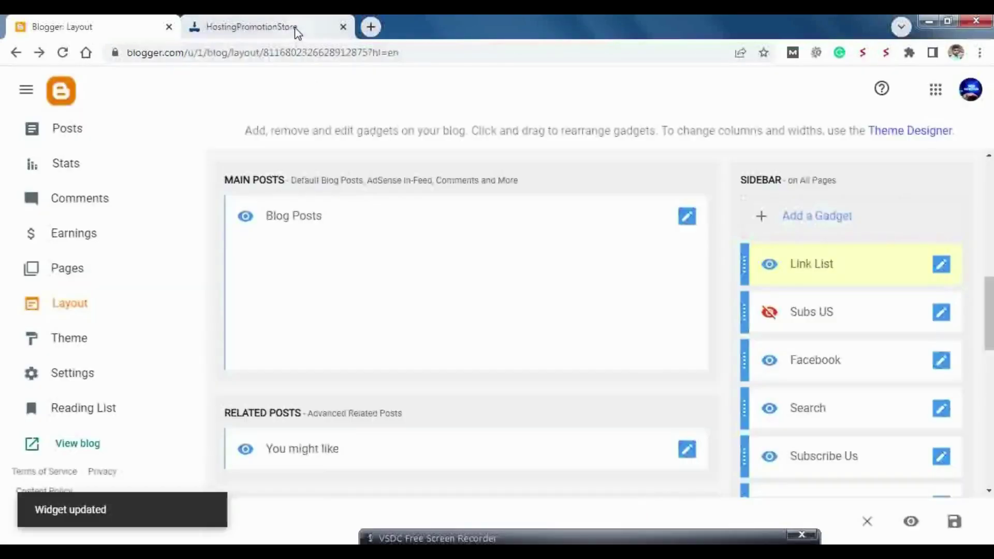
{"action": "left_click", "coordinate": [295, 30]}
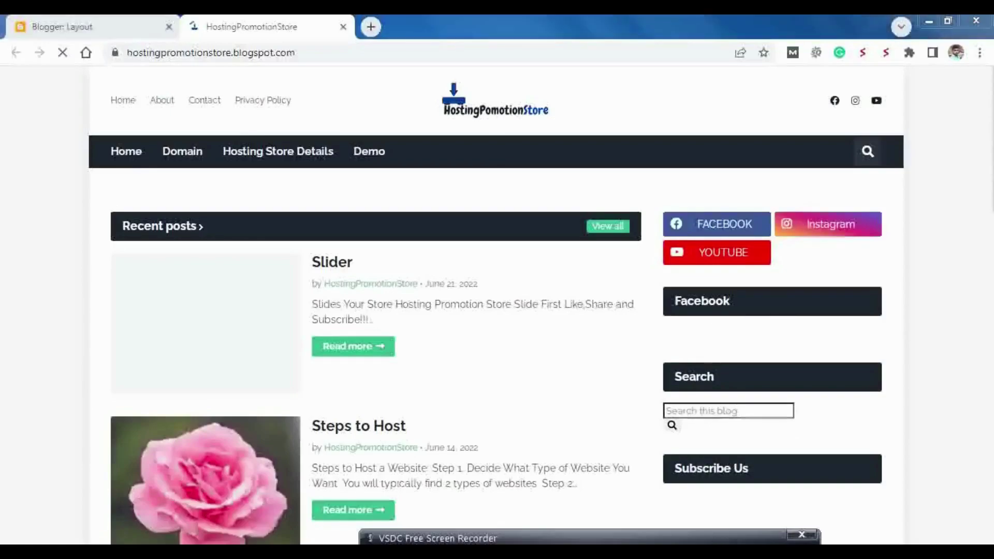
{"action": "mouse_move", "coordinate": [701, 240]}
{"action": "left_mouse_down"}
{"action": "mouse_move", "coordinate": [780, 251]}
{"action": "mouse_move", "coordinate": [700, 237]}
{"action": "left_mouse_up"}
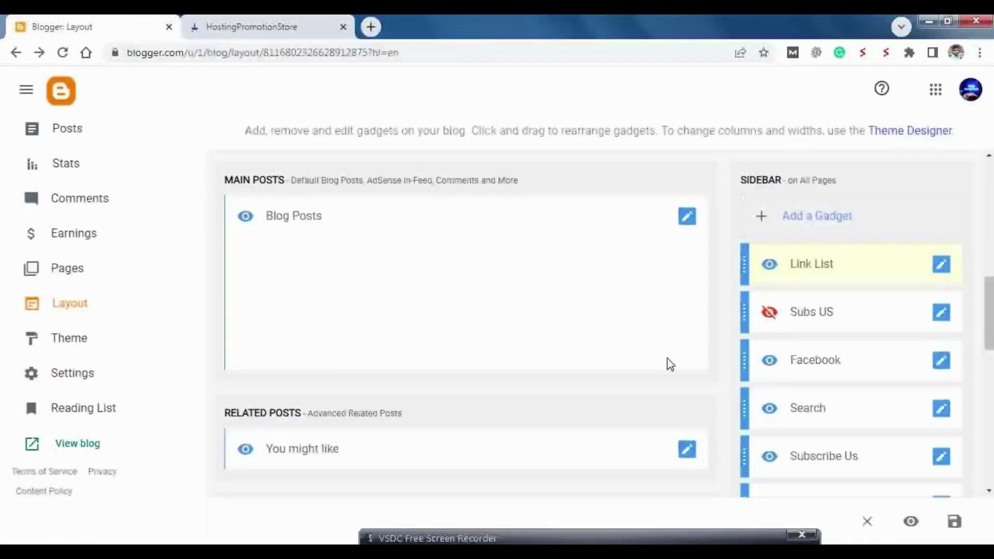
- Locate the About Section in the blog layout and examine the matching footer area on the live blog
{"action": "left_click", "coordinate": [123, 16]}
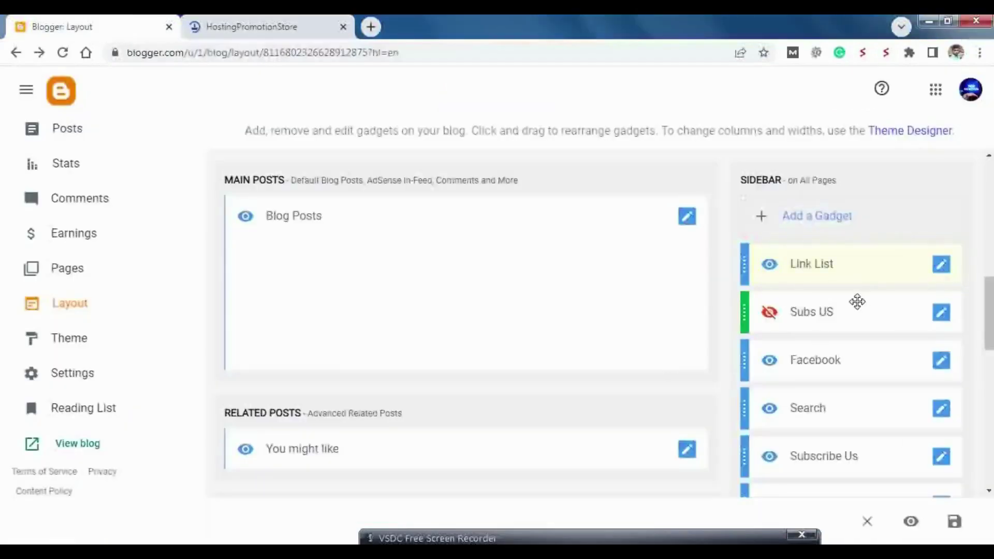
{"action": "scroll", "coordinate": [991, 297], "scroll_direction": "down", "scroll_amount": 15}
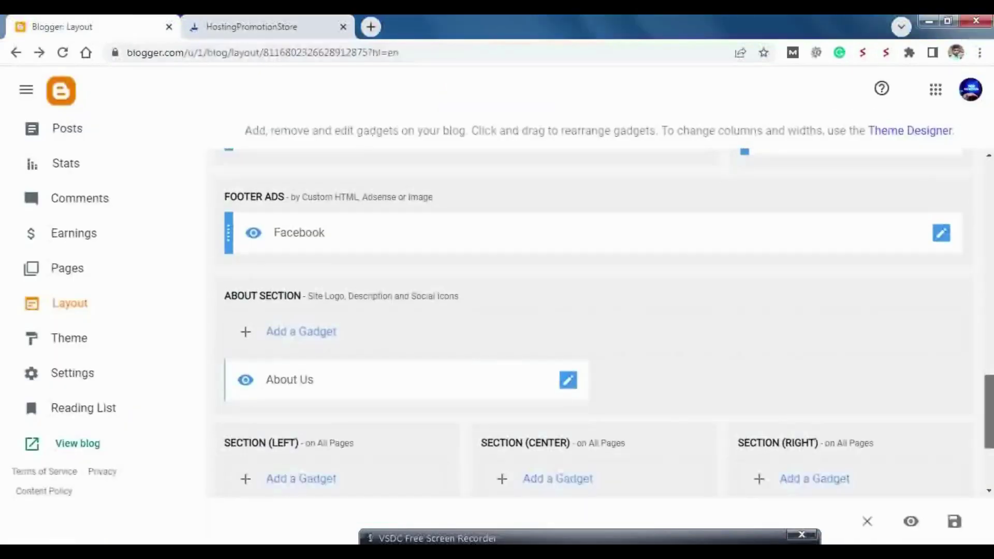
{"action": "scroll", "coordinate": [601, 326], "scroll_direction": "down", "scroll_amount": 2}
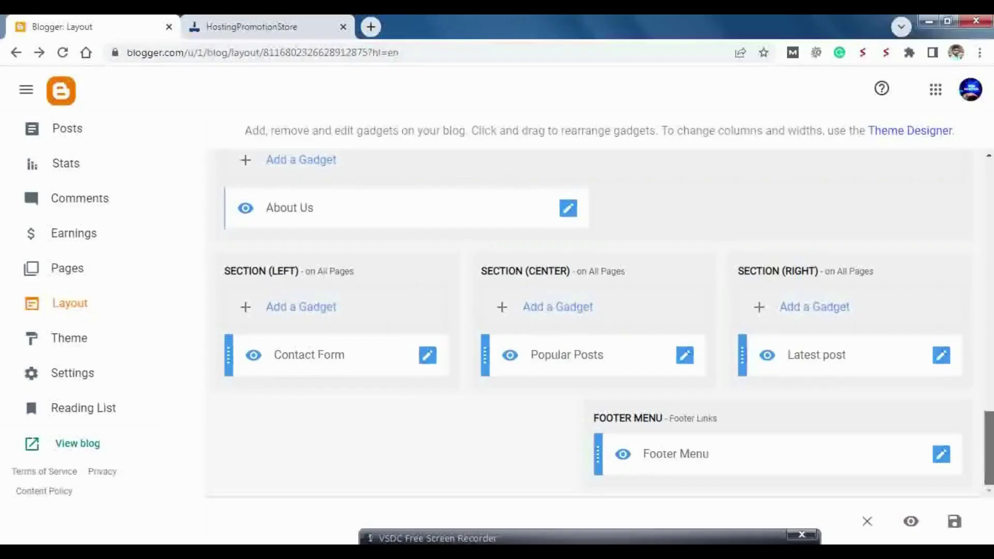
{"action": "scroll", "coordinate": [601, 326], "scroll_direction": "up", "scroll_amount": 1}
{"action": "scroll", "coordinate": [600, 326], "scroll_direction": "up", "scroll_amount": 1}
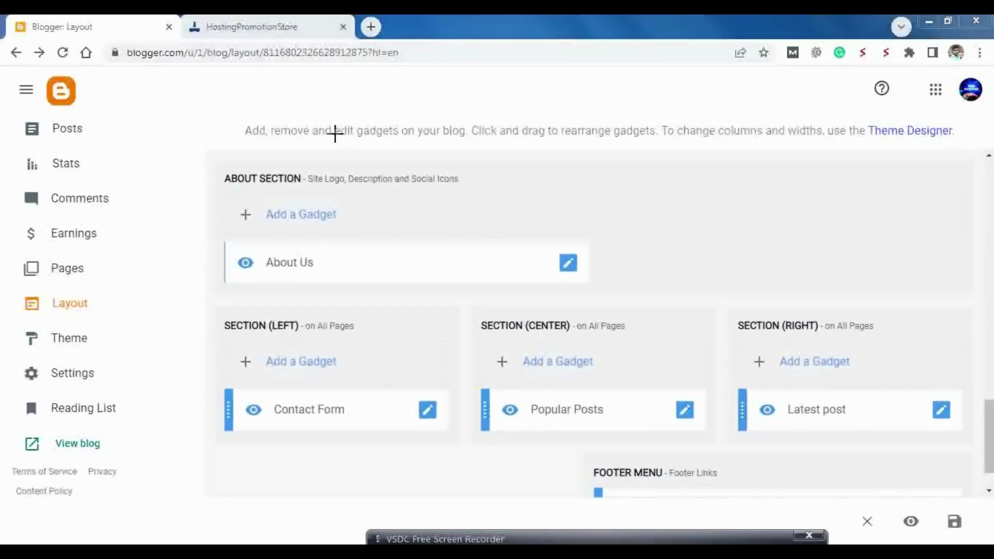
{"action": "mouse_move", "coordinate": [362, 158]}
{"action": "left_mouse_down"}
{"action": "mouse_move", "coordinate": [202, 173]}
{"action": "mouse_move", "coordinate": [259, 244]}
{"action": "mouse_move", "coordinate": [532, 195]}
{"action": "mouse_move", "coordinate": [312, 156]}
{"action": "left_mouse_up"}
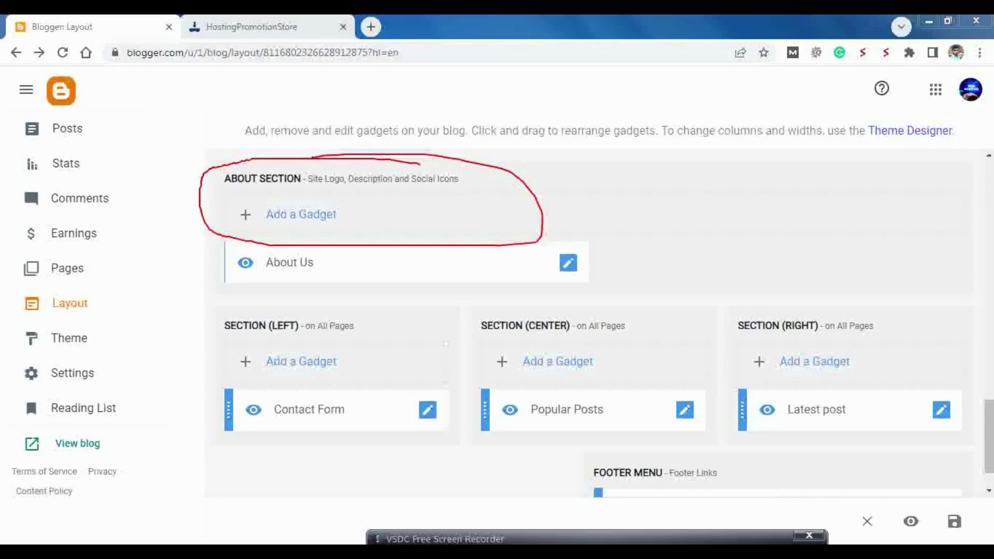
{"action": "left_click", "coordinate": [289, 21]}
{"action": "left_click_drag", "start_coordinate": [993, 98], "coordinate": [990, 440]}
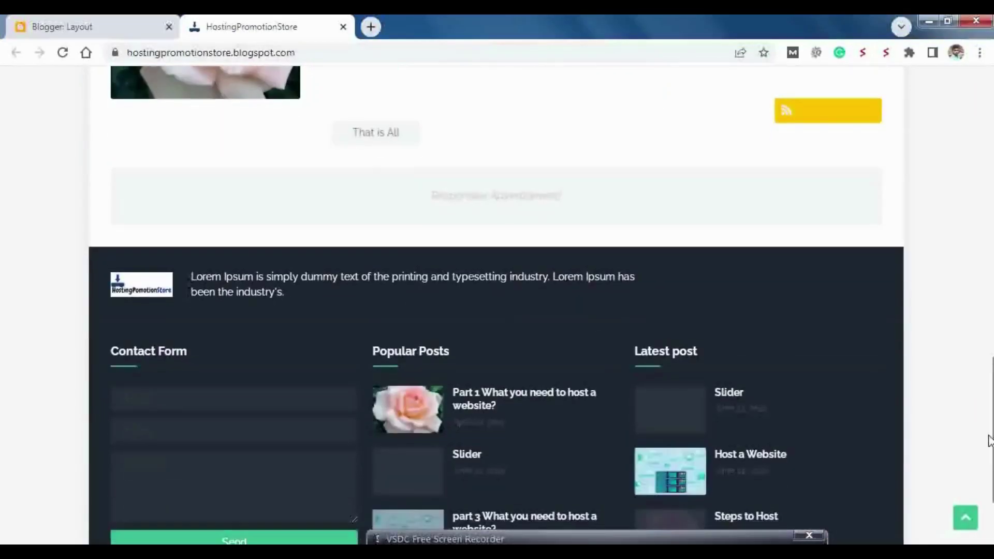
{"action": "left_click", "coordinate": [823, 534]}
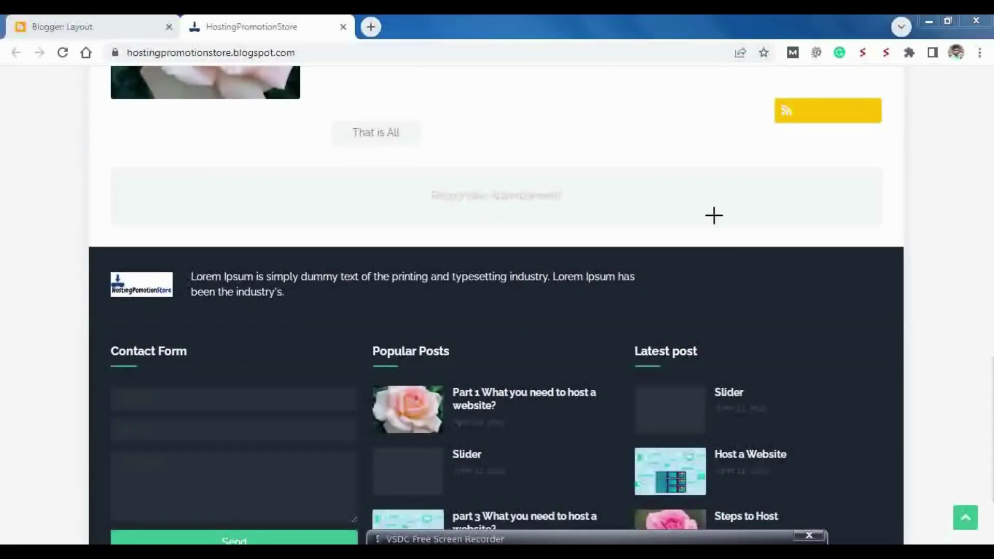
{"action": "mouse_move", "coordinate": [758, 258]}
{"action": "left_mouse_down"}
{"action": "mouse_move", "coordinate": [730, 312]}
{"action": "mouse_move", "coordinate": [772, 250]}
{"action": "left_mouse_up"}
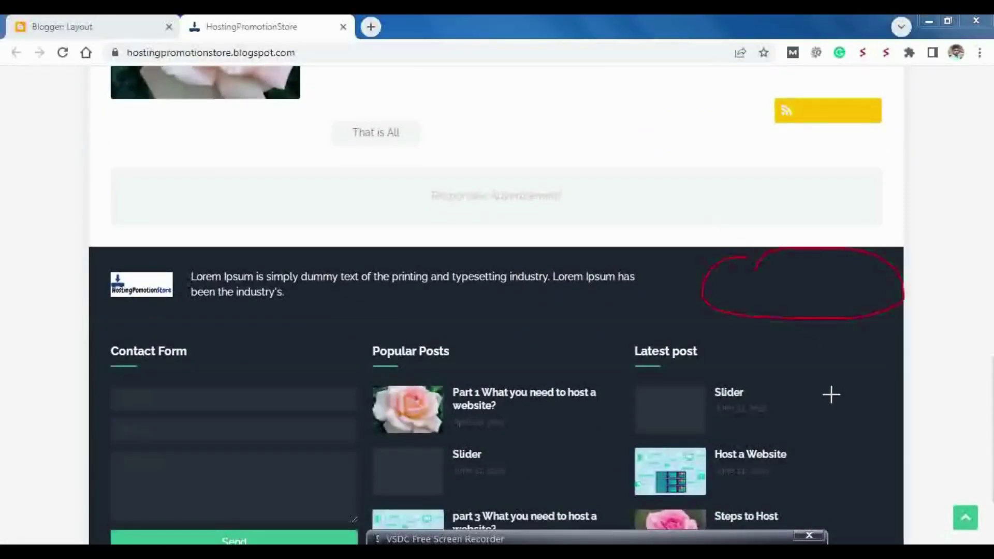
- Return to the Blogger layout and add a Link List gadget to the About Section
{"action": "left_click", "coordinate": [122, 23]}
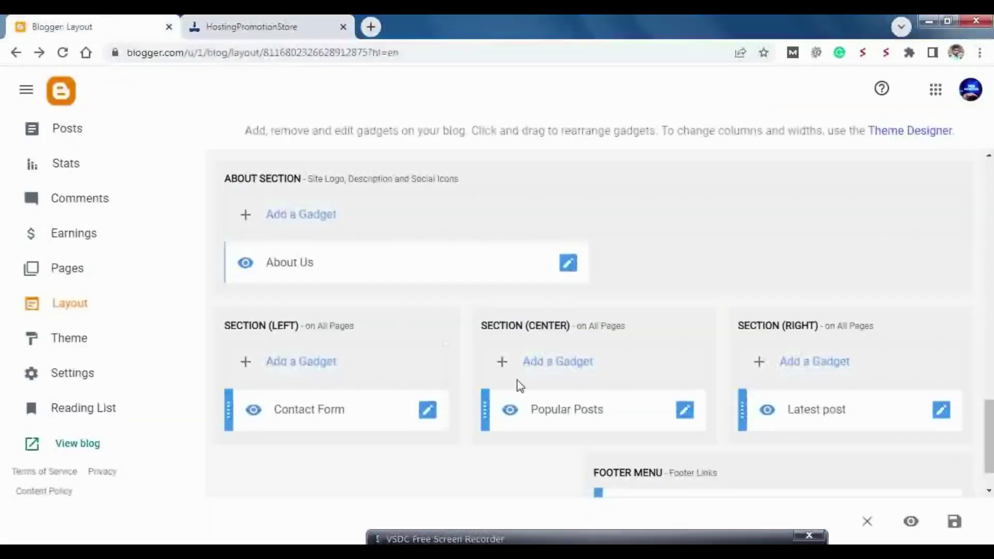
{"action": "left_click", "coordinate": [301, 214]}
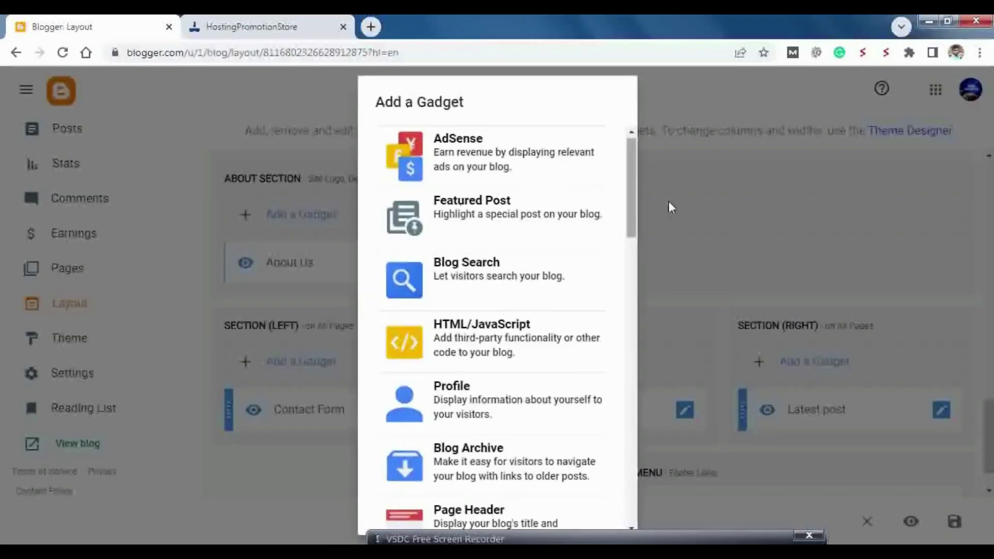
{"action": "left_click_drag", "start_coordinate": [628, 204], "coordinate": [638, 343]}
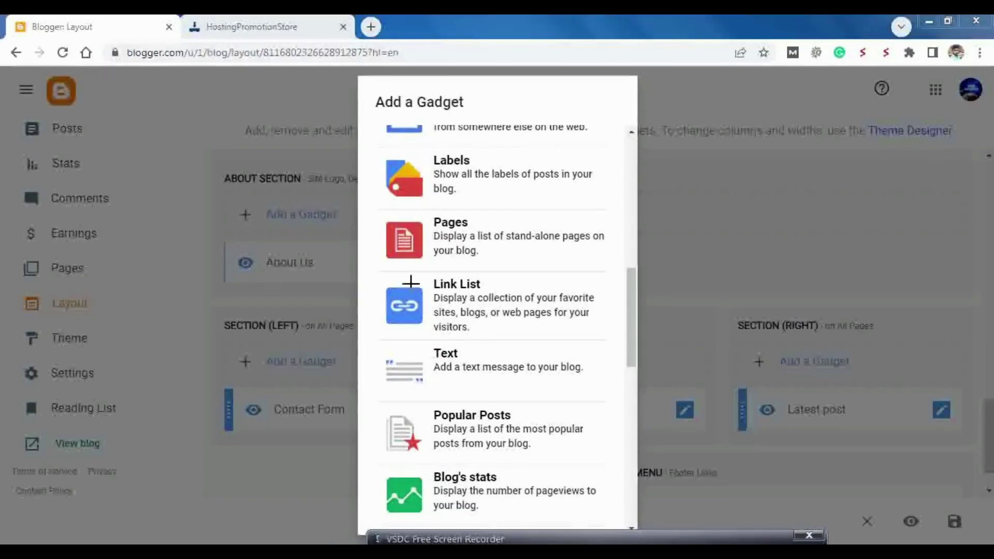
{"action": "mouse_move", "coordinate": [412, 285]}
{"action": "left_mouse_down"}
{"action": "mouse_move", "coordinate": [500, 289]}
{"action": "mouse_move", "coordinate": [415, 266]}
{"action": "mouse_move", "coordinate": [429, 298]}
{"action": "left_mouse_up"}
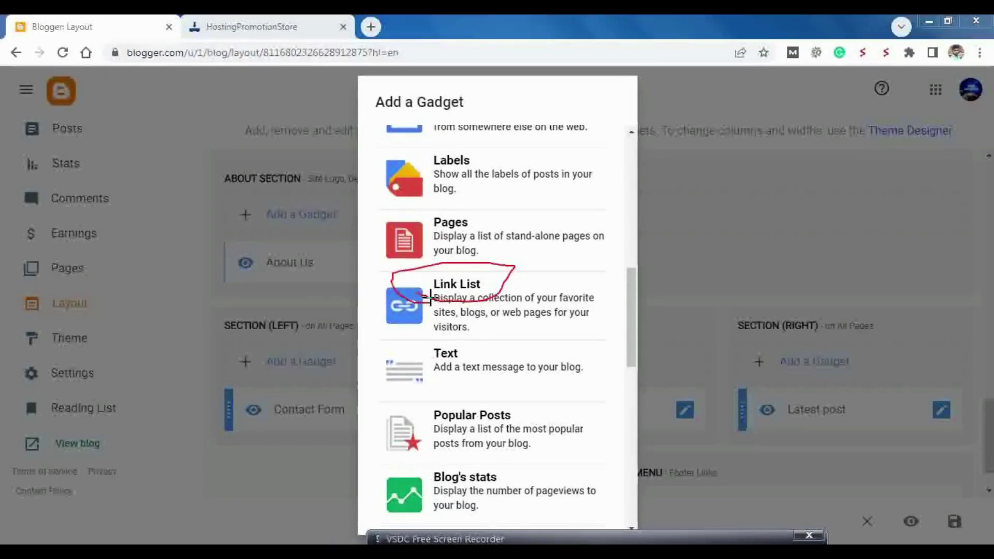
{"action": "mouse_move", "coordinate": [393, 110]}
{"action": "left_mouse_down"}
{"action": "mouse_move", "coordinate": [505, 104]}
{"action": "mouse_move", "coordinate": [361, 107]}
{"action": "mouse_move", "coordinate": [419, 118]}
{"action": "left_mouse_up"}
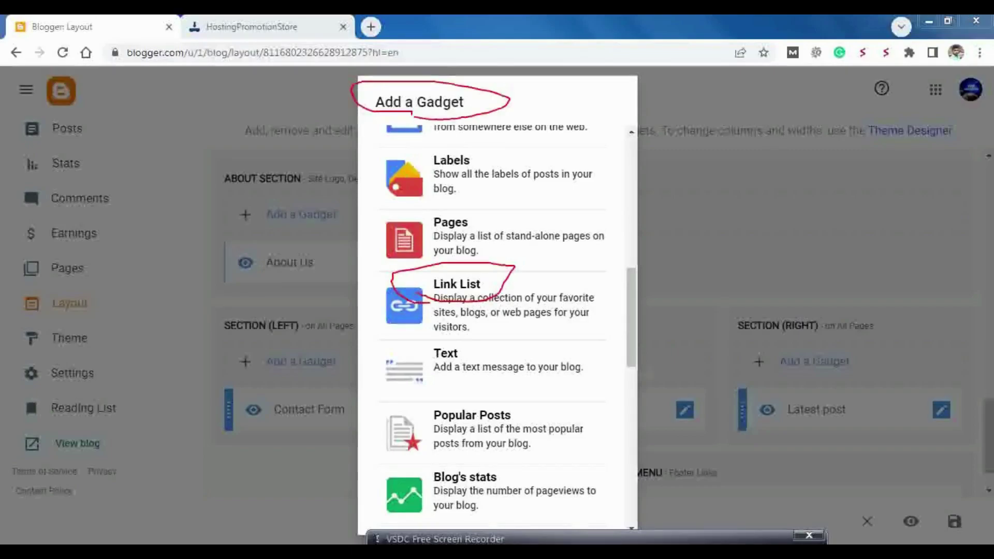
{"action": "left_click", "coordinate": [464, 291]}
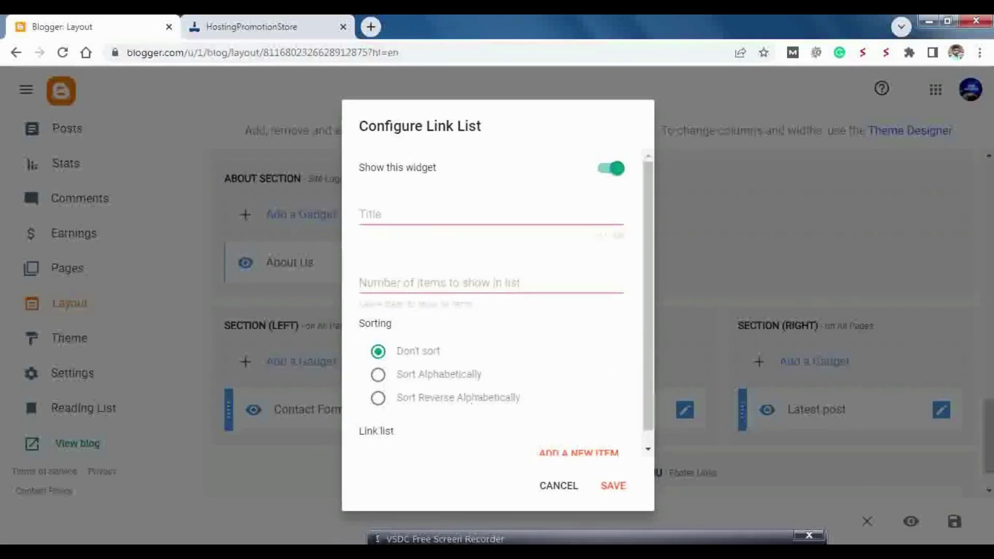
{"action": "mouse_move", "coordinate": [412, 208]}
{"action": "left_mouse_down"}
{"action": "mouse_move", "coordinate": [404, 219]}
{"action": "mouse_move", "coordinate": [422, 223]}
{"action": "left_mouse_up"}
{"action": "left_click_drag", "start_coordinate": [427, 268], "coordinate": [418, 286]}
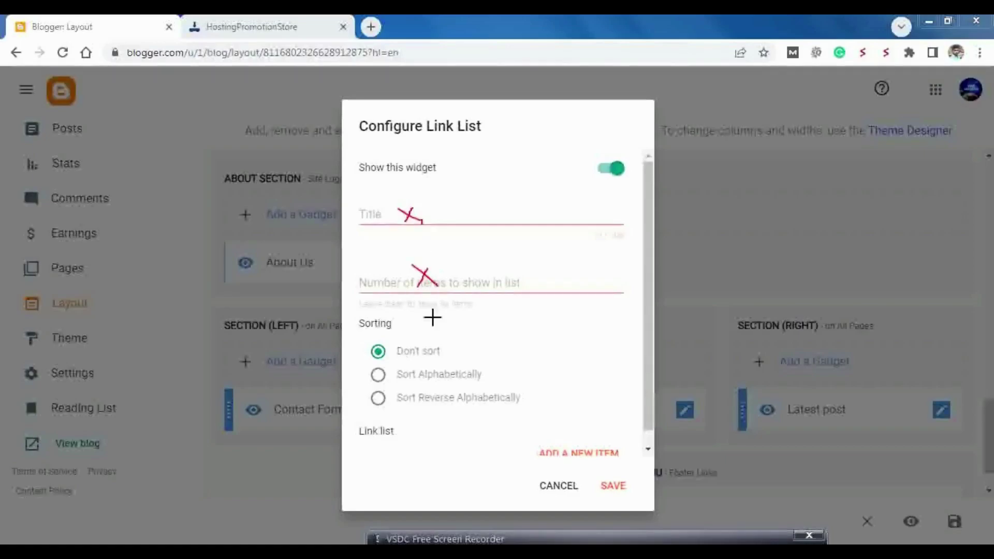
{"action": "left_click_drag", "start_coordinate": [444, 352], "coordinate": [507, 334]}
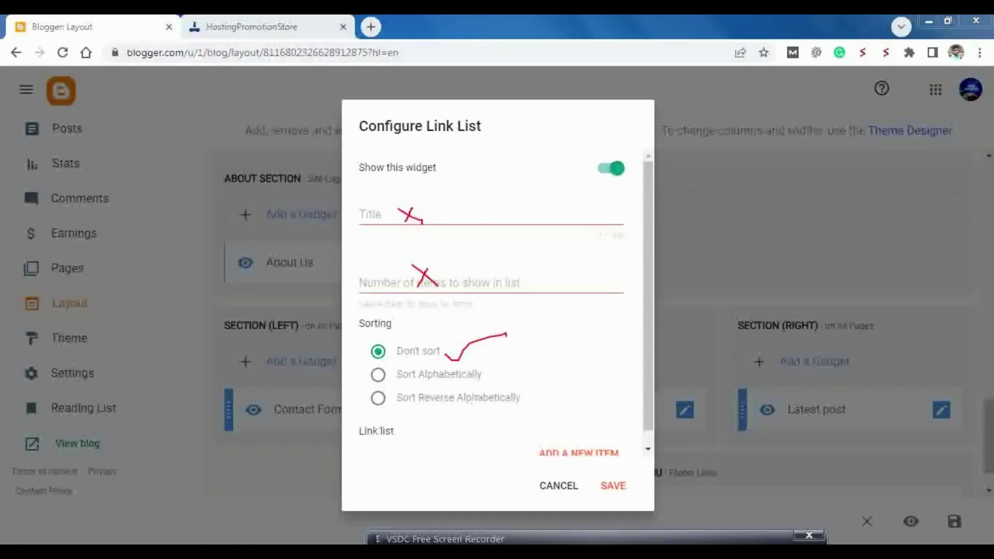
{"action": "key", "text": "Escape"}
{"action": "scroll", "coordinate": [648, 418], "scroll_direction": "down", "scroll_amount": 1}
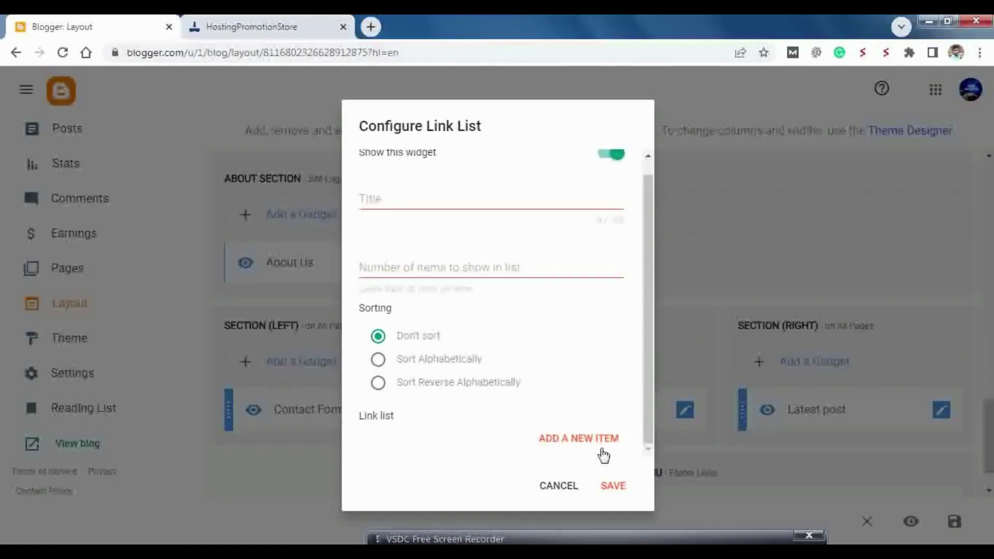
{"action": "mouse_move", "coordinate": [543, 411]}
{"action": "left_mouse_down"}
{"action": "mouse_move", "coordinate": [642, 458]}
{"action": "mouse_move", "coordinate": [535, 414]}
{"action": "mouse_move", "coordinate": [537, 434]}
{"action": "left_mouse_up"}
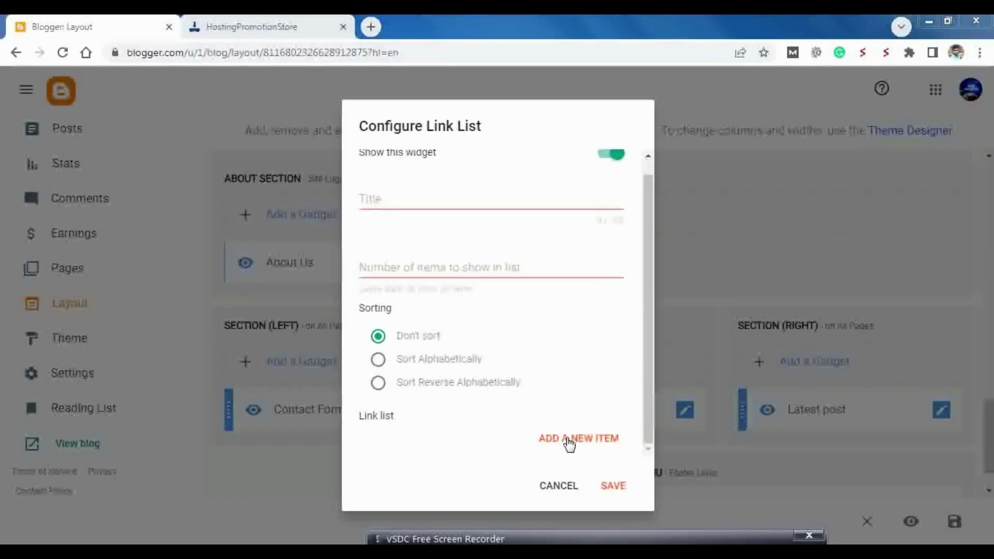
- Start a new item in the About Section link list with the site name facebook
{"action": "left_click", "coordinate": [565, 439]}
{"action": "scroll", "coordinate": [430, 371], "scroll_direction": "down", "scroll_amount": 3}
{"action": "left_click", "coordinate": [397, 311]}
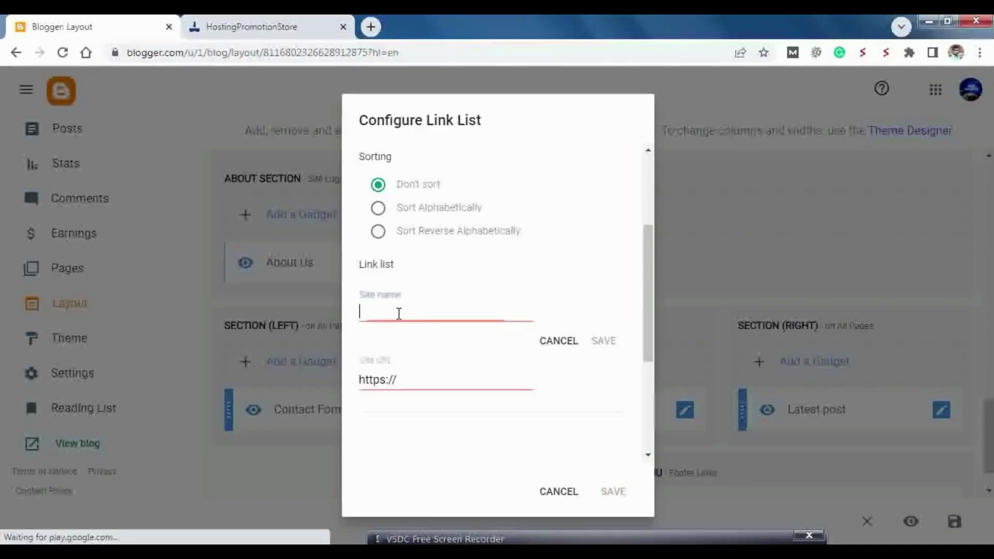
{"action": "type", "text": "face"}
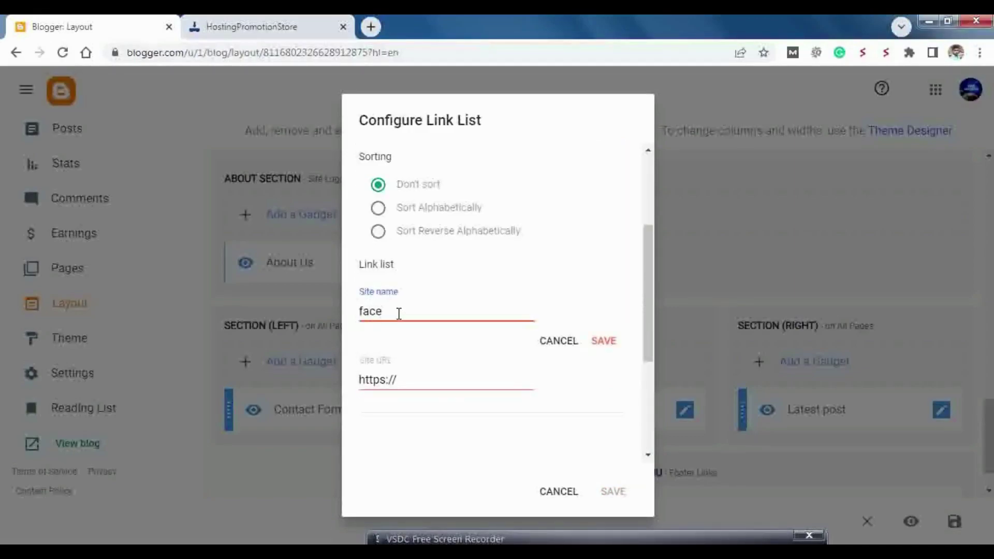
{"action": "type", "text": "book"}
{"action": "left_click", "coordinate": [399, 380]}
{"action": "key", "text": "alt+Tab"}
{"action": "triple_click", "coordinate": [735, 280]}
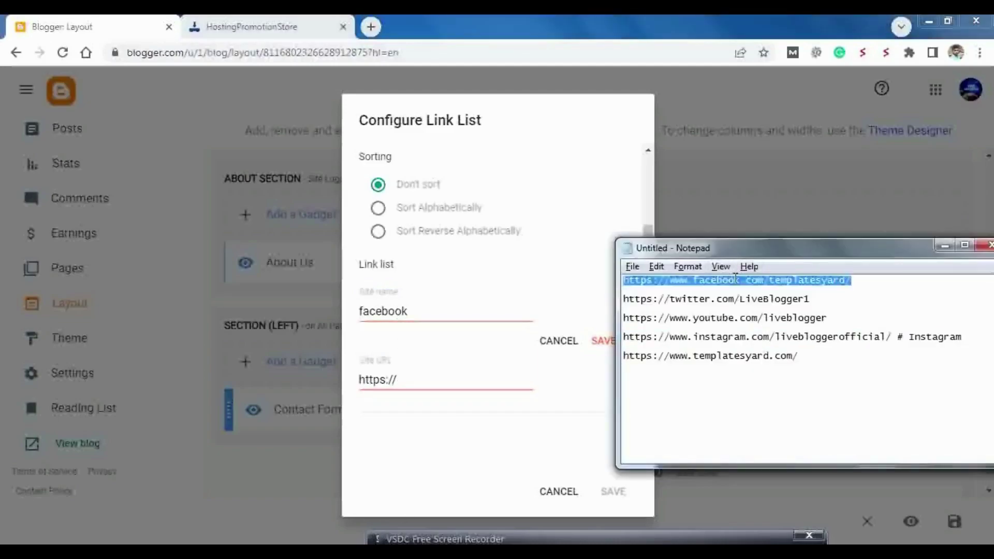
{"action": "triple_click", "coordinate": [735, 279]}
{"action": "key", "text": "ctrl+c"}
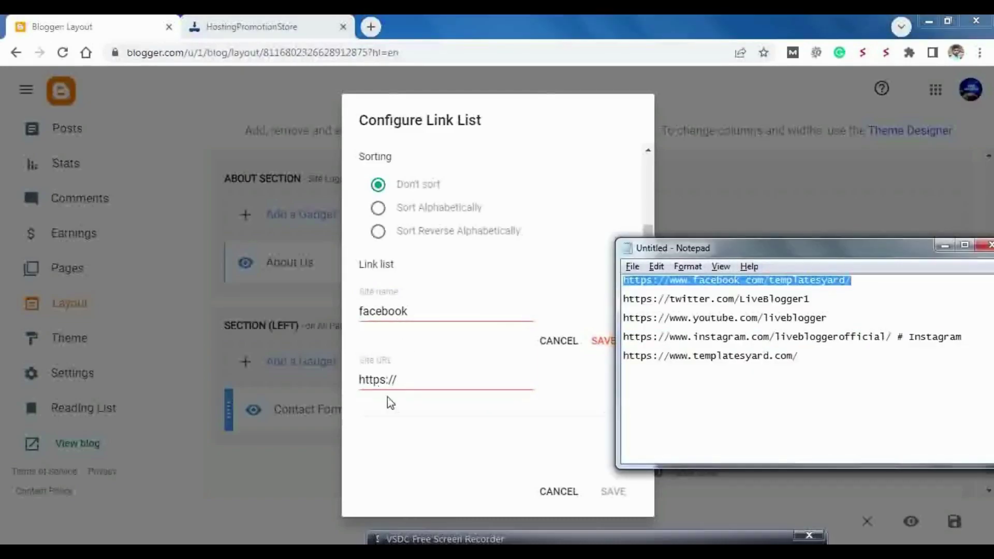
{"action": "key", "text": "alt+Tab"}
{"action": "left_click", "coordinate": [399, 380]}
{"action": "key", "text": "ctrl+v"}
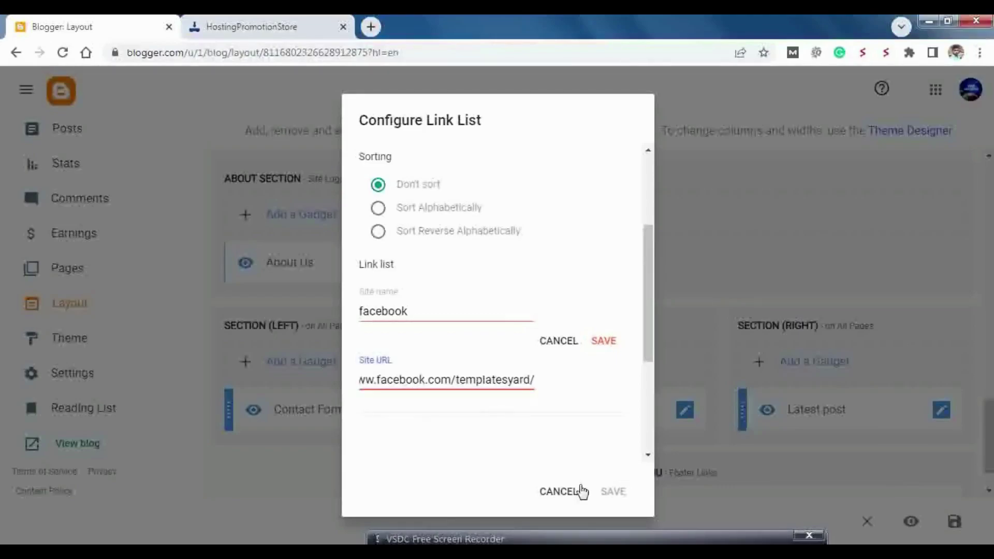
{"action": "left_click", "coordinate": [607, 342]}
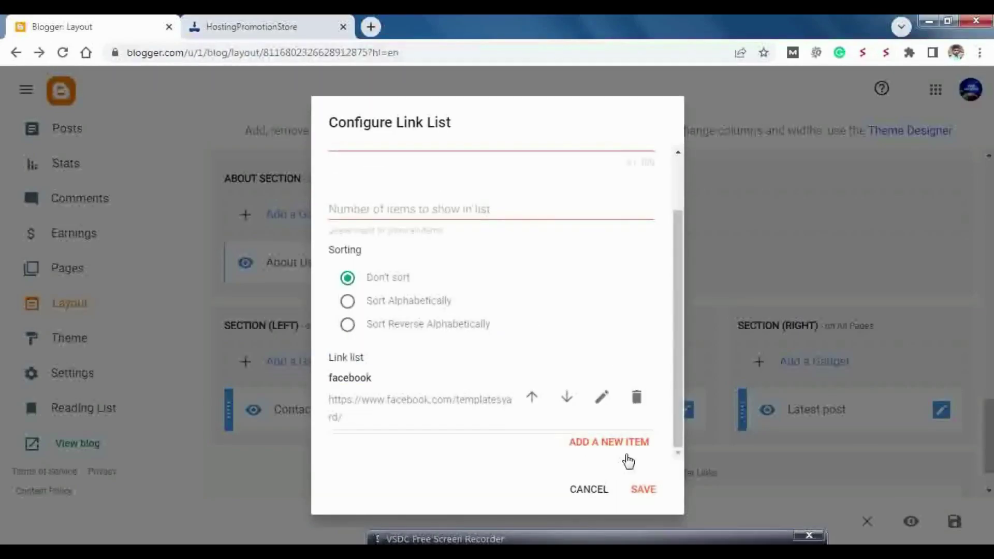
{"action": "left_click", "coordinate": [624, 444]}
{"action": "left_click", "coordinate": [364, 461]}
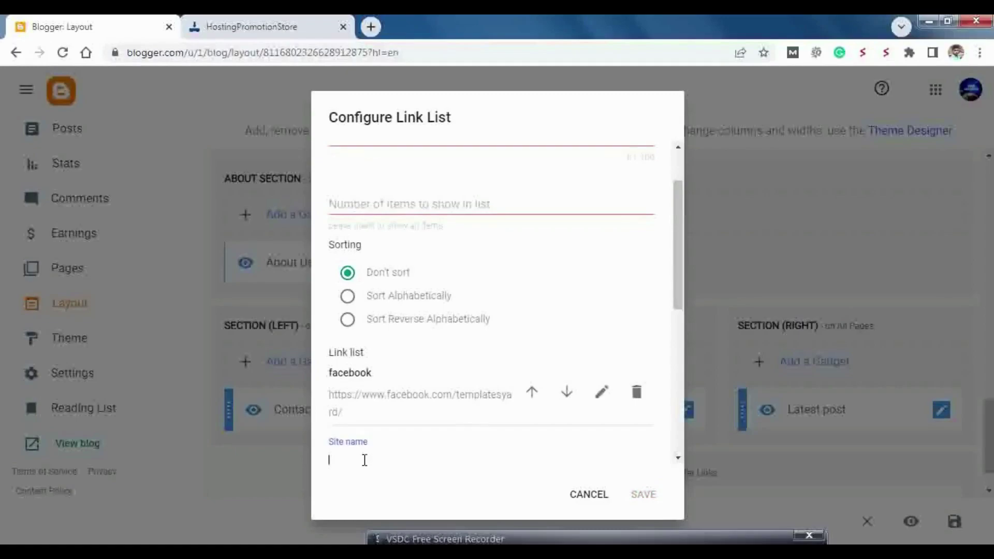
{"action": "type", "text": "instagram"}
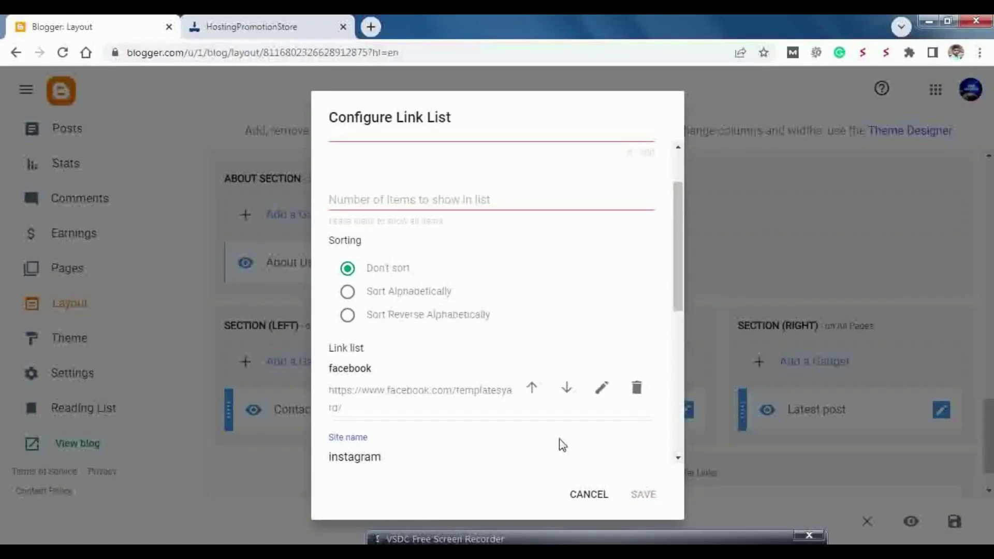
{"action": "left_click", "coordinate": [415, 380]}
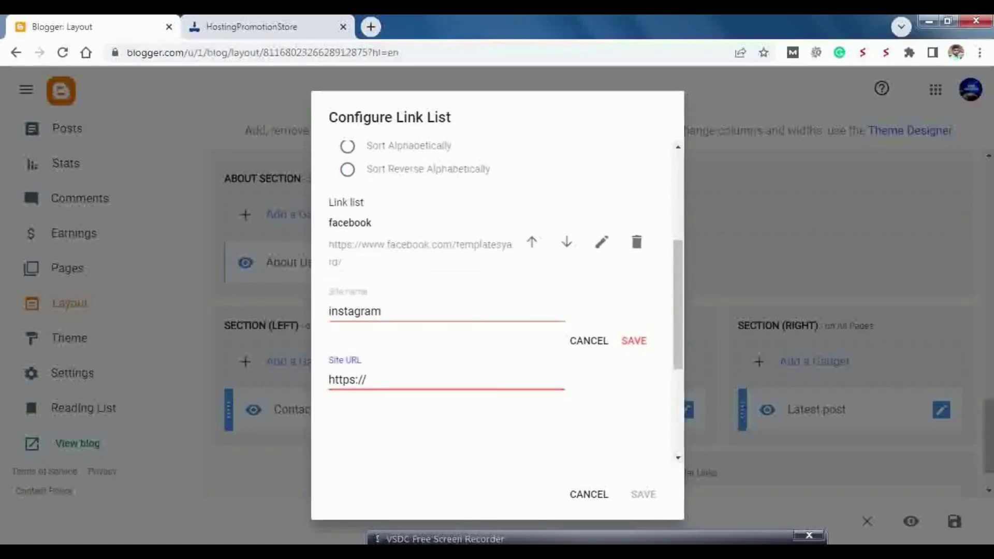
{"action": "key", "text": "alt+Tab"}
{"action": "left_click", "coordinate": [698, 337]}
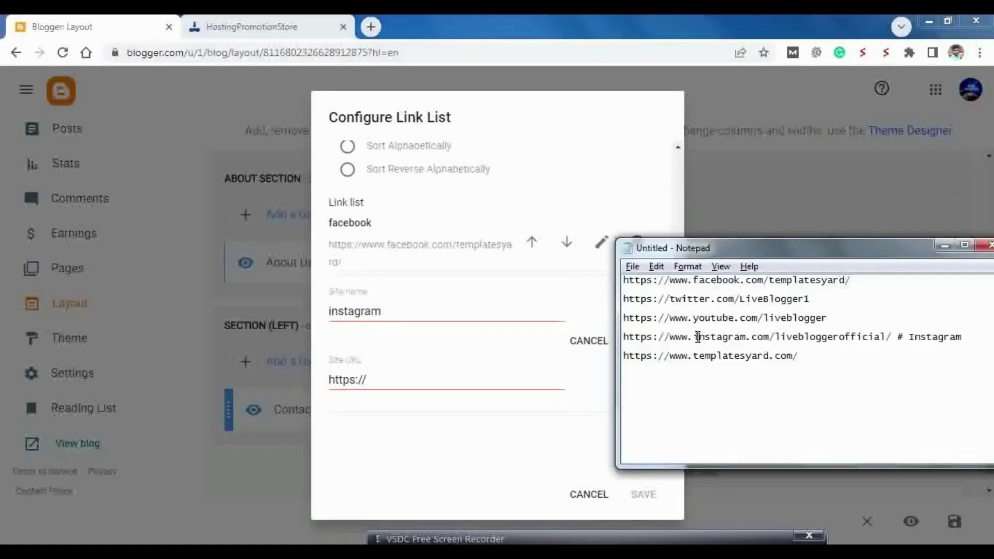
{"action": "double_click", "coordinate": [698, 337]}
{"action": "left_click", "coordinate": [397, 313]}
{"action": "triple_click", "coordinate": [381, 377]}
{"action": "key", "text": "ctrl+v"}
{"action": "left_click", "coordinate": [628, 345]}
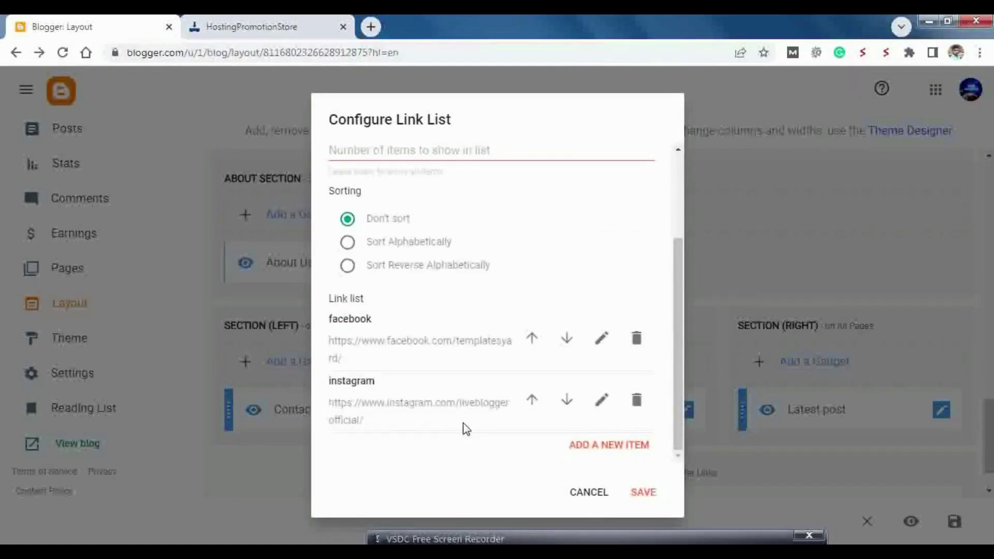
{"action": "left_click", "coordinate": [595, 445]}
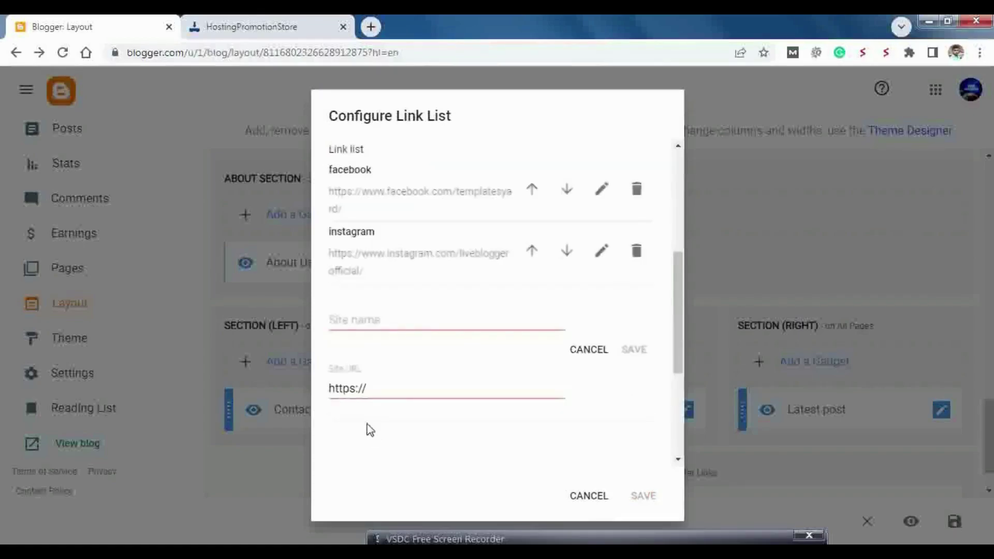
{"action": "left_click", "coordinate": [383, 323]}
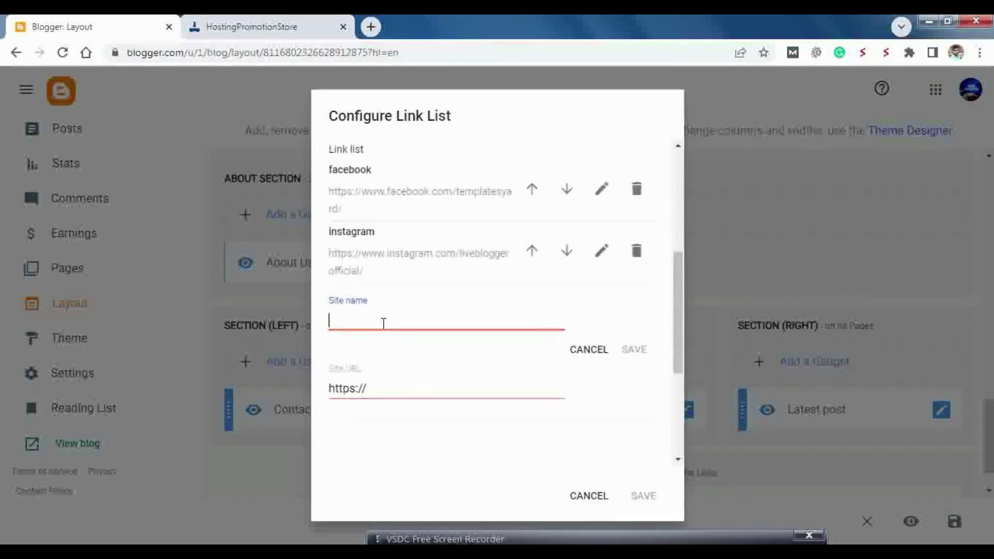
{"action": "type", "text": "youtube"}
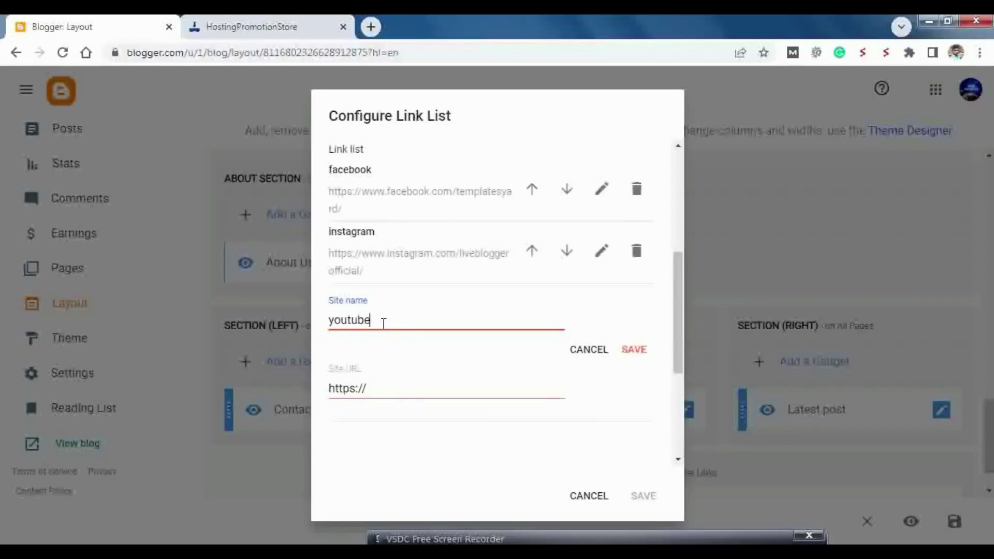
{"action": "left_click", "coordinate": [395, 392]}
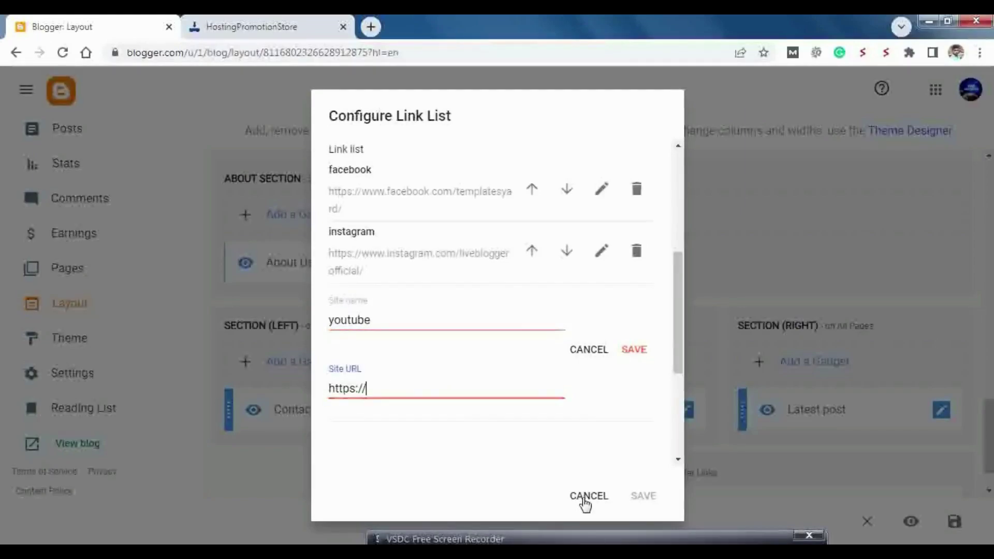
{"action": "key", "text": "alt+Tab"}
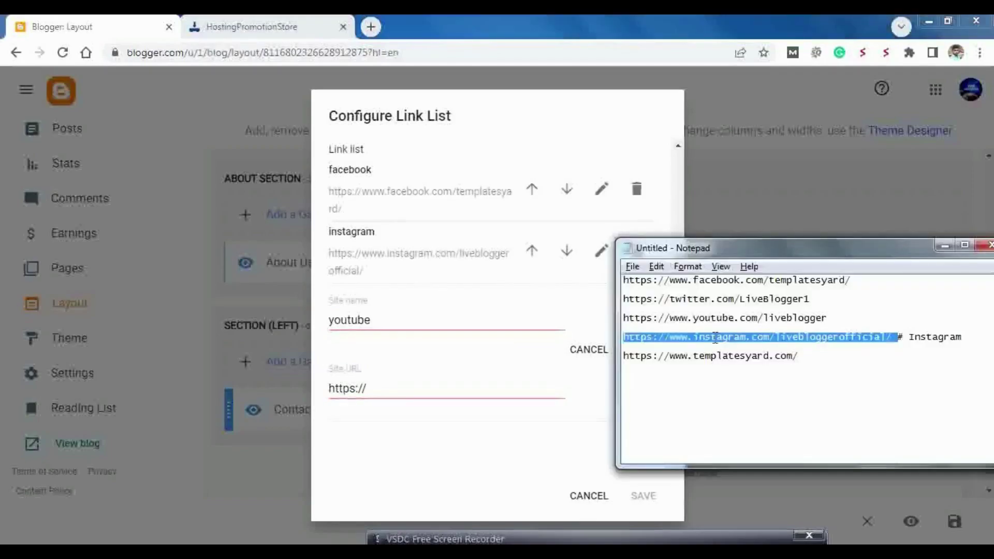
{"action": "left_click", "coordinate": [696, 317]}
{"action": "double_click", "coordinate": [697, 318]}
{"action": "left_click", "coordinate": [411, 389]}
{"action": "key", "text": "ctrl+a"}
{"action": "key", "text": "ctrl+v"}
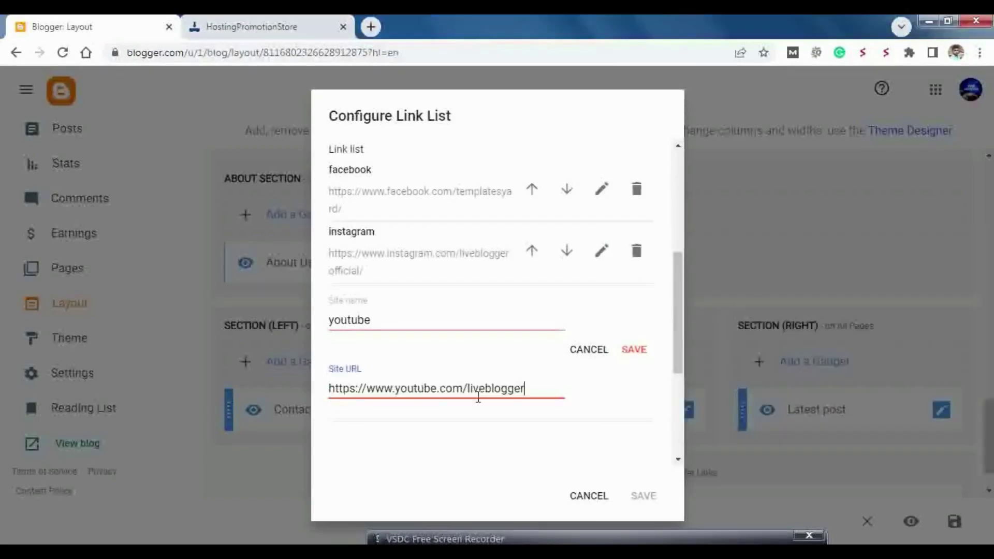
{"action": "left_click", "coordinate": [633, 350]}
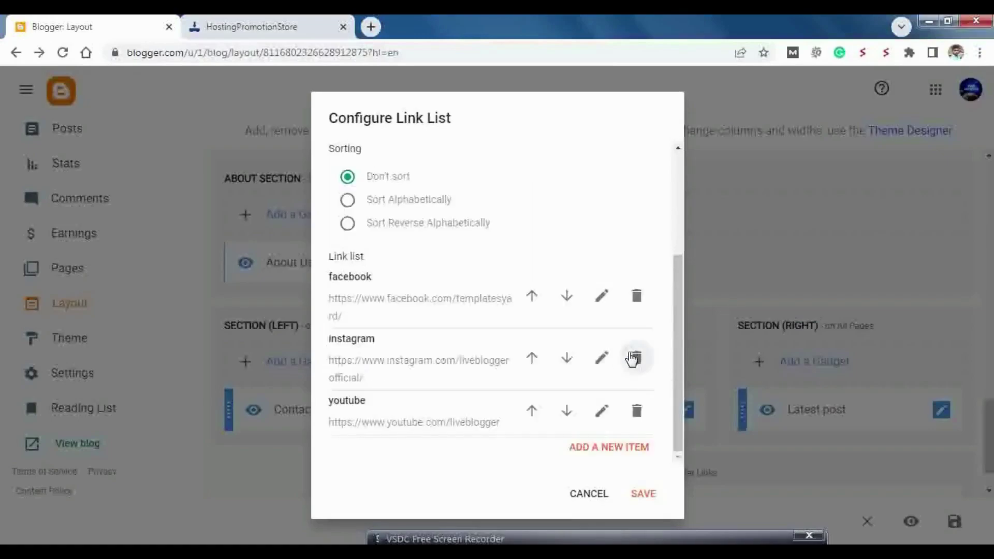
{"action": "left_click", "coordinate": [623, 448]}
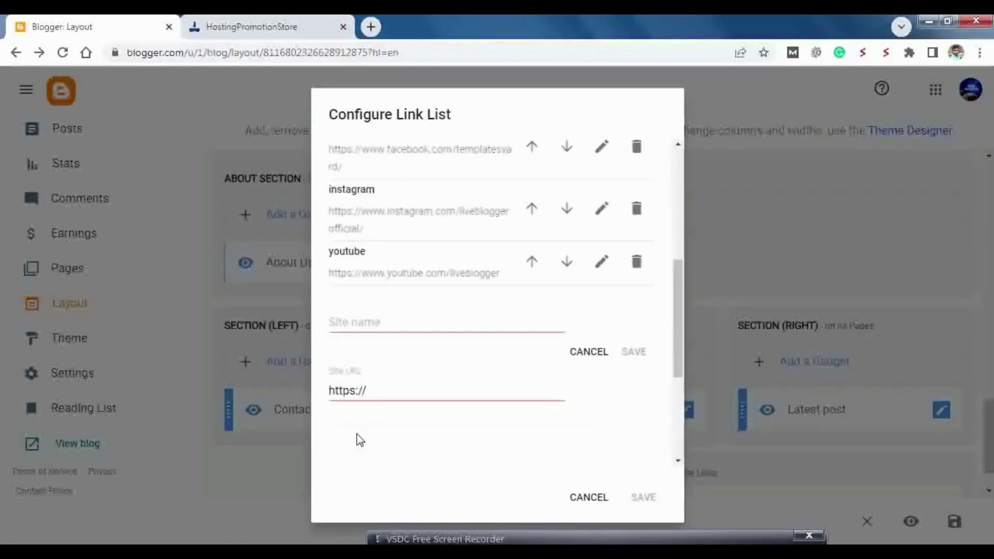
{"action": "left_click", "coordinate": [379, 326]}
{"action": "type", "text": "twitter"}
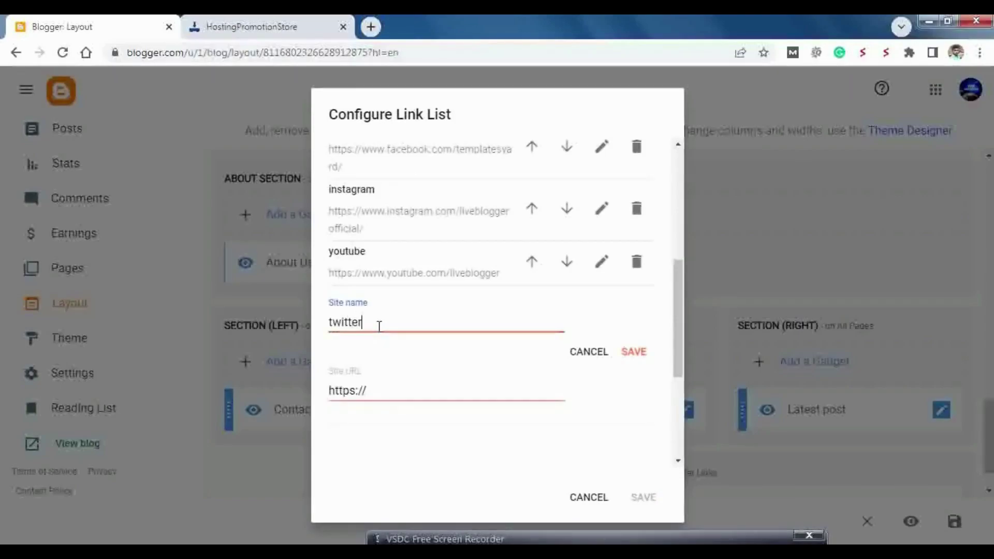
{"action": "left_click", "coordinate": [404, 396]}
{"action": "key", "text": "alt+Tab"}
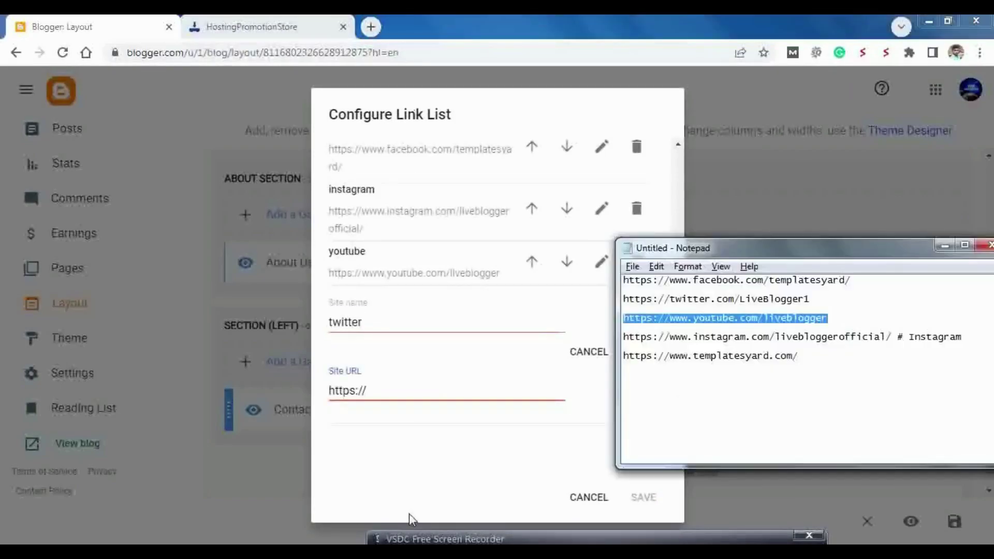
{"action": "left_click", "coordinate": [722, 297]}
{"action": "left_click_drag", "start_coordinate": [623, 299], "coordinate": [809, 299]}
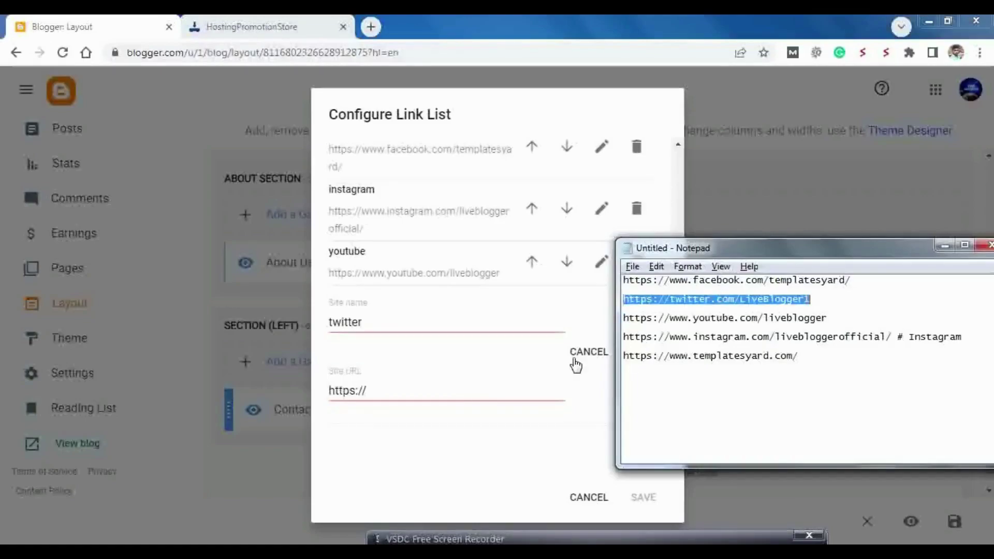
{"action": "left_click", "coordinate": [388, 383]}
{"action": "key", "text": "ctrl+v"}
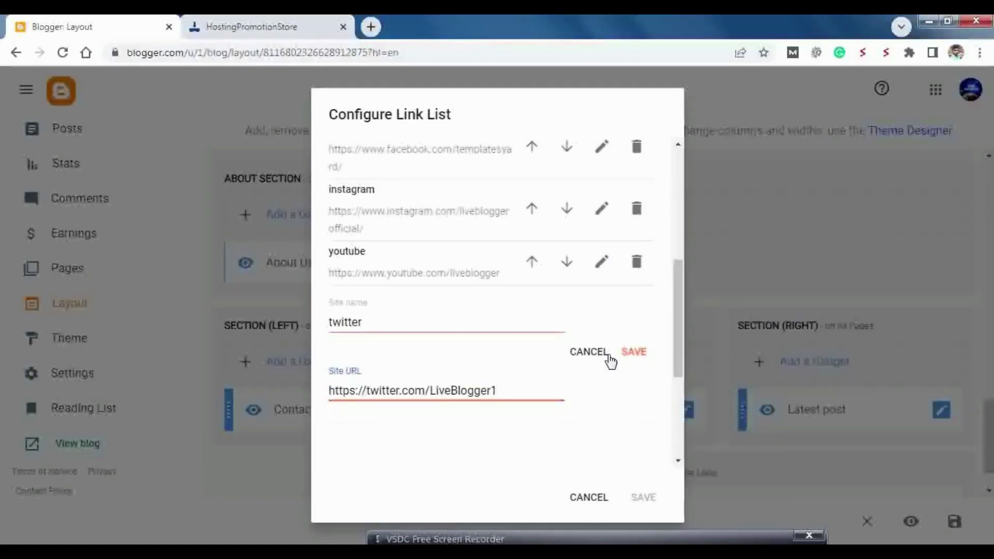
{"action": "left_click", "coordinate": [633, 353]}
{"action": "left_click", "coordinate": [648, 498]}
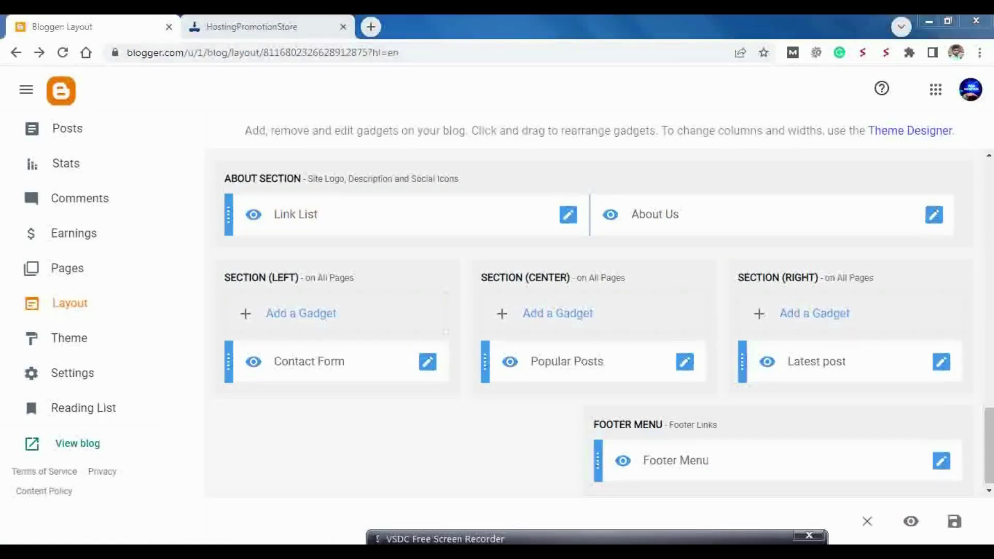
- Switch to the live blog and reload it to check the social icons in the footer's About Section
{"action": "mouse_move", "coordinate": [63, 432]}
{"action": "left_mouse_down"}
{"action": "mouse_move", "coordinate": [39, 458]}
{"action": "mouse_move", "coordinate": [66, 427]}
{"action": "left_mouse_up"}
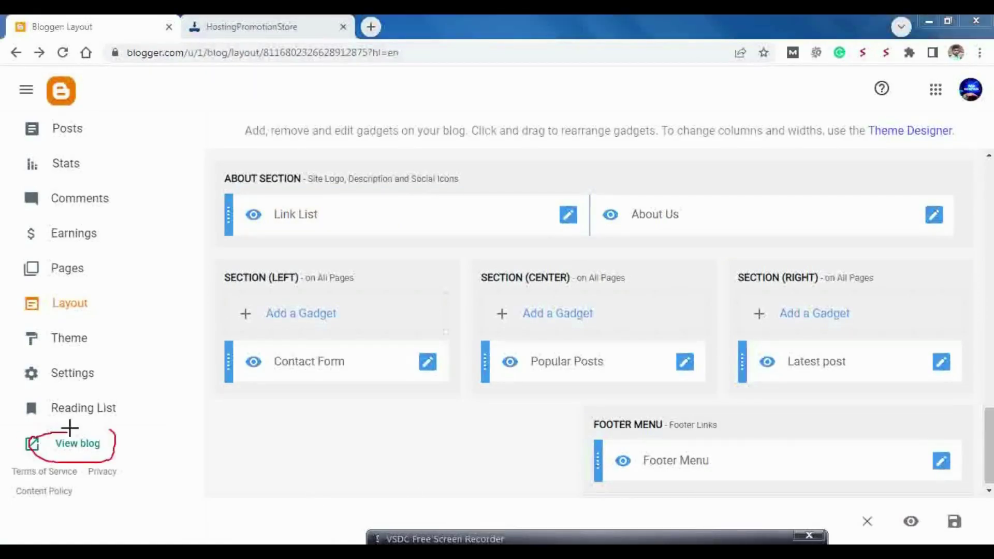
{"action": "left_click", "coordinate": [278, 17]}
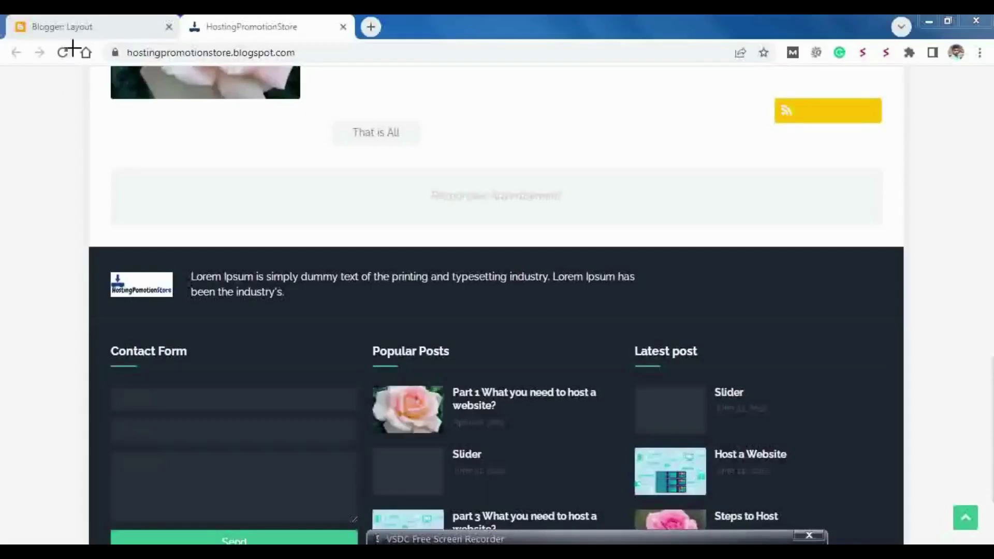
{"action": "mouse_move", "coordinate": [35, 49]}
{"action": "left_mouse_down"}
{"action": "mouse_move", "coordinate": [73, 65]}
{"action": "mouse_move", "coordinate": [54, 36]}
{"action": "left_mouse_up"}
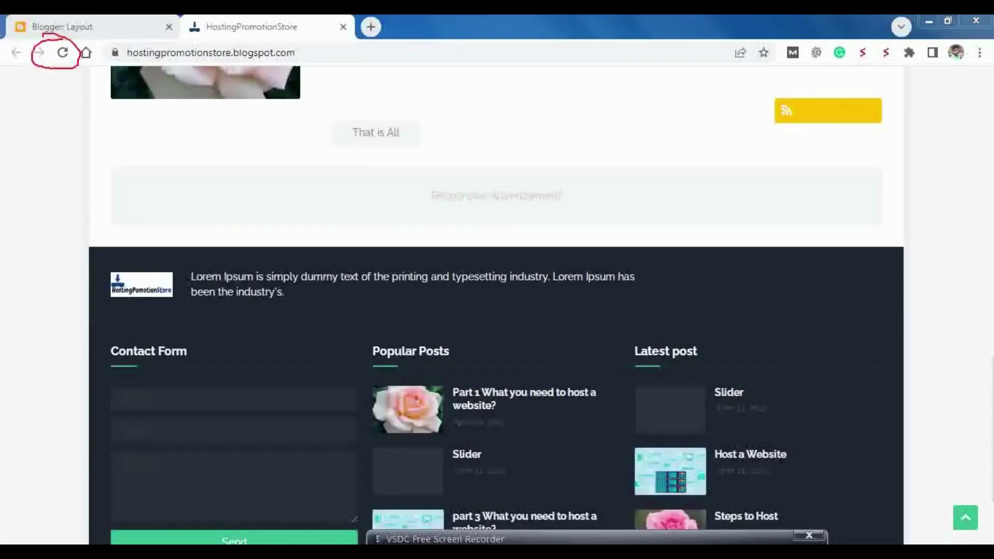
{"action": "left_click", "coordinate": [60, 54]}
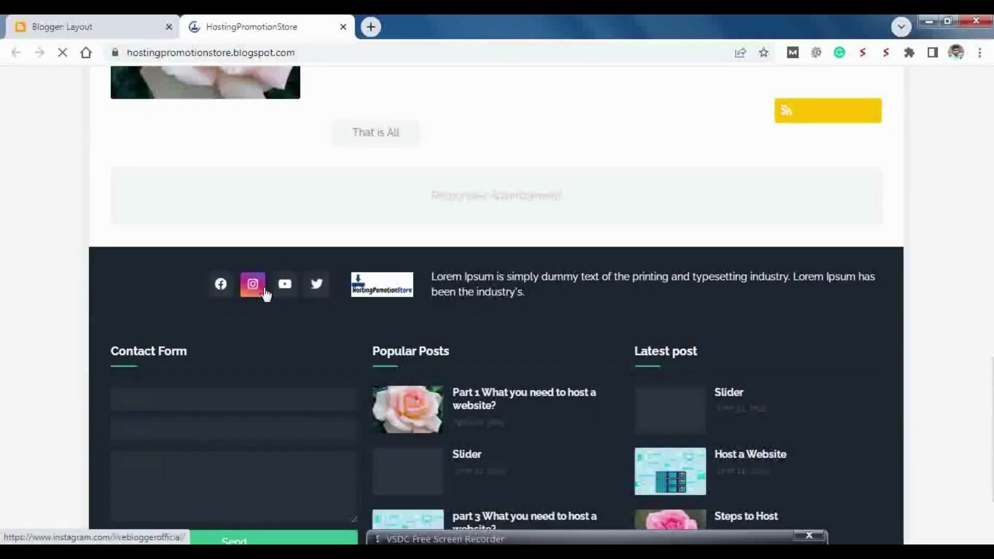
- Return to the Blogger layout, move the Link List gadget after About Us in the About Section, and save the layout
{"action": "left_click", "coordinate": [127, 20]}
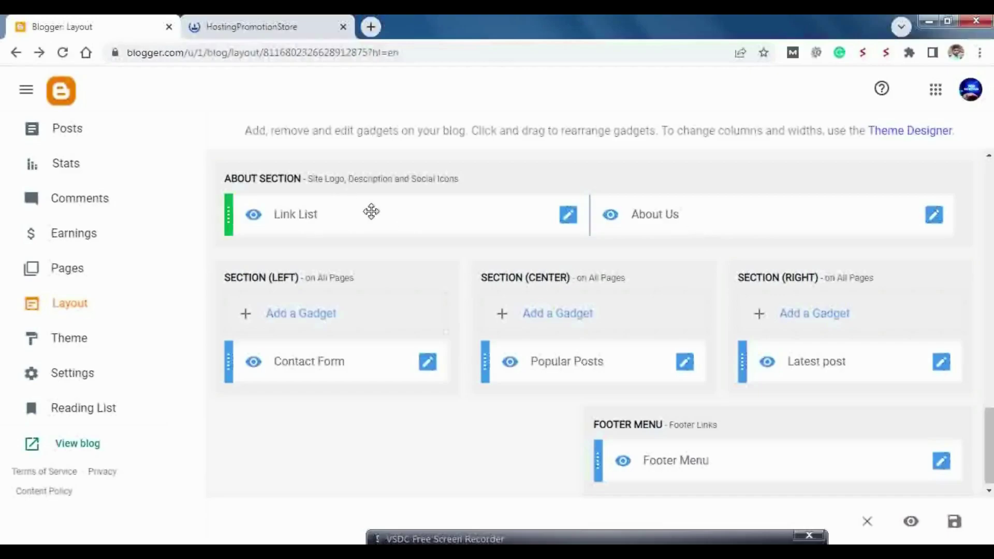
{"action": "left_click_drag", "start_coordinate": [373, 210], "coordinate": [298, 299]}
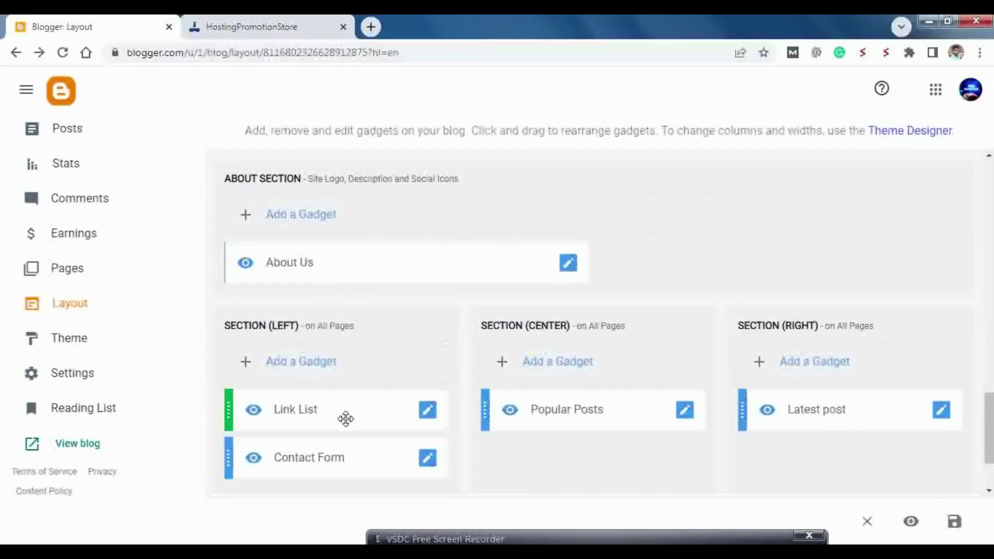
{"action": "left_click_drag", "start_coordinate": [318, 414], "coordinate": [434, 269]}
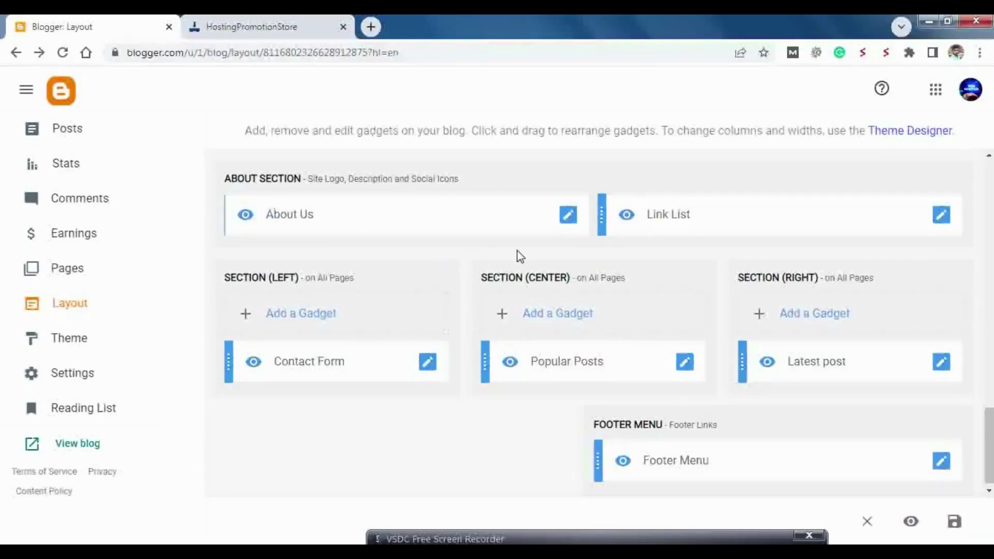
{"action": "left_click", "coordinate": [952, 523]}
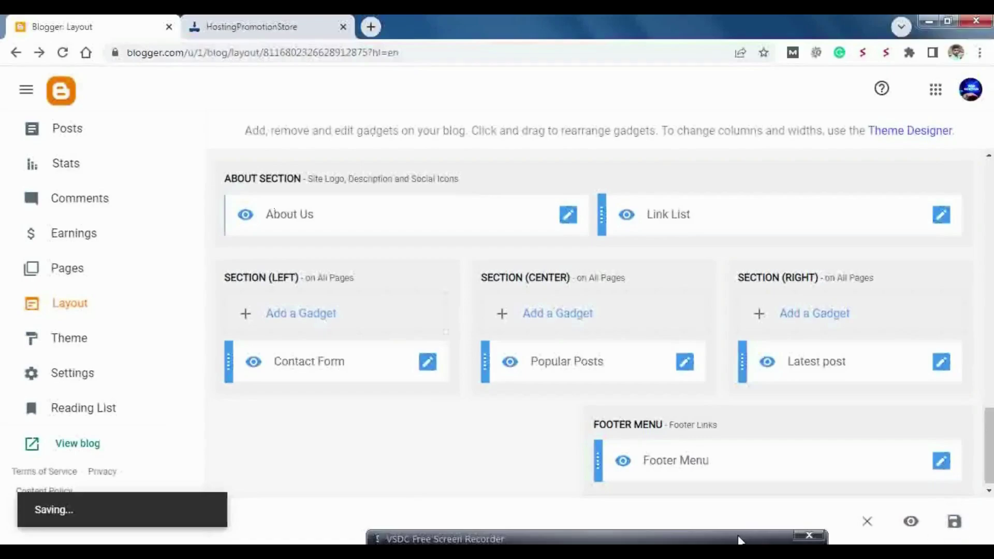
{"action": "mouse_move", "coordinate": [934, 513]}
{"action": "left_mouse_down"}
{"action": "mouse_move", "coordinate": [969, 511]}
{"action": "mouse_move", "coordinate": [935, 524]}
{"action": "left_mouse_up"}
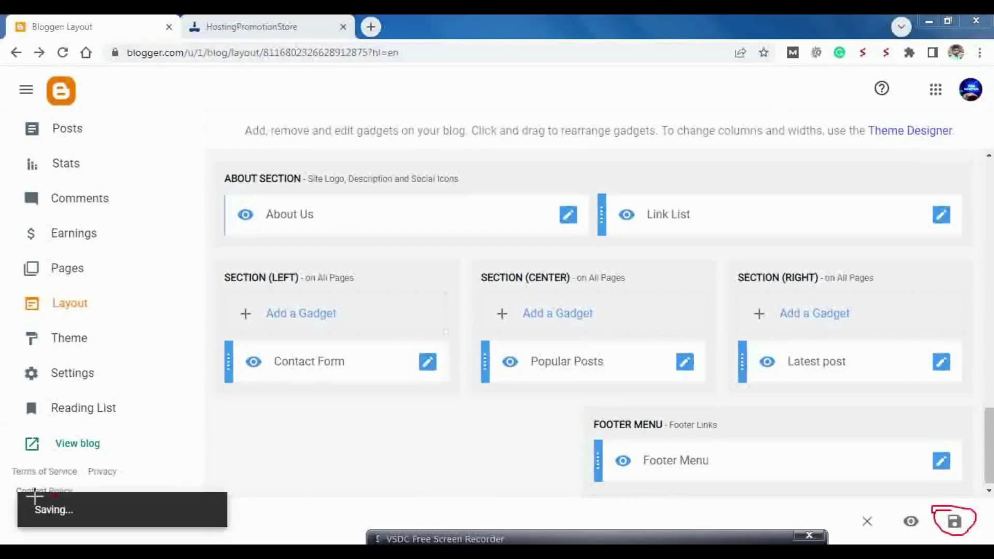
{"action": "left_click_drag", "start_coordinate": [70, 527], "coordinate": [50, 500]}
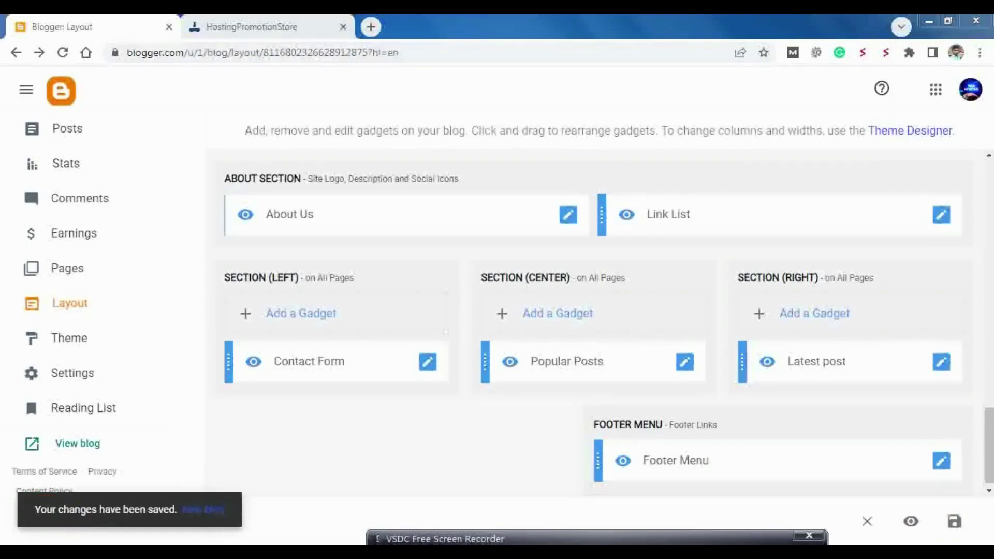
{"action": "mouse_move", "coordinate": [66, 497]}
{"action": "left_mouse_down"}
{"action": "mouse_move", "coordinate": [17, 522]}
{"action": "mouse_move", "coordinate": [264, 530]}
{"action": "mouse_move", "coordinate": [67, 489]}
{"action": "left_mouse_up"}
- Reload the live blog and check the placement of the footer social icons relative to the logo and description
{"action": "left_click", "coordinate": [237, 23]}
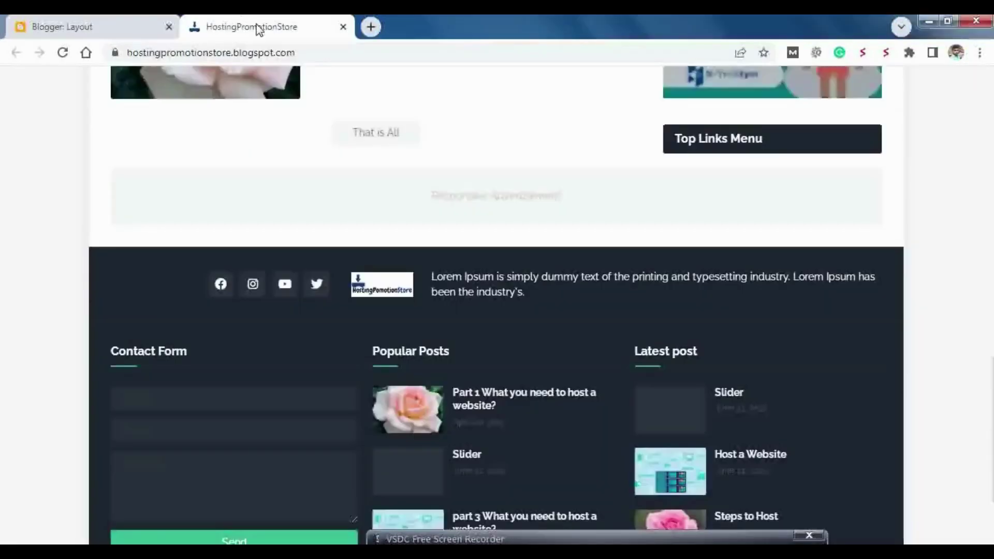
{"action": "left_click", "coordinate": [63, 53]}
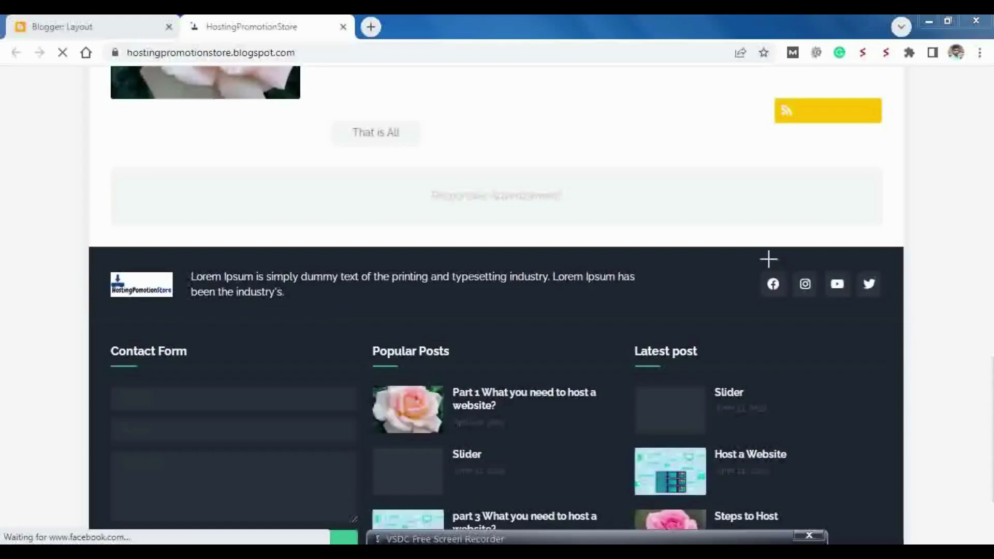
{"action": "left_click_drag", "start_coordinate": [769, 259], "coordinate": [749, 305]}
{"action": "mouse_move", "coordinate": [833, 322]}
{"action": "left_mouse_down"}
{"action": "mouse_move", "coordinate": [894, 266]}
{"action": "mouse_move", "coordinate": [735, 256]}
{"action": "left_mouse_up"}
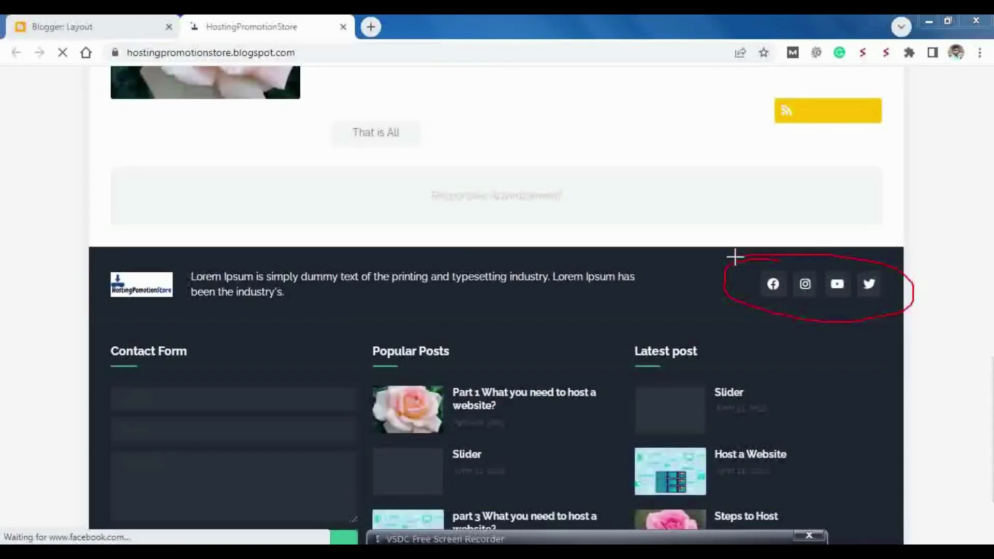